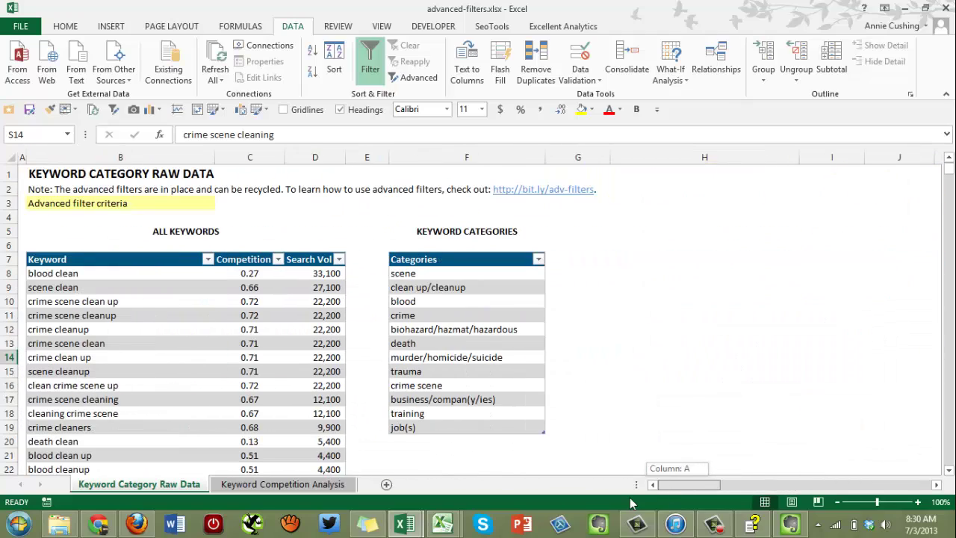
- On the Keyword Competition Analysis sheet, filter the pivot table's Category to Blood
scroll(132, 341, "down", 4)
scroll(145, 381, "up", 3)
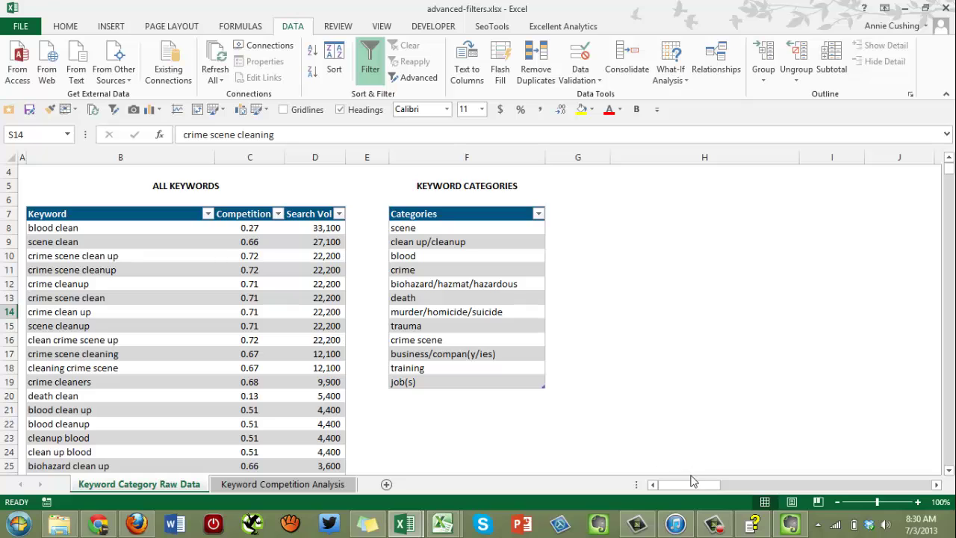
left_click_drag(684, 485, 657, 486)
left_click(274, 486)
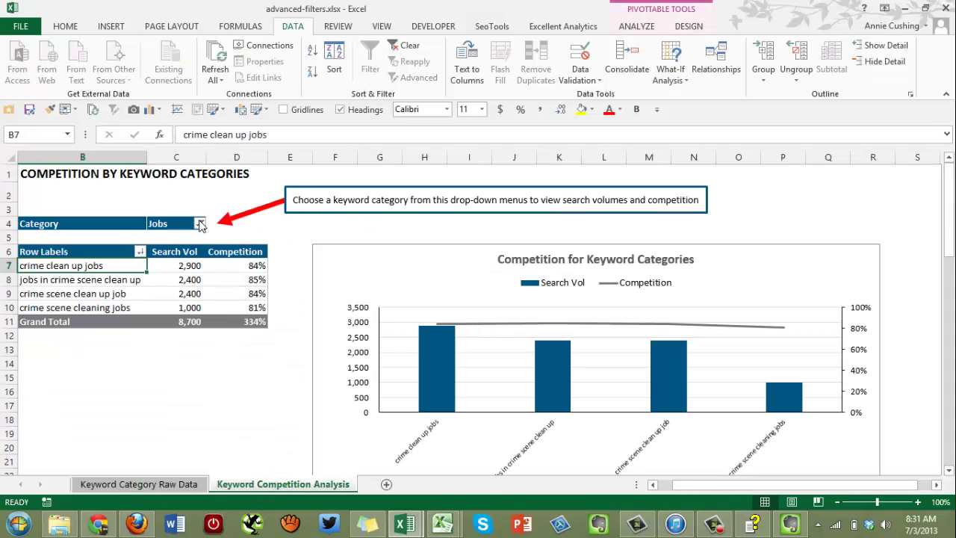
left_click(199, 224)
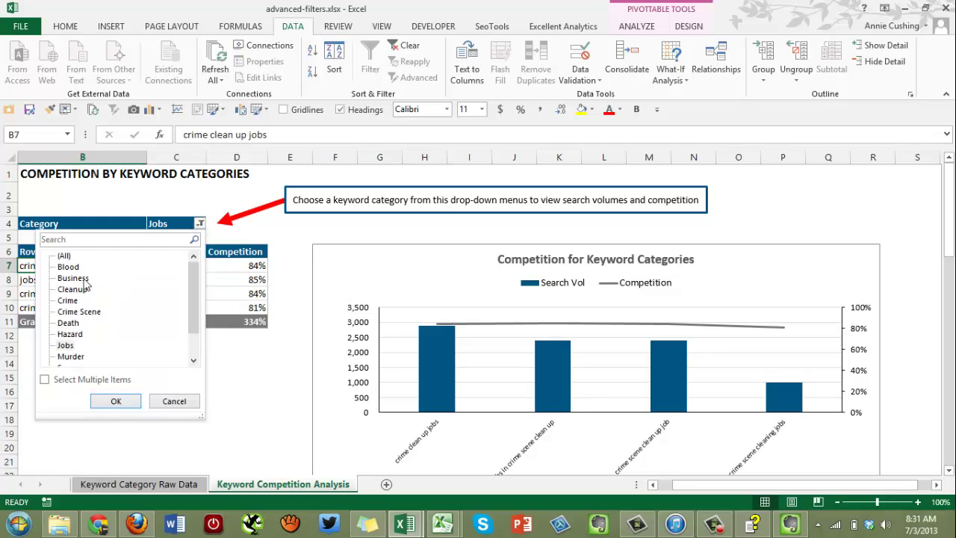
left_click(71, 267)
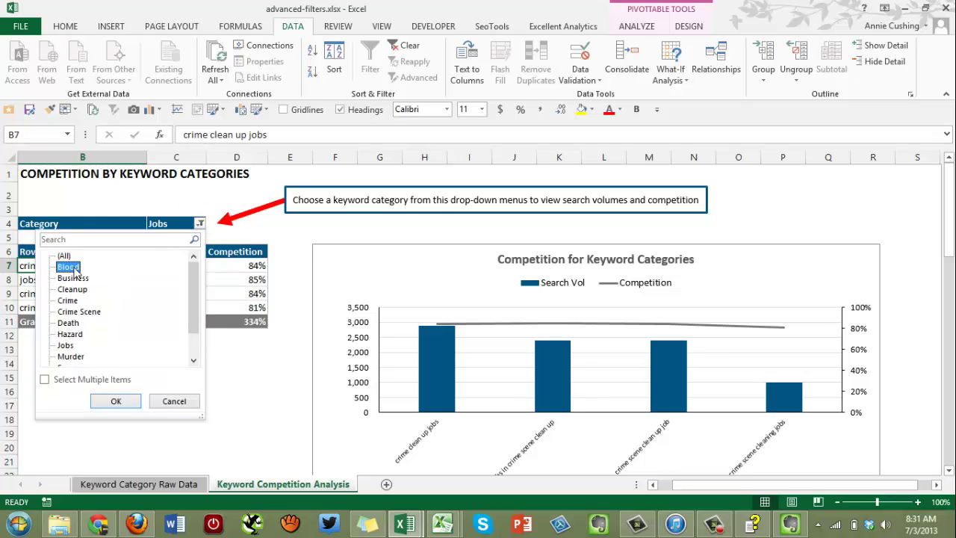
left_click(118, 401)
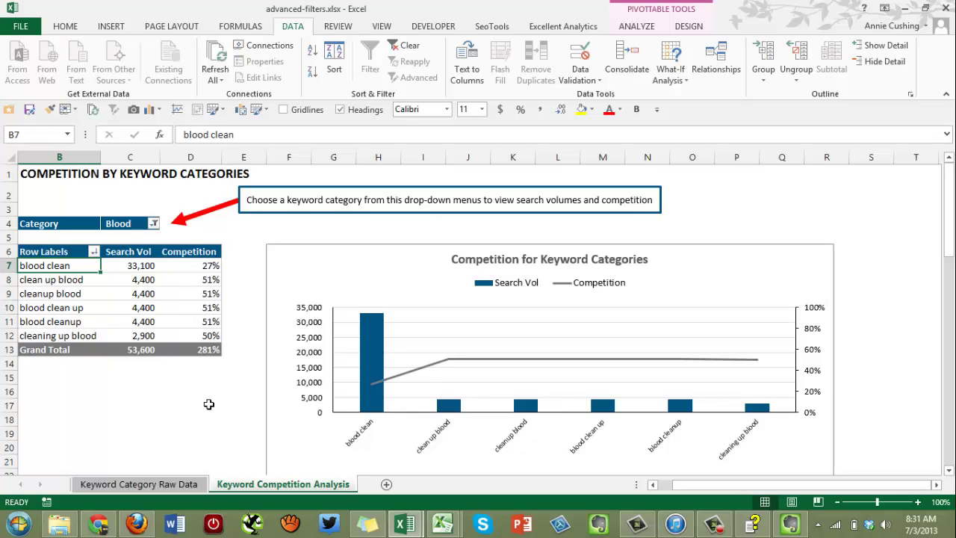
- Return to the Keyword Category Raw Data sheet and bring up the Scene keyword table
left_click(138, 483)
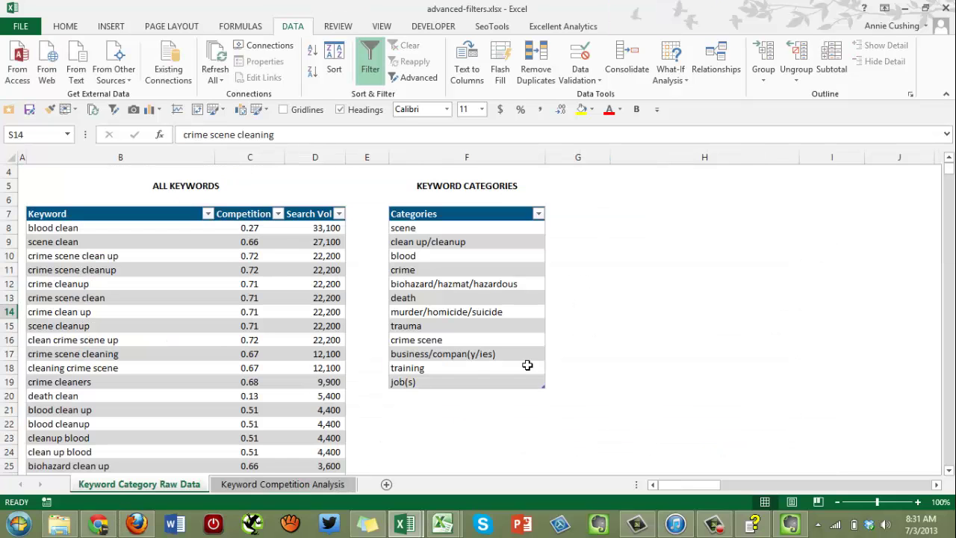
left_click_drag(672, 484, 733, 485)
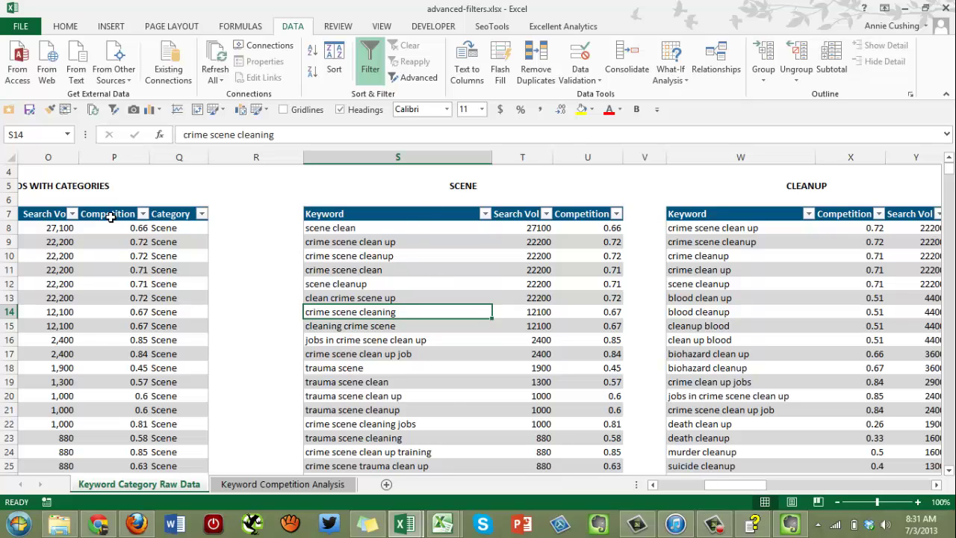
left_click_drag(706, 486, 713, 485)
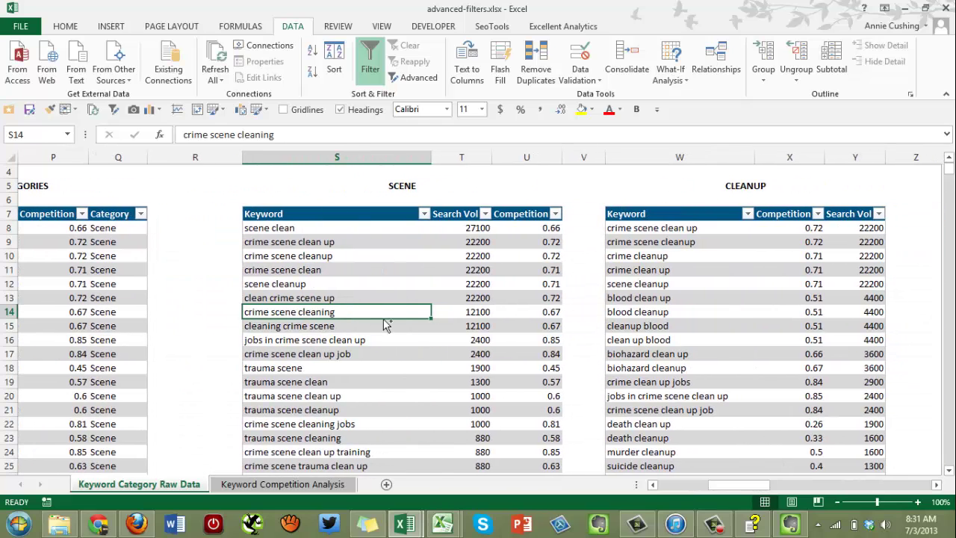
left_click(376, 292)
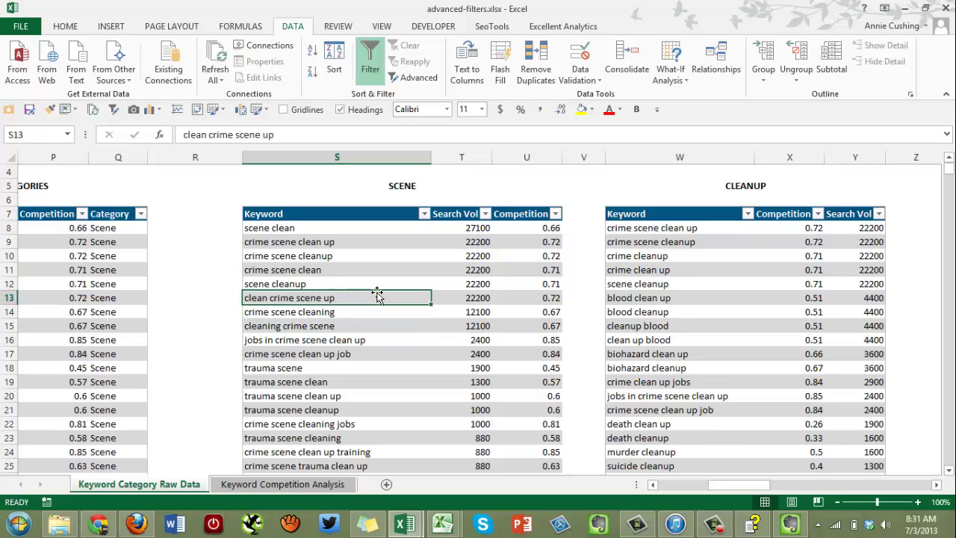
key("ctrl+a")
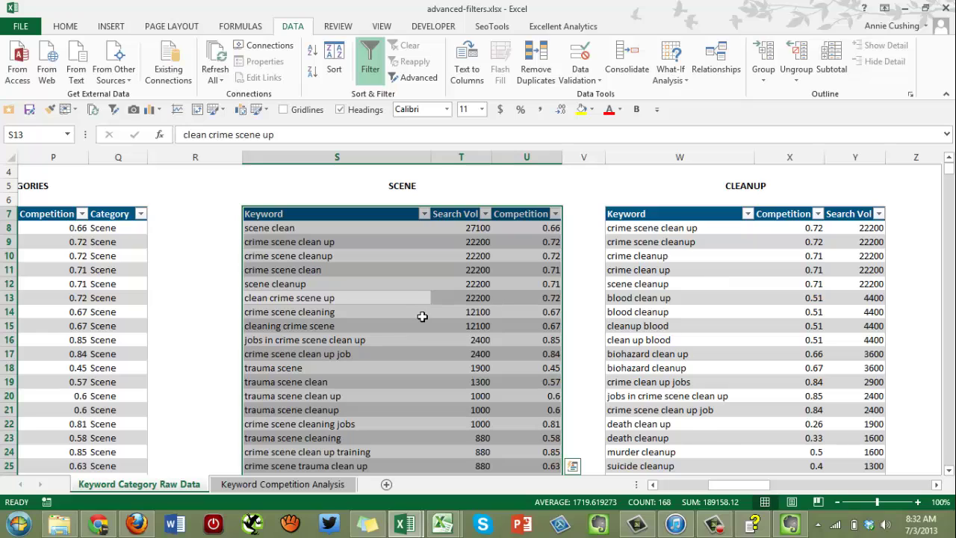
key("ctrl+q")
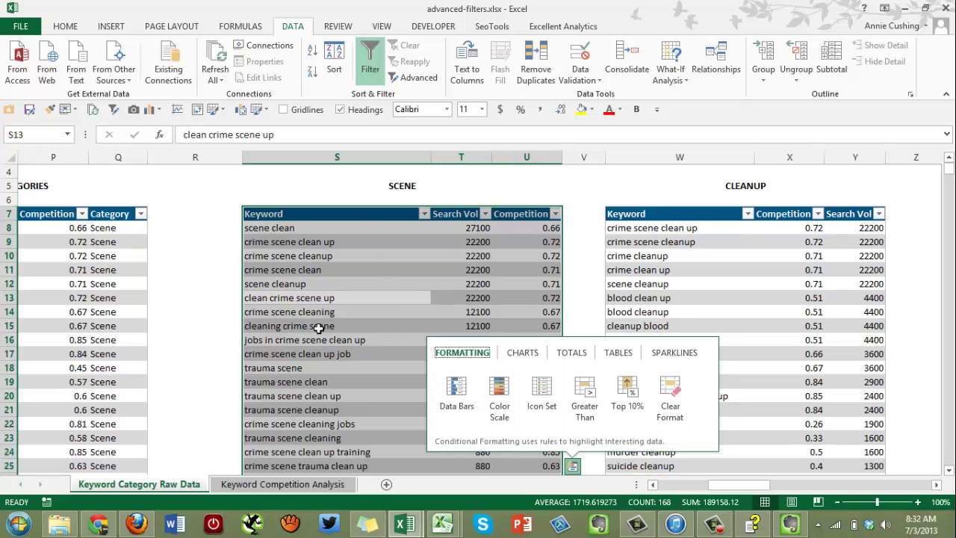
left_click(296, 238)
- Copy the entire Scene keyword table with its headers and paste it at H7, beside the keyword categories
left_click(331, 245)
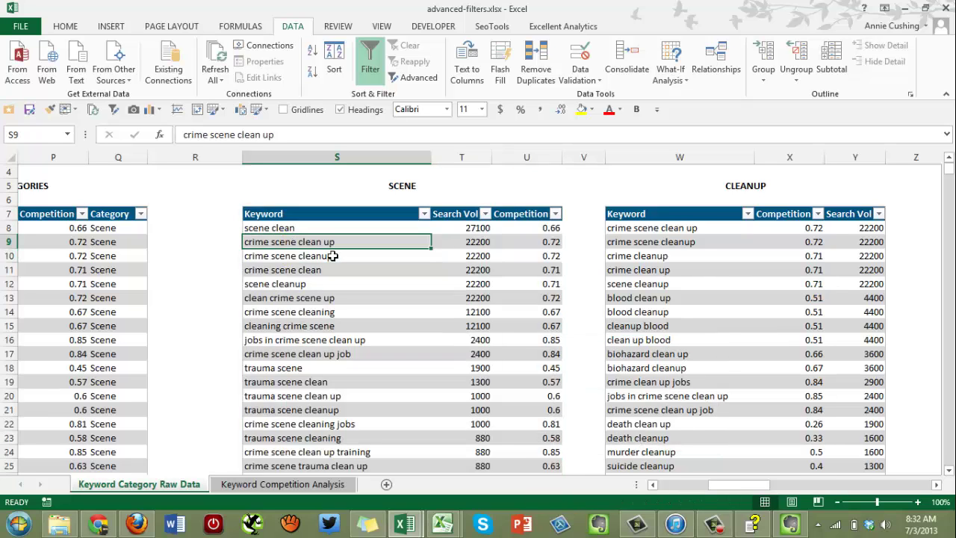
key("ctrl+a")
key("ctrl+c")
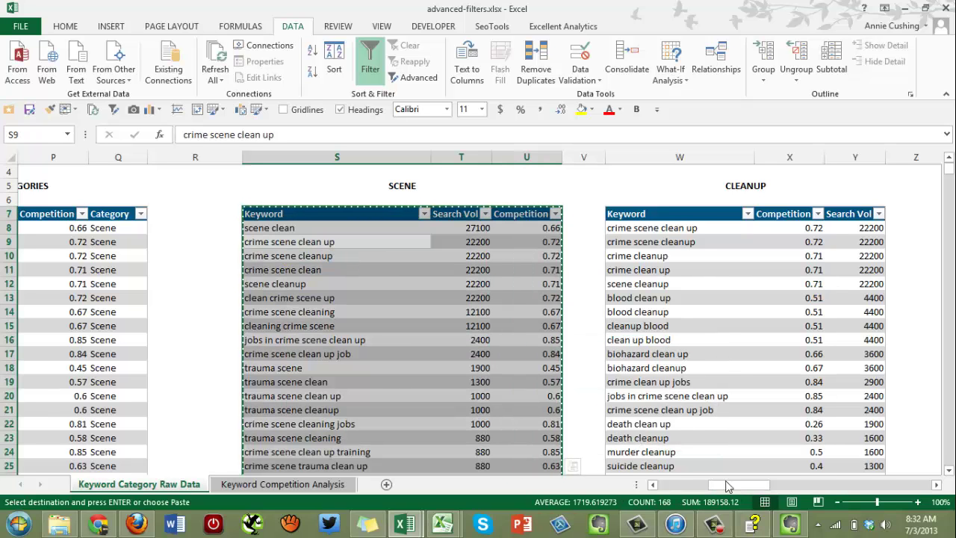
left_click_drag(726, 484, 687, 482)
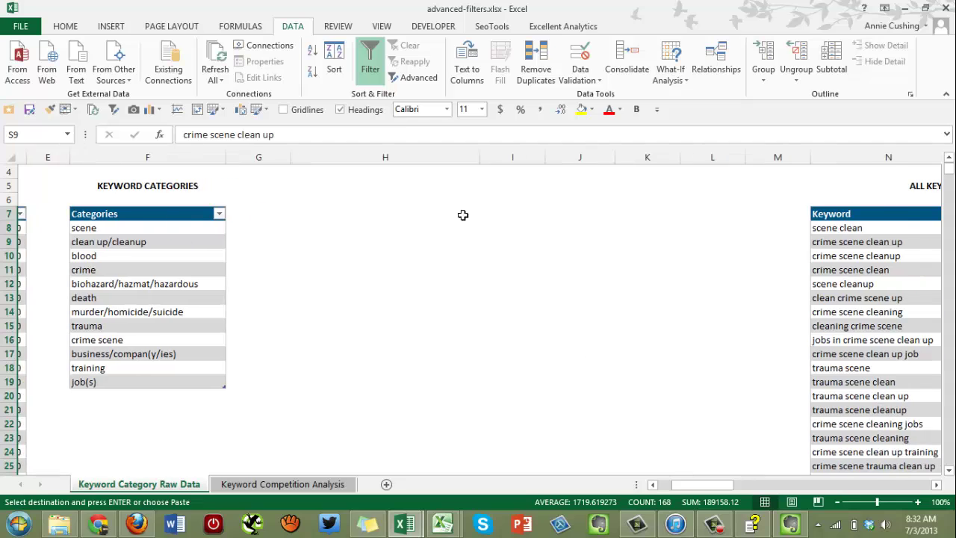
left_click(347, 213)
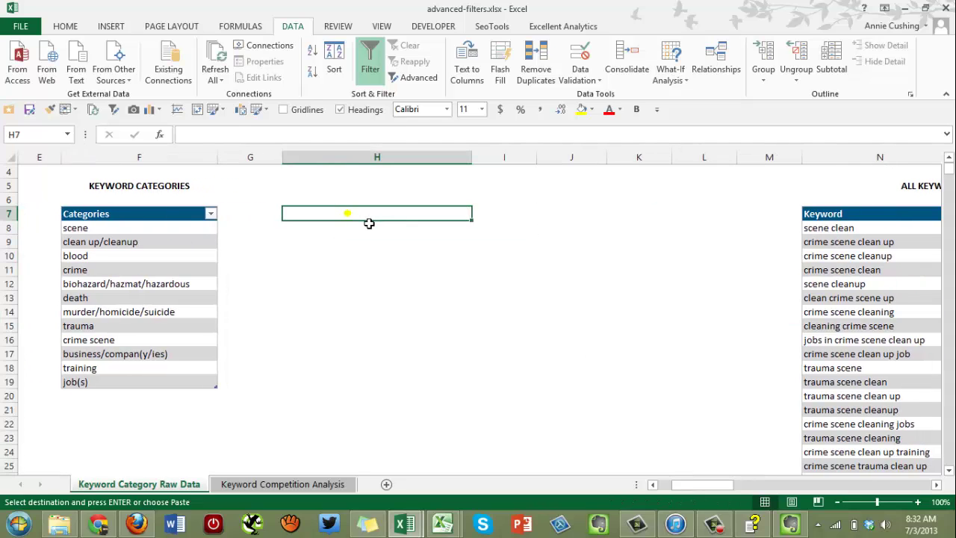
key("ctrl+v")
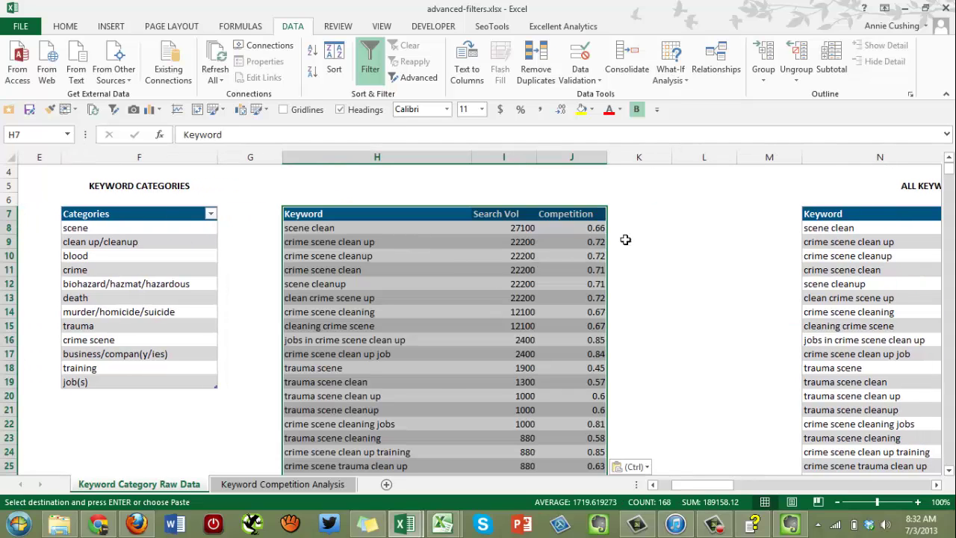
- Add a Category header in K7, beside the pasted table's Competition column
left_click(618, 213)
type("Category")
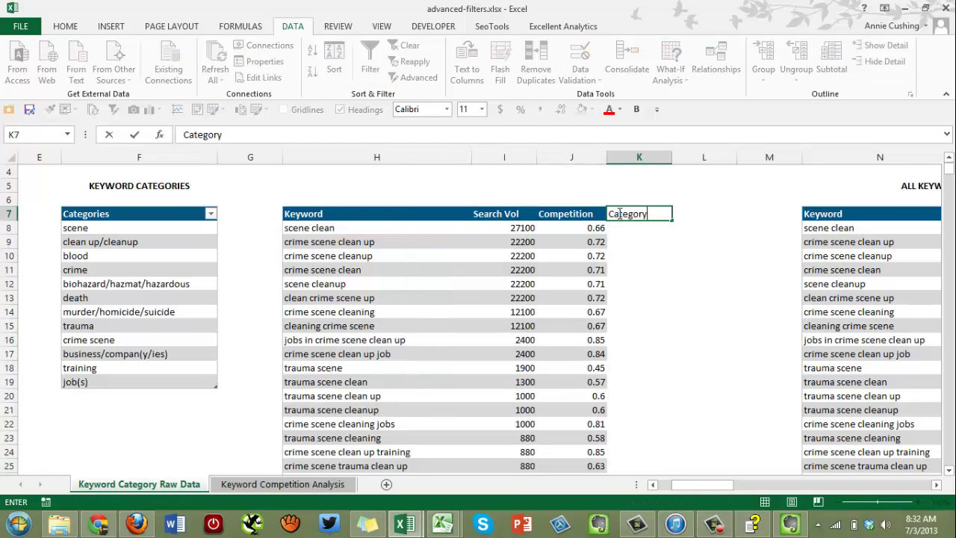
key("Return")
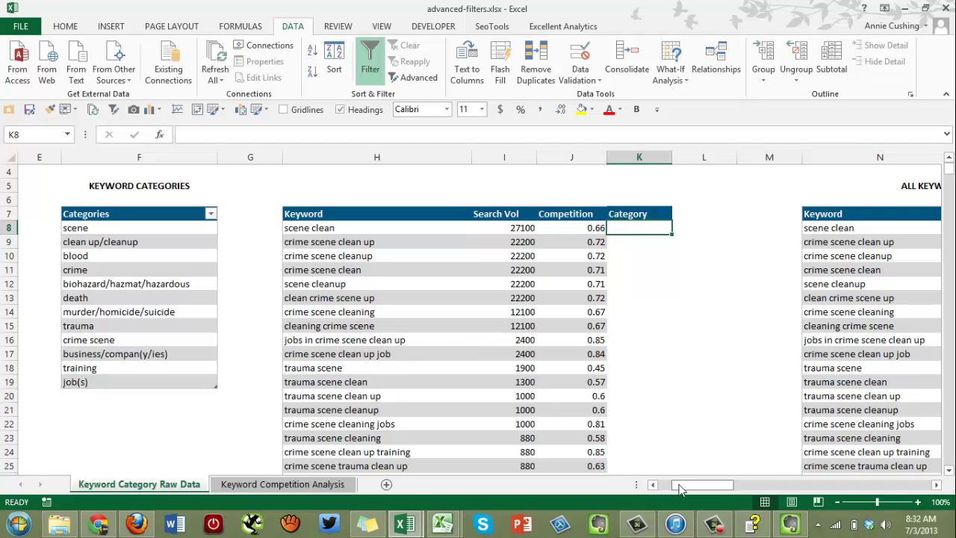
- Enter Scene in K8, fill it down the Category column, and check that it reaches the last keyword row
mouse_move(682, 485)
left_mouse_down()
mouse_move(705, 491)
mouse_move(674, 487)
mouse_move(682, 493)
mouse_move(683, 483)
left_mouse_up()
type("Scene")
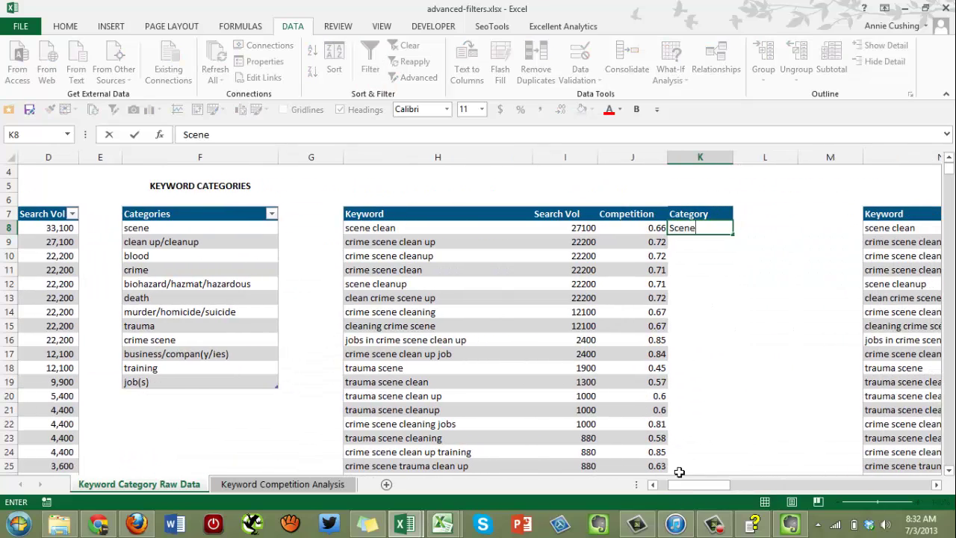
key("Return")
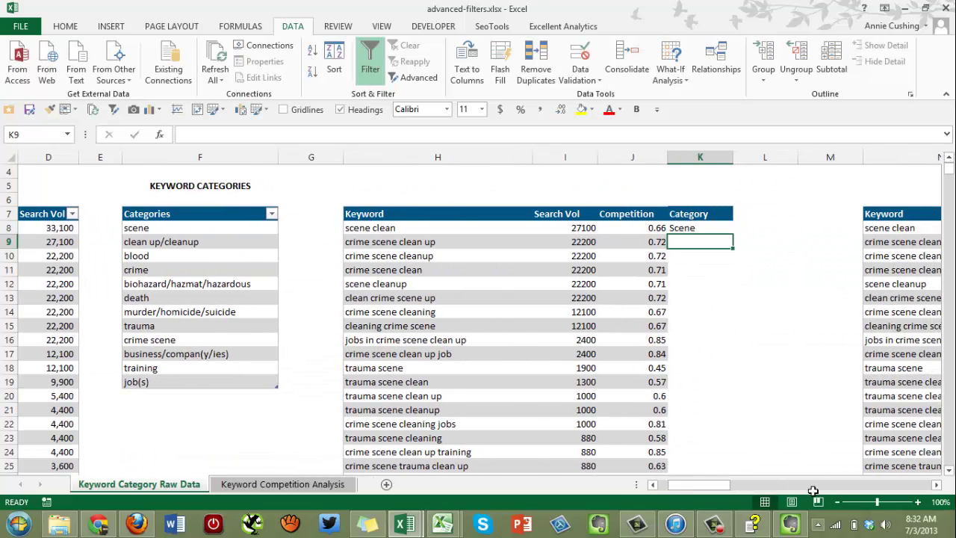
left_click(718, 230)
double_click(732, 233)
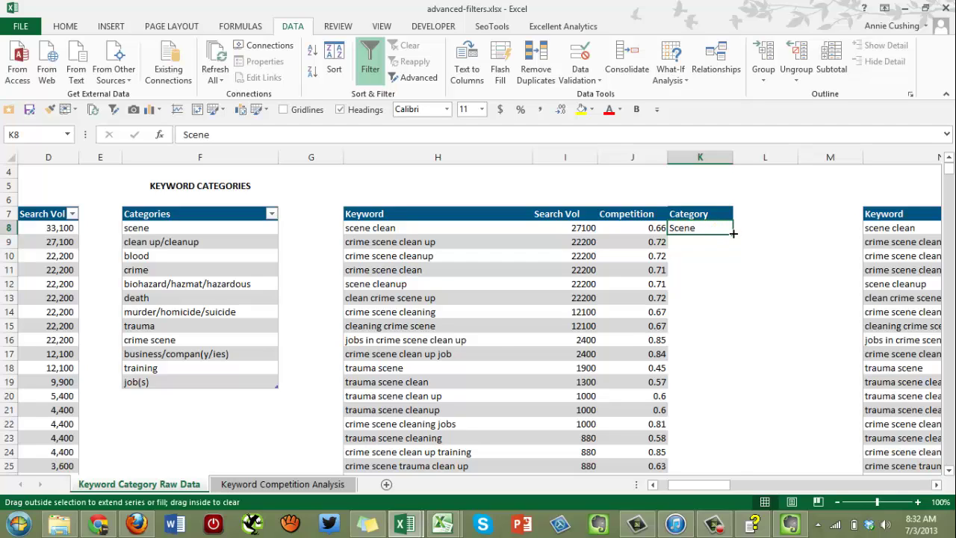
left_click(699, 271)
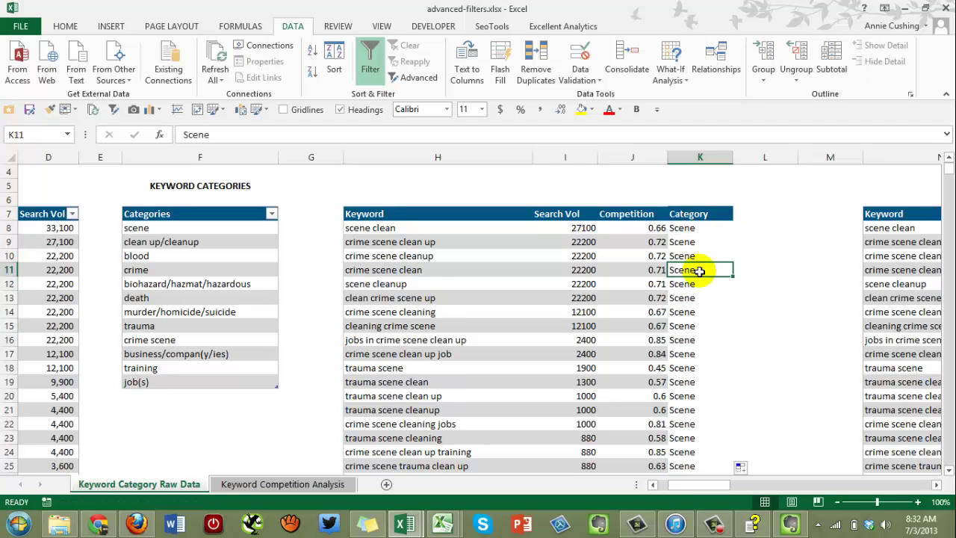
key("ctrl+Down")
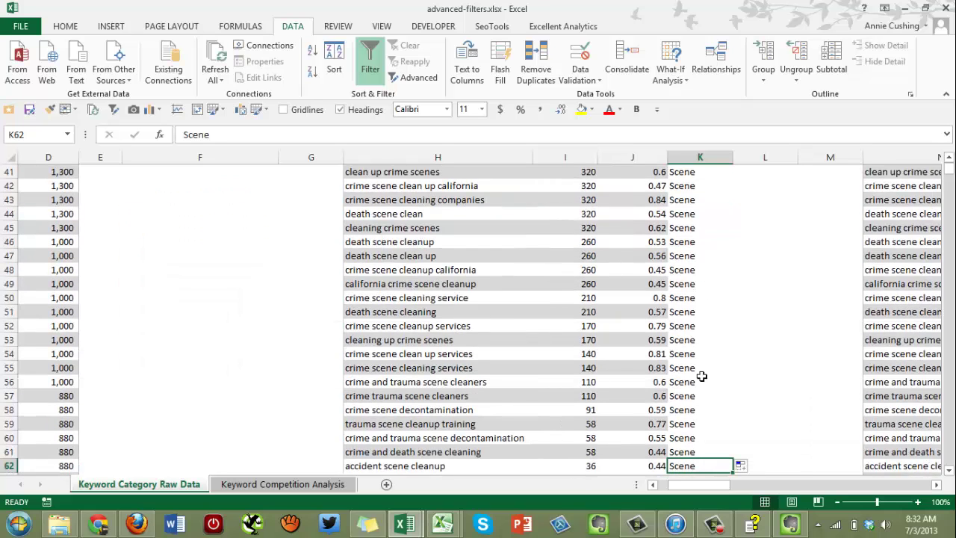
scroll(681, 389, "down", 2)
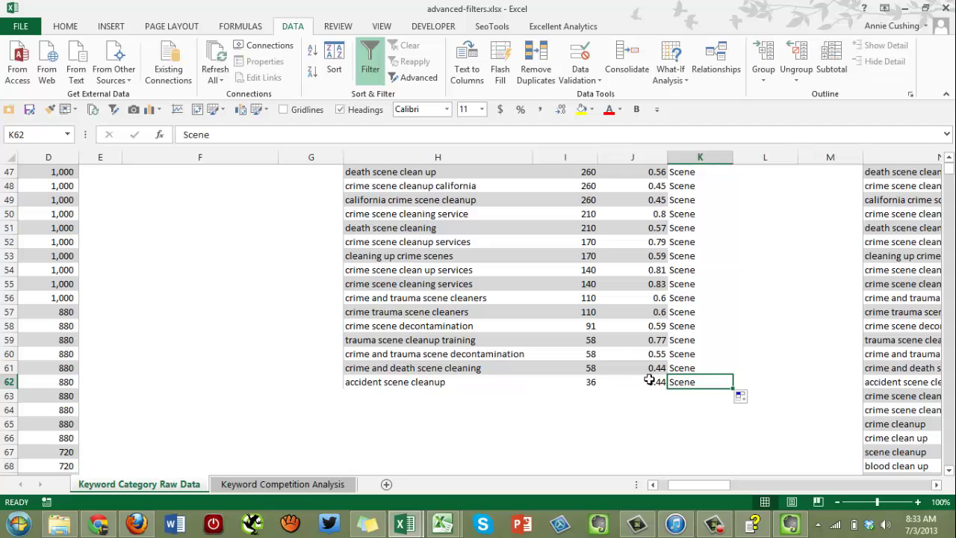
key("ctrl+Up")
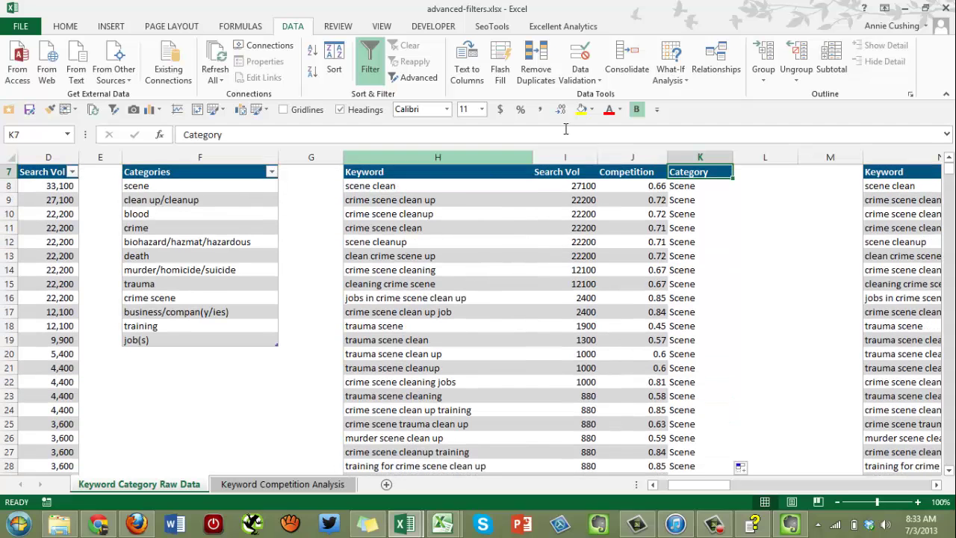
- Format the range H7:K62 as a table with headers in the custom table style and check its last row
left_click(494, 222)
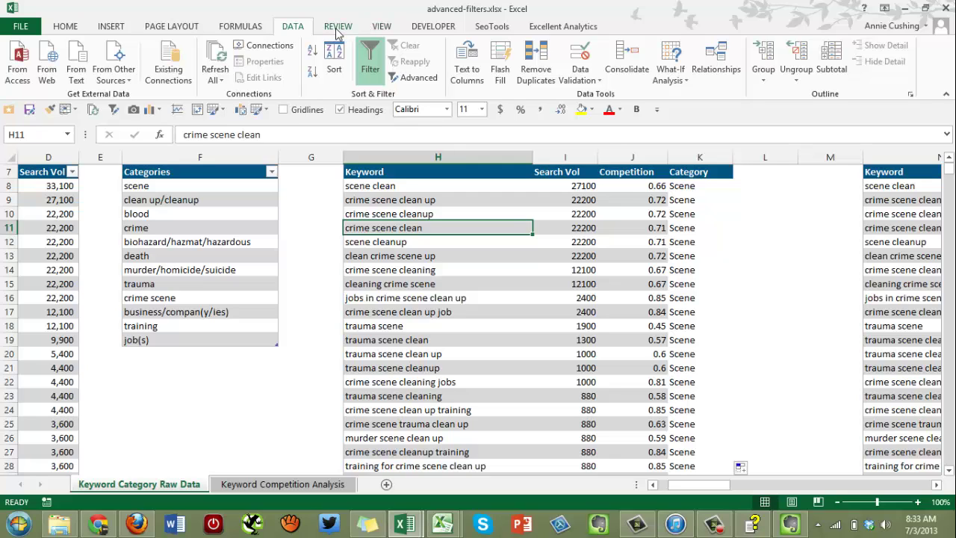
left_click(66, 28)
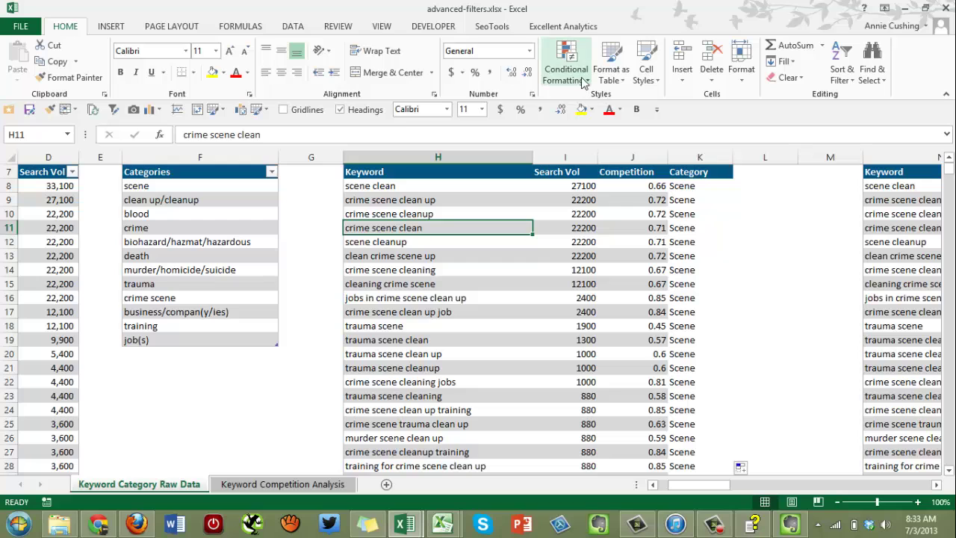
left_click(624, 79)
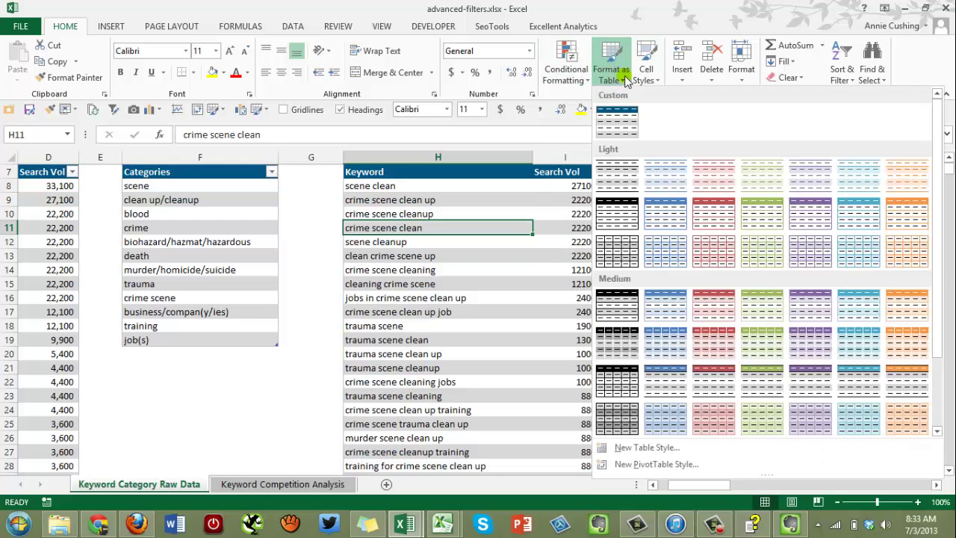
left_click(617, 118)
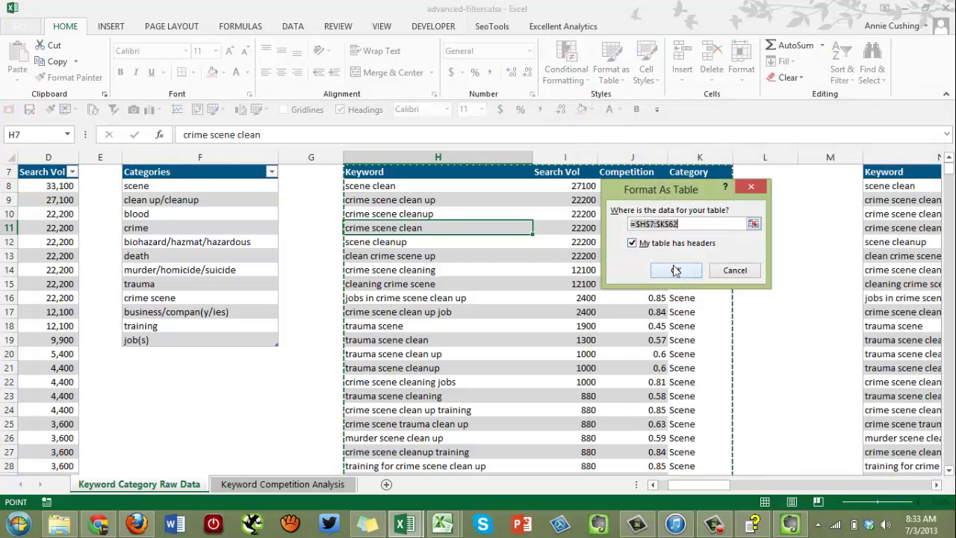
left_click(675, 270)
left_click(640, 270)
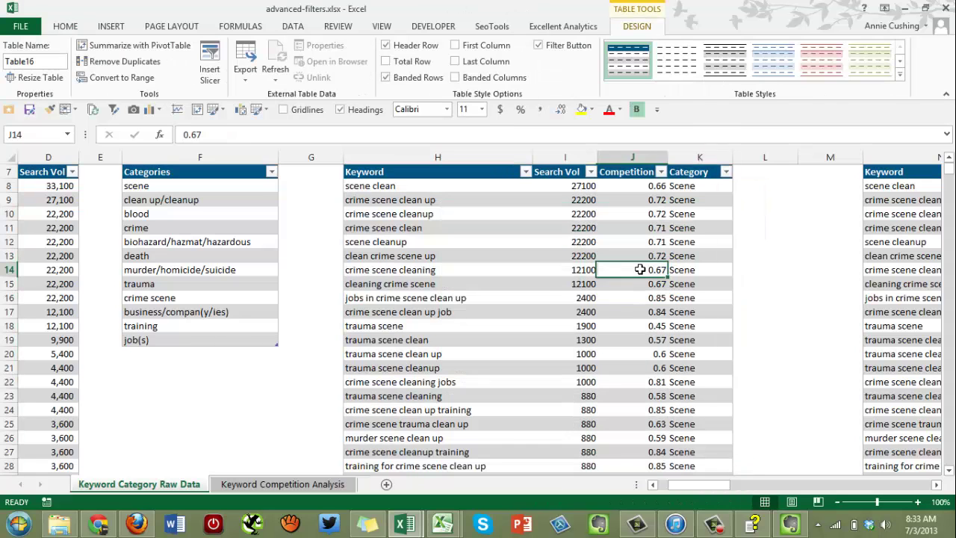
left_click(640, 269)
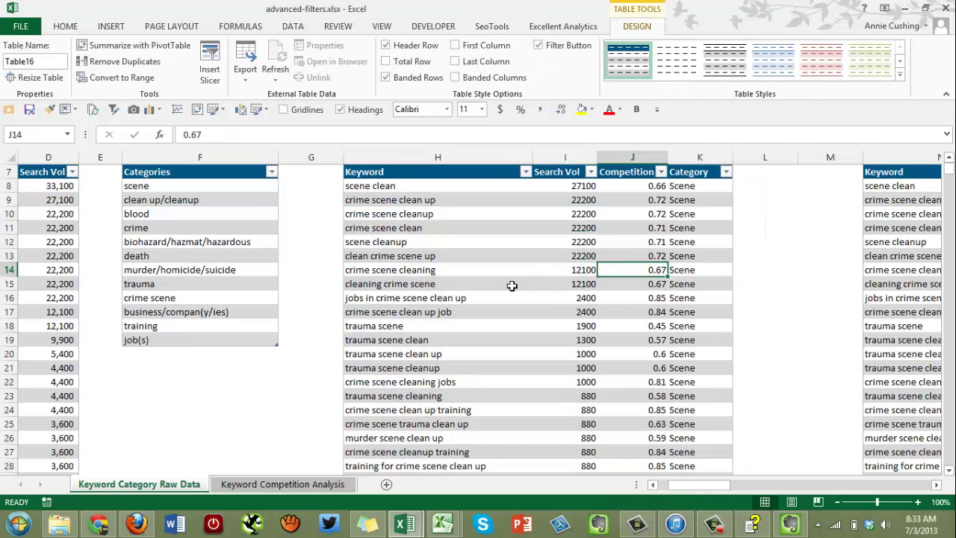
key("ctrl+Down")
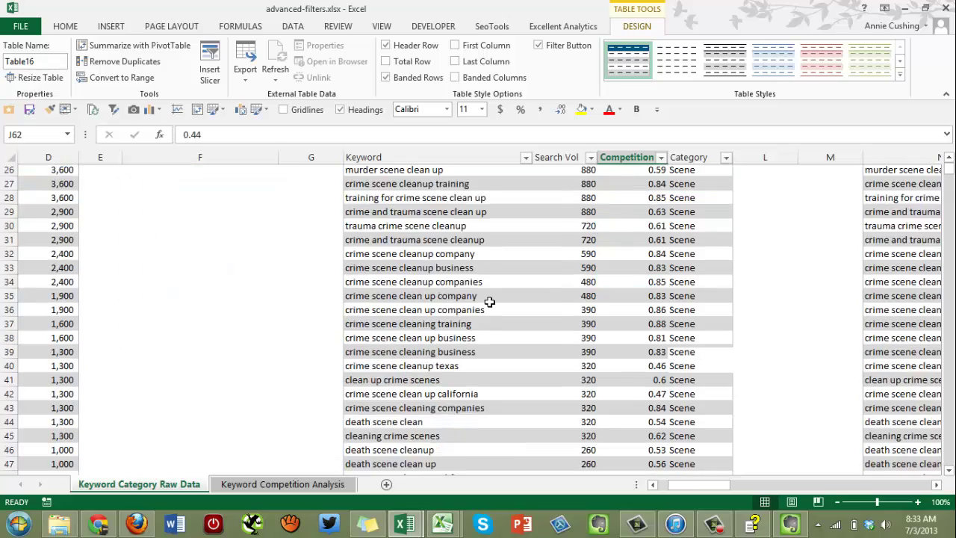
scroll(493, 321, "down", 1)
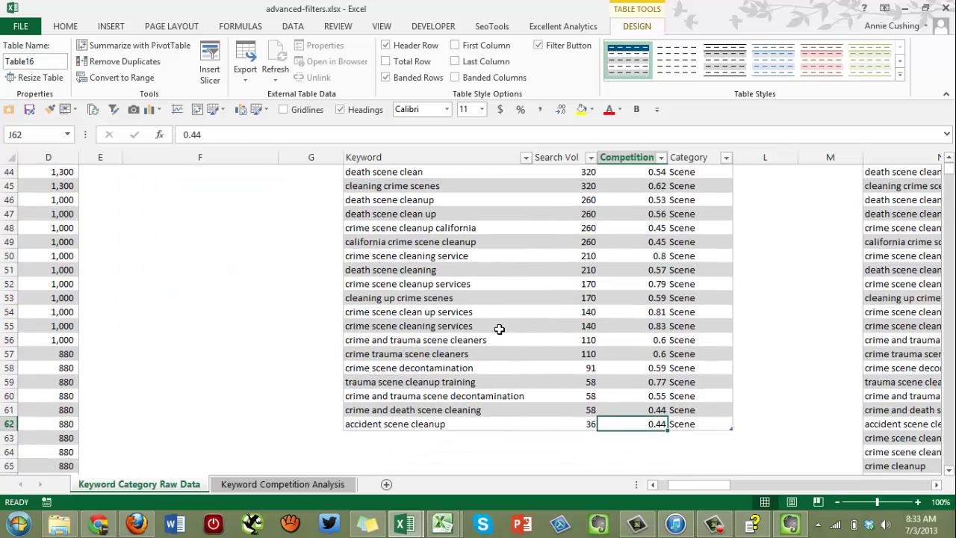
key("ctrl+Up")
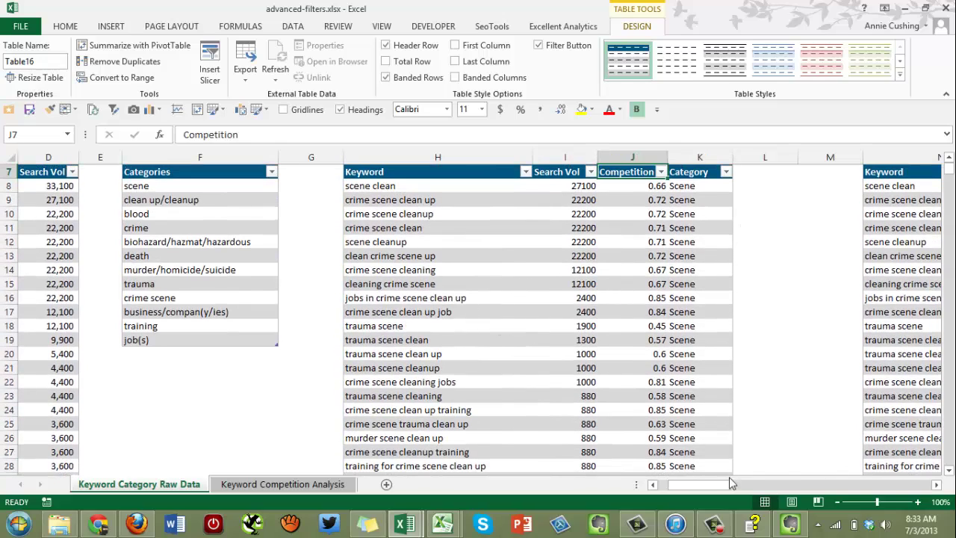
left_click_drag(731, 484, 797, 500)
scroll(438, 316, "up", 2)
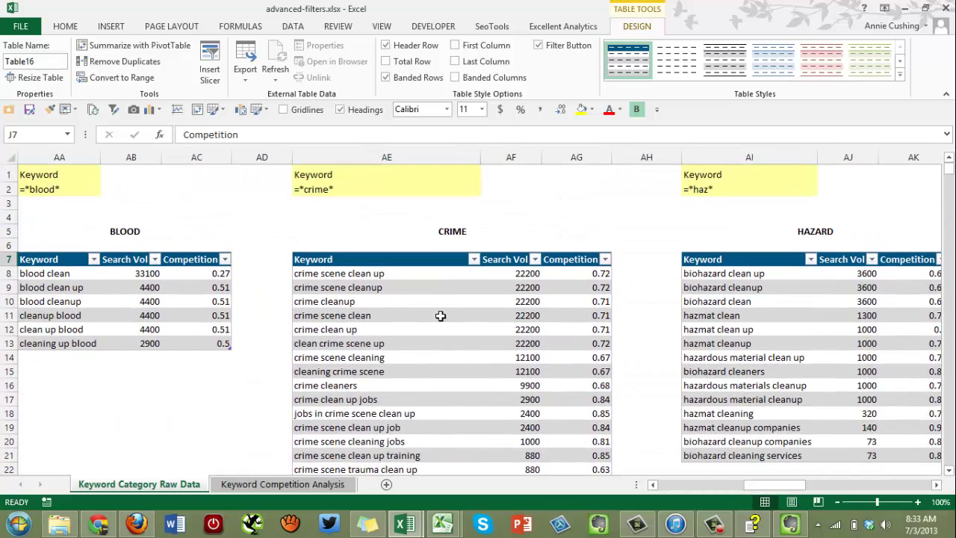
left_click(377, 284)
left_click(79, 287)
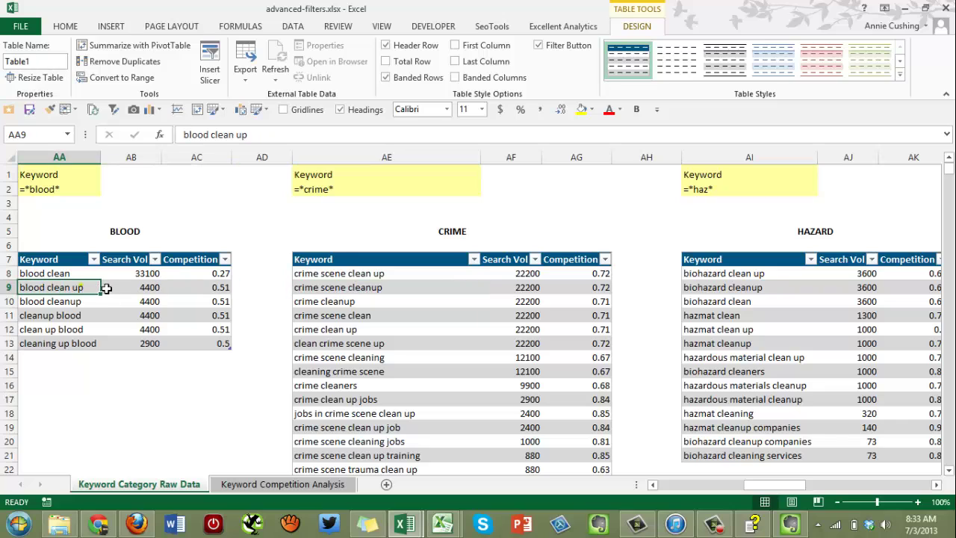
key("ctrl+a")
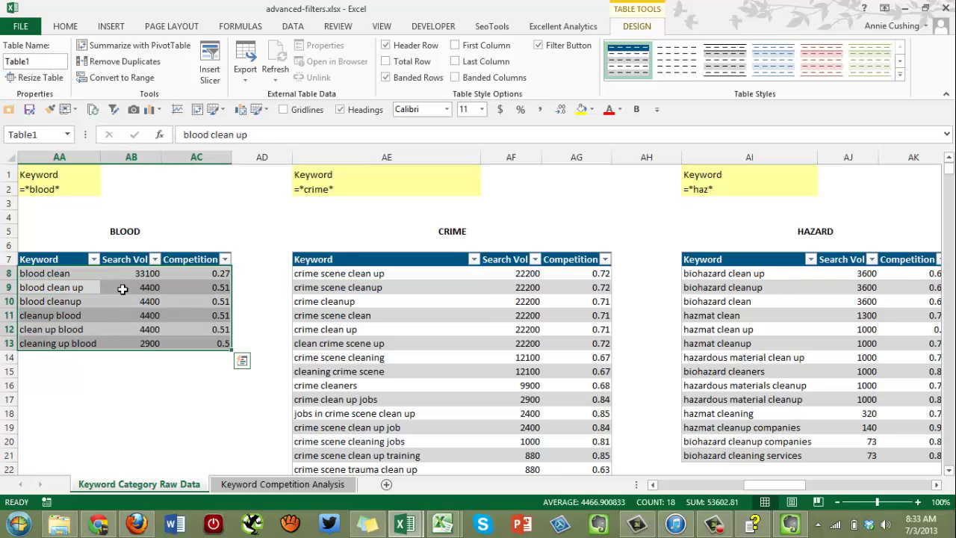
key("ctrl+c")
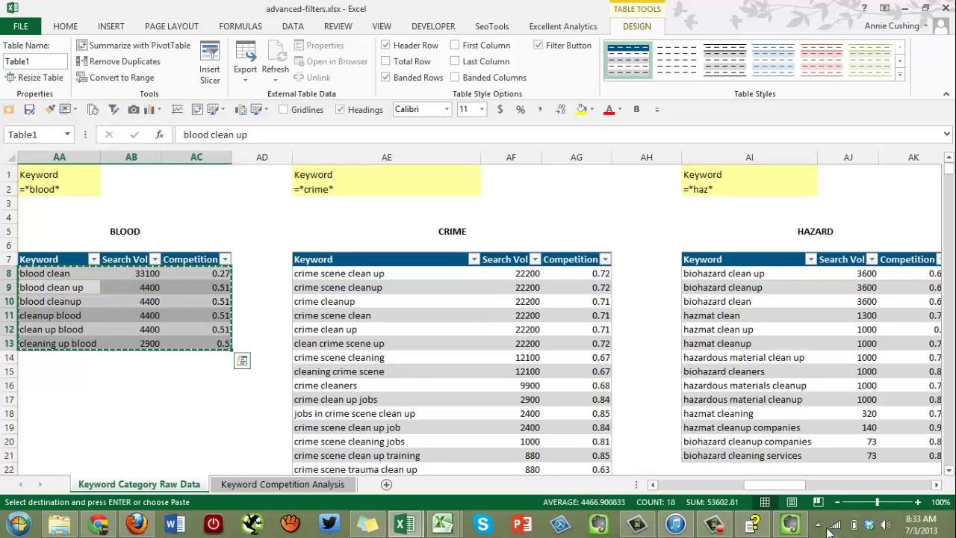
left_click_drag(791, 487, 753, 485)
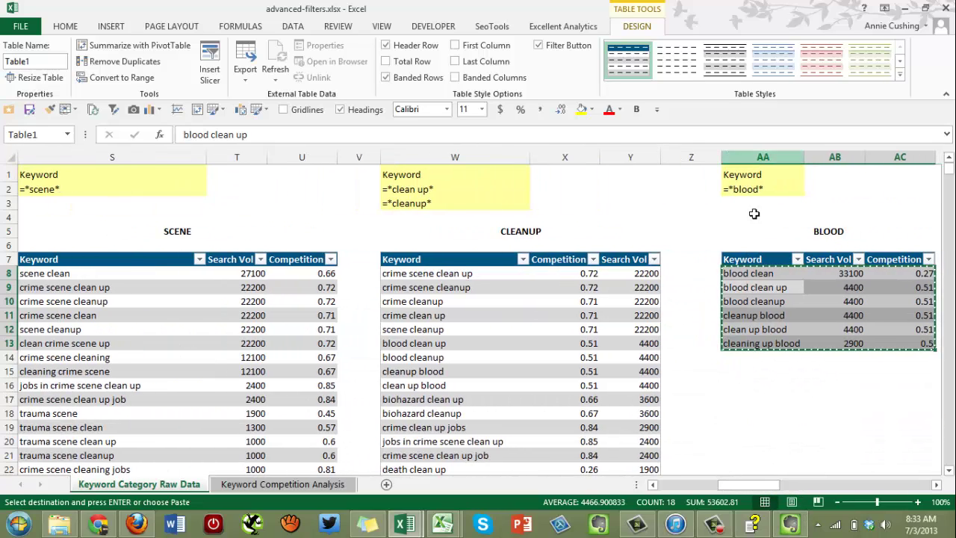
mouse_move(758, 486)
left_mouse_down()
mouse_move(746, 487)
mouse_move(770, 491)
left_mouse_up()
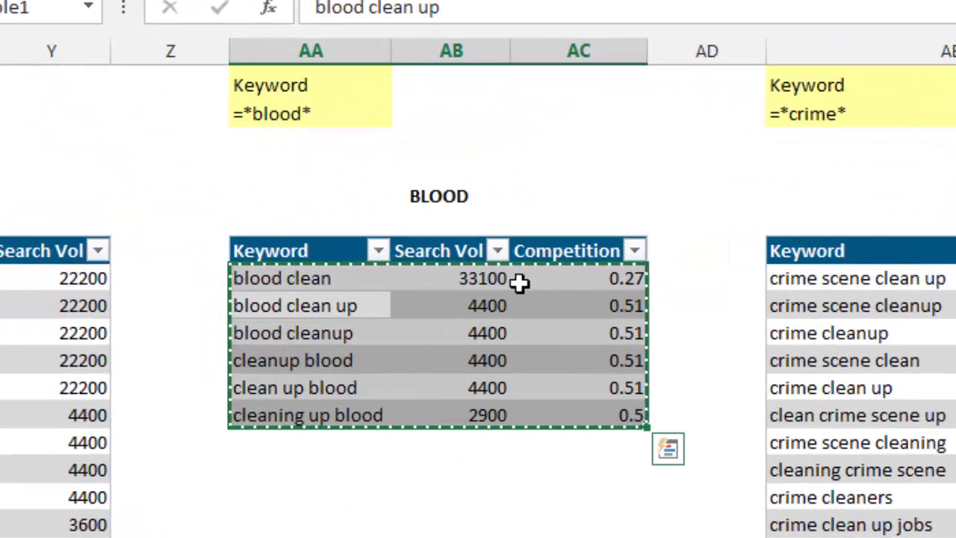
key("Escape")
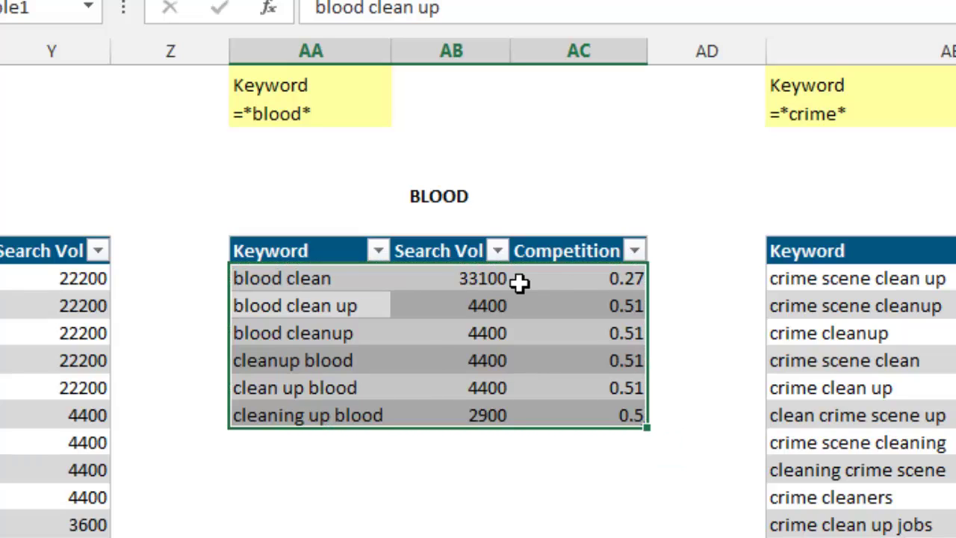
left_click(383, 335)
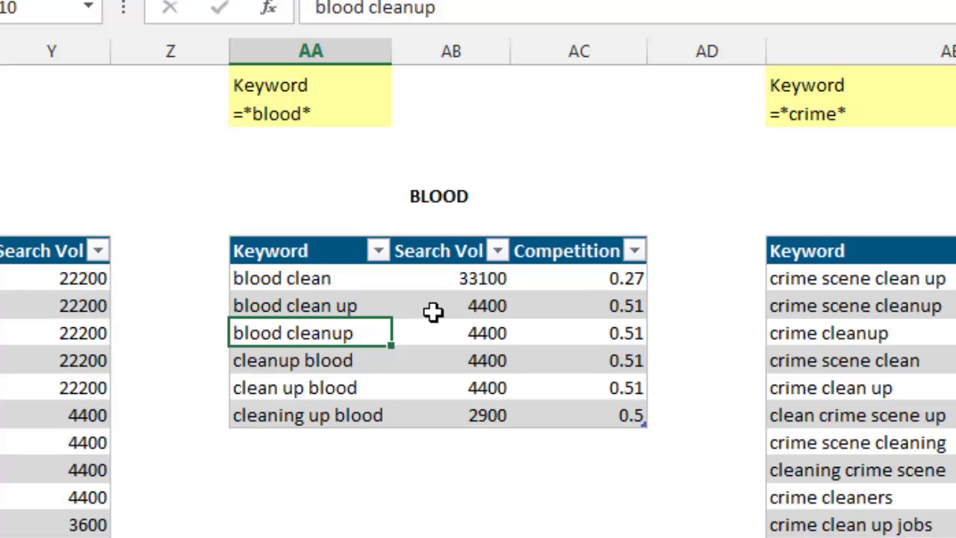
key("Up")
key("ctrl+a")
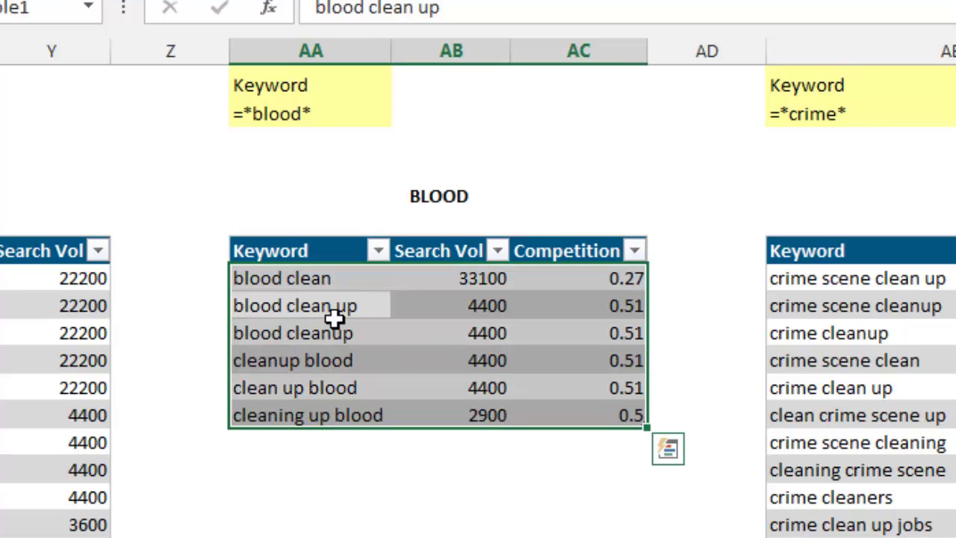
key("ctrl+a")
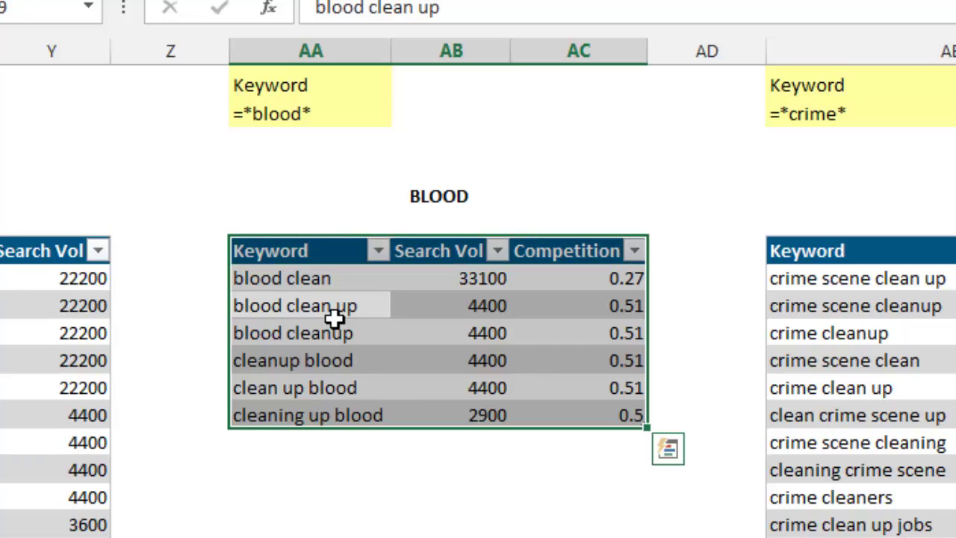
- Copy the Blood table's keyword rows without the headers and paste them directly below the last Scene row of the combined table
left_click(342, 311)
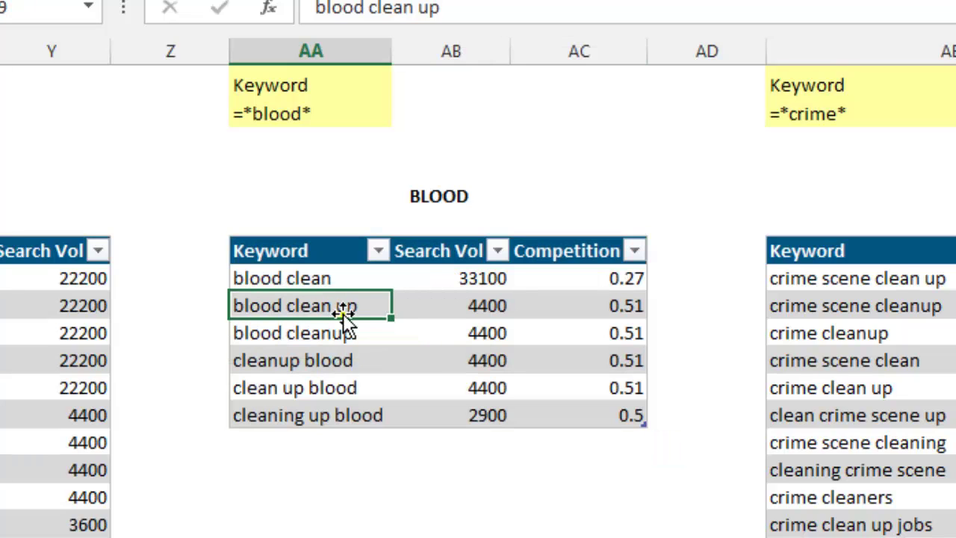
key("ctrl+a")
key("ctrl+c")
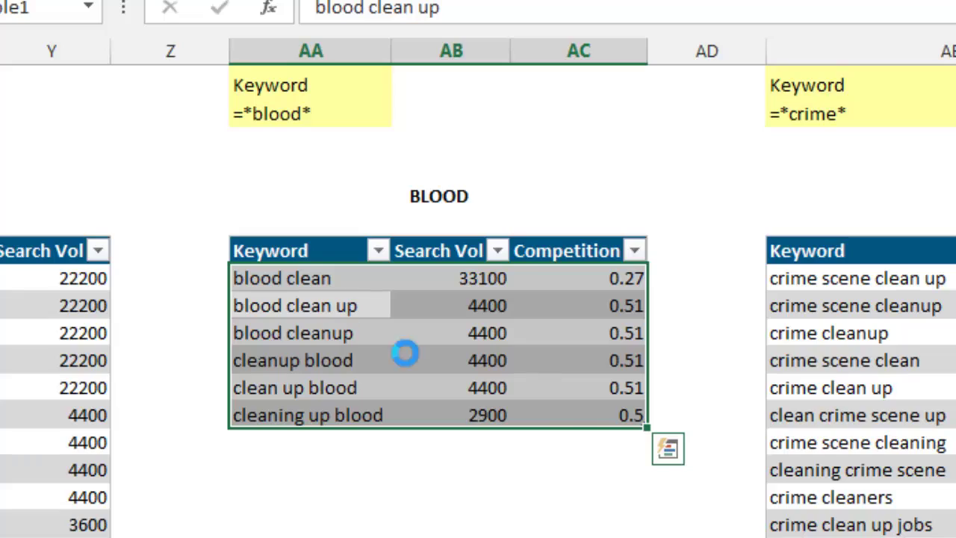
scroll(478, 374, "left", 10)
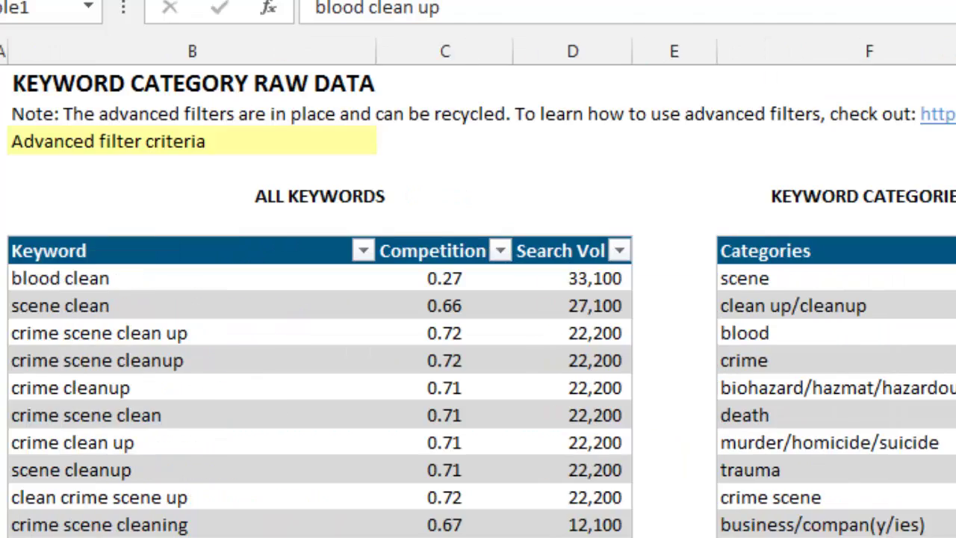
scroll(478, 373, "right", 6)
scroll(478, 373, "left", 3)
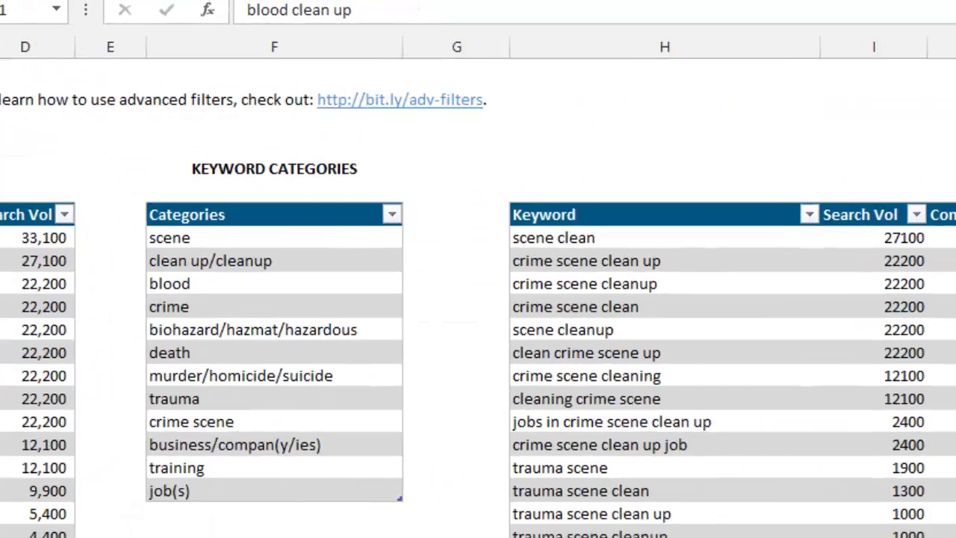
left_click(560, 411)
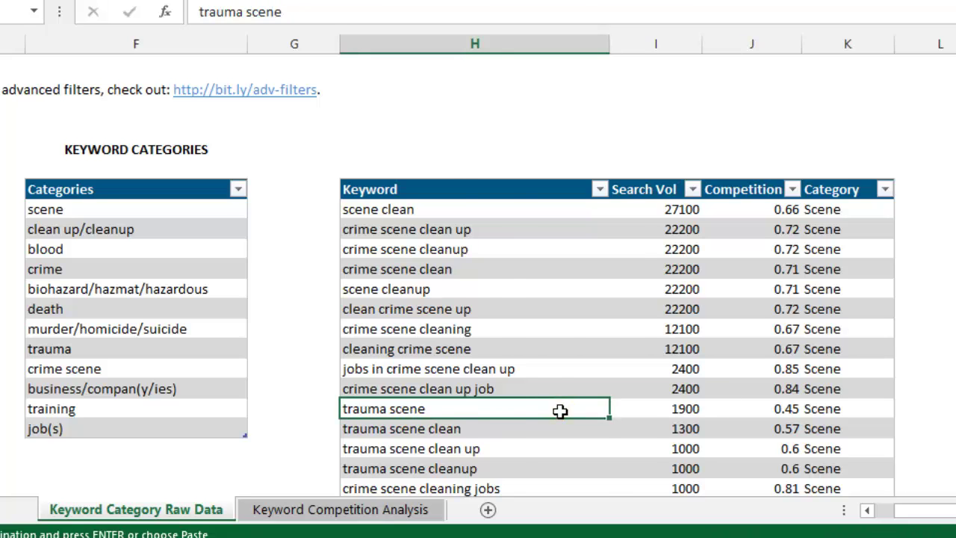
key("ctrl+Down")
scroll(488, 435, "down", 2)
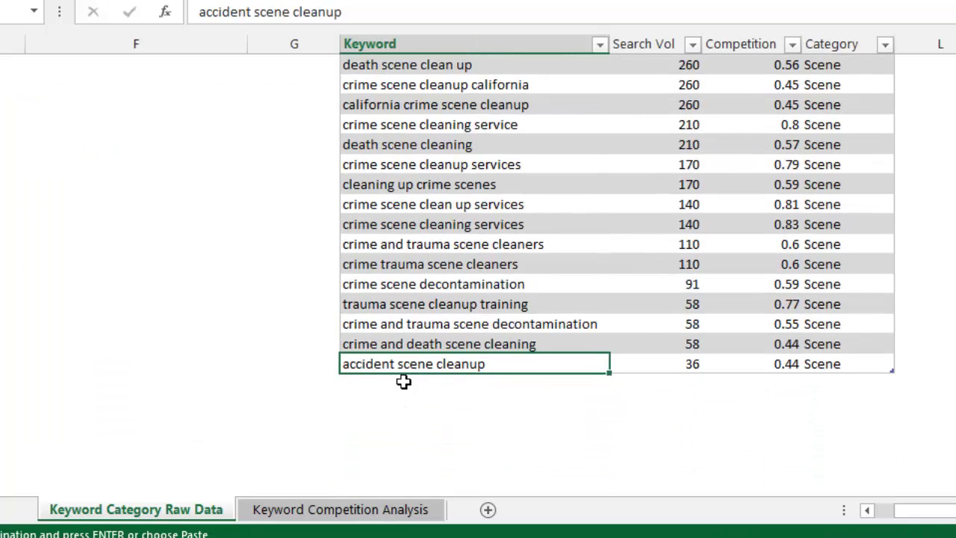
left_click(394, 387)
key("ctrl+v")
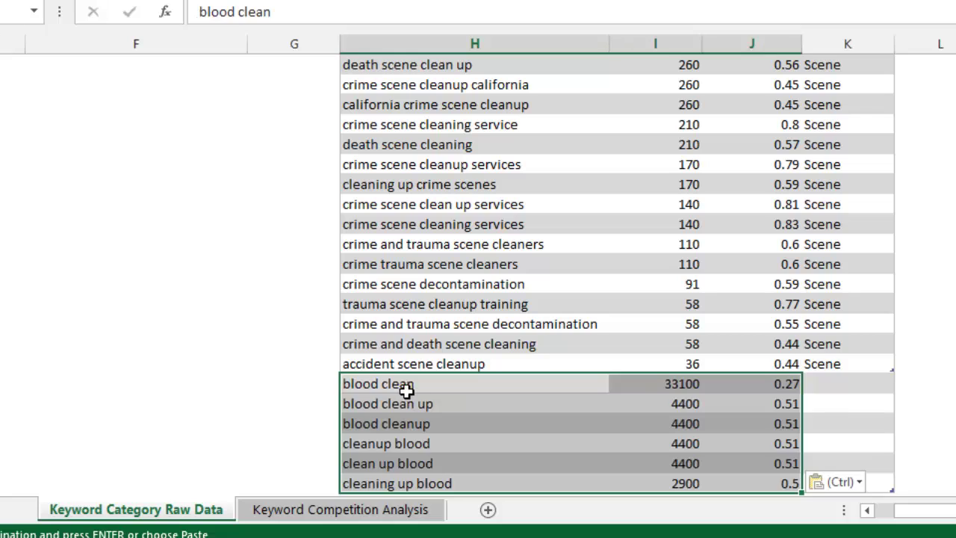
- Enter Blood in the Category column for the first pasted blood keyword and fill it down to the last row
left_click(837, 391)
type("Blo")
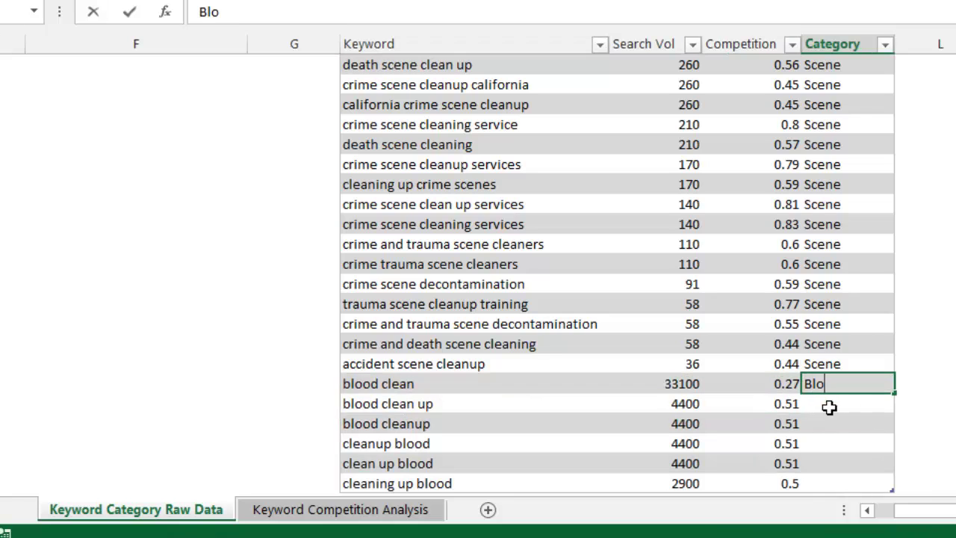
type("od")
key("Return")
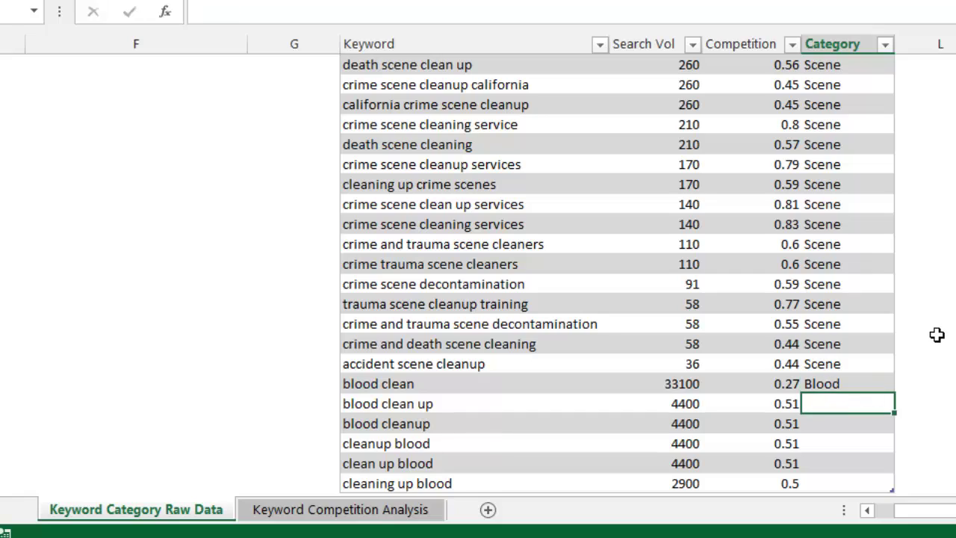
left_click(869, 388)
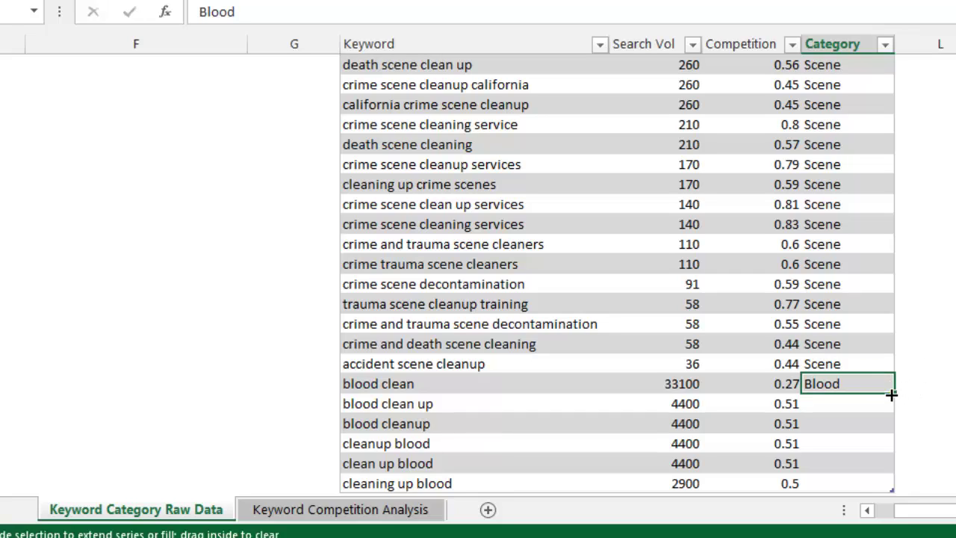
double_click(890, 394)
scroll(612, 413, "up", 15)
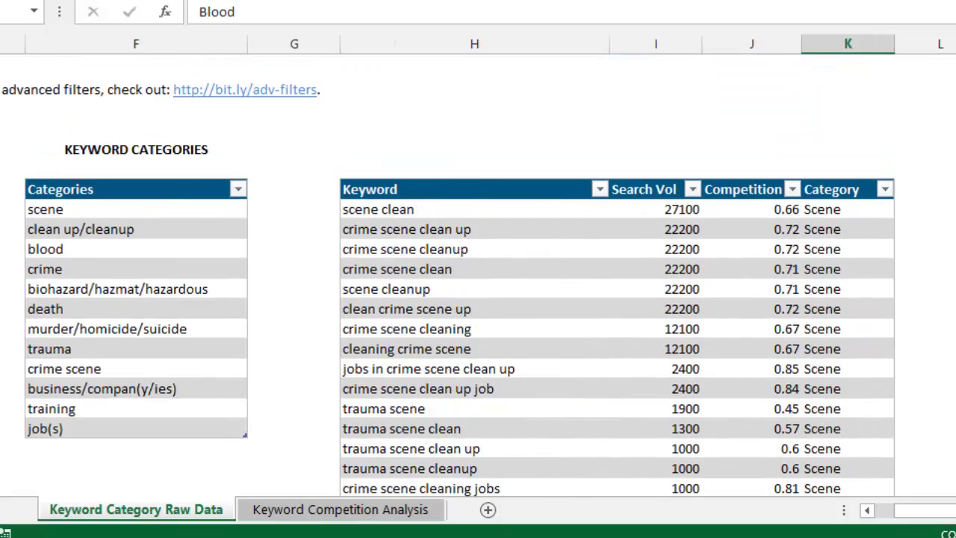
- Create a PivotChart on a new worksheet from the entire All Keywords with Categories table, Table33
left_click(401, 428)
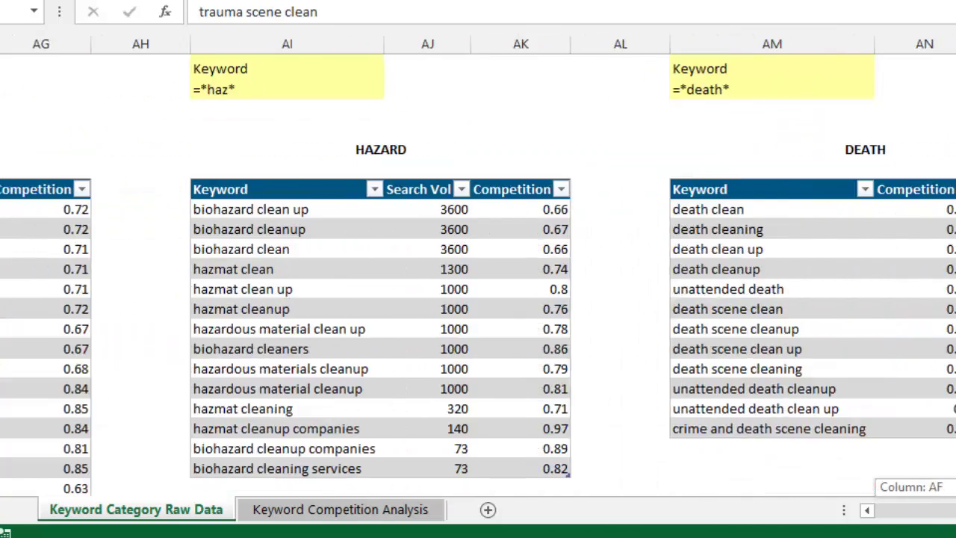
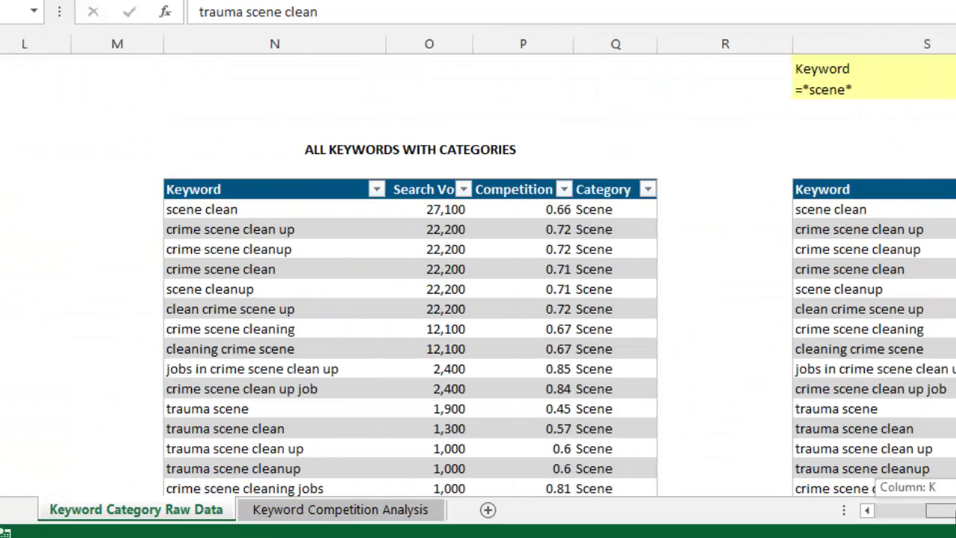
left_click(406, 269)
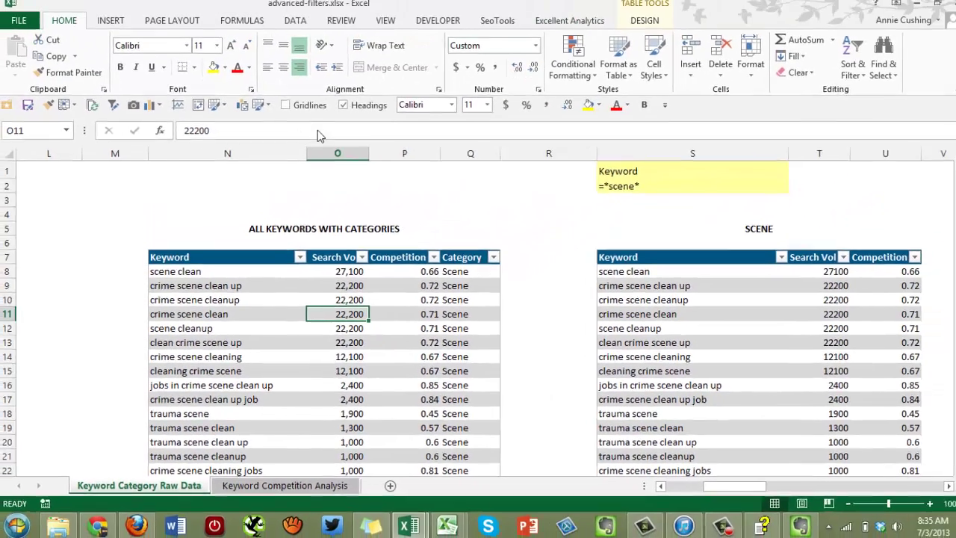
left_click(111, 26)
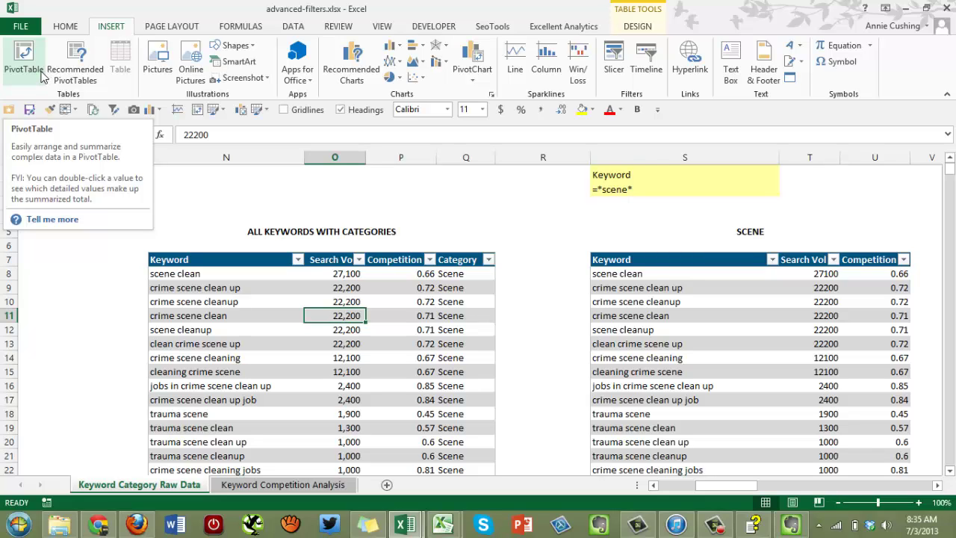
left_click(475, 58)
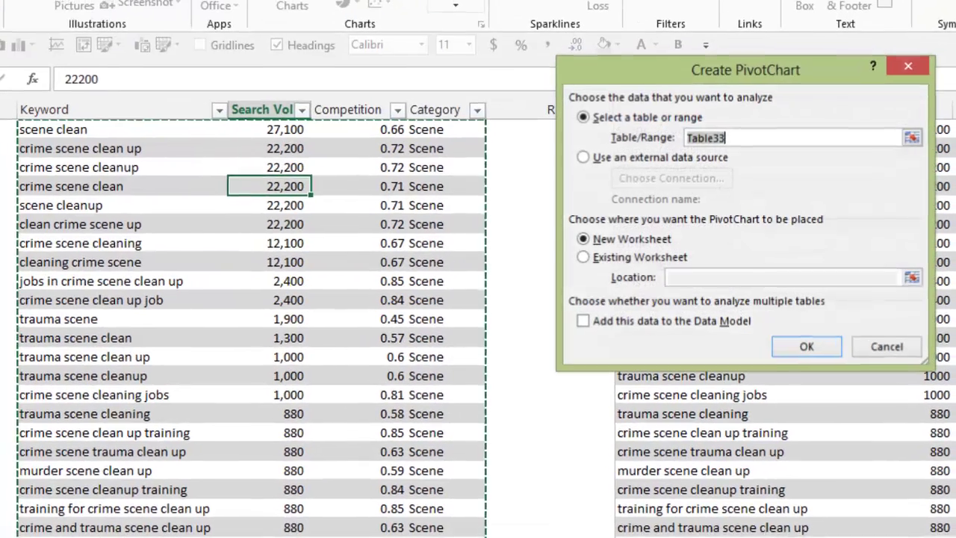
scroll(404, 194, "up", 1)
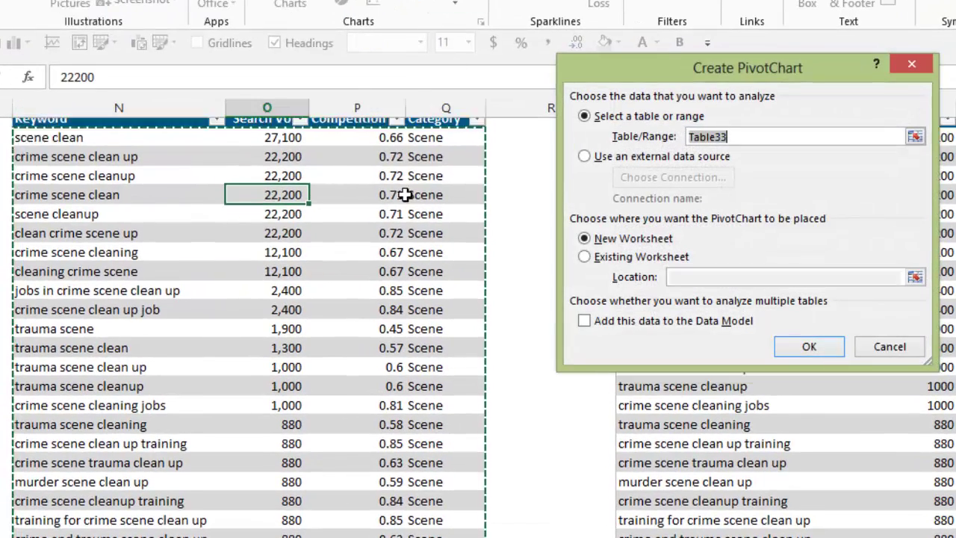
scroll(404, 194, "up", 2)
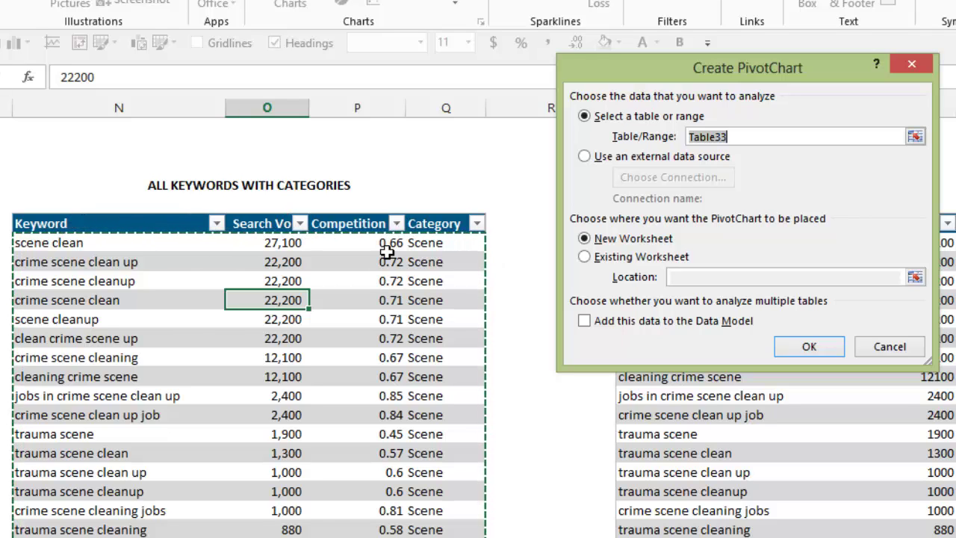
left_click(246, 299)
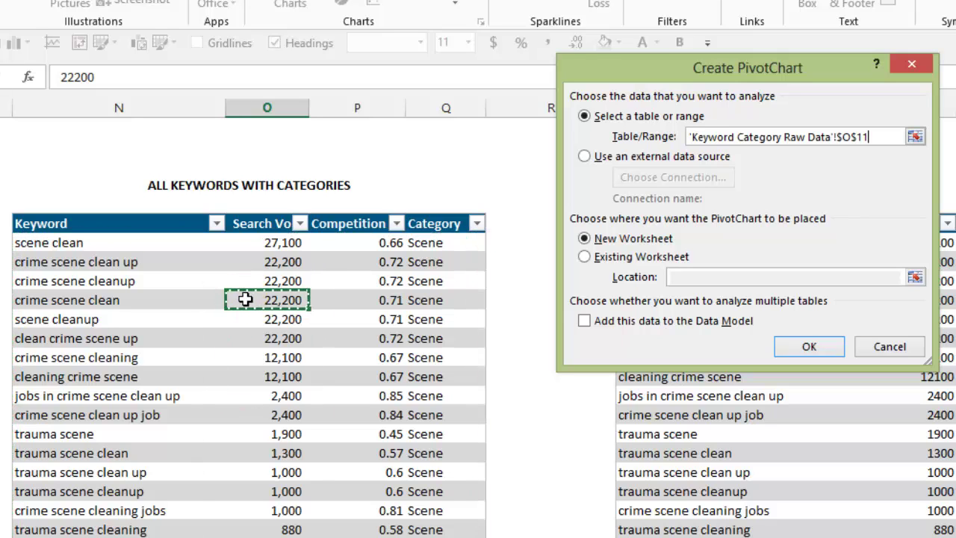
key("ctrl+a")
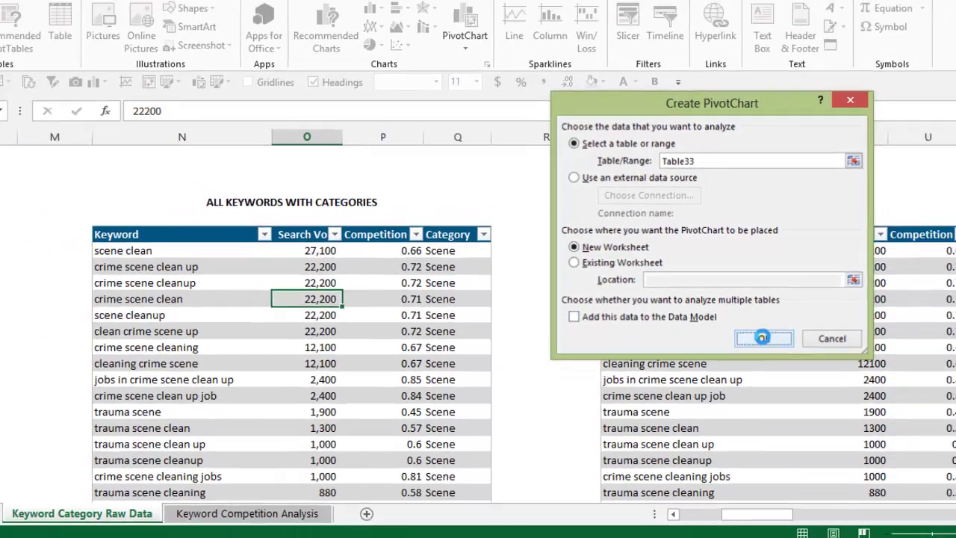
left_click(809, 345)
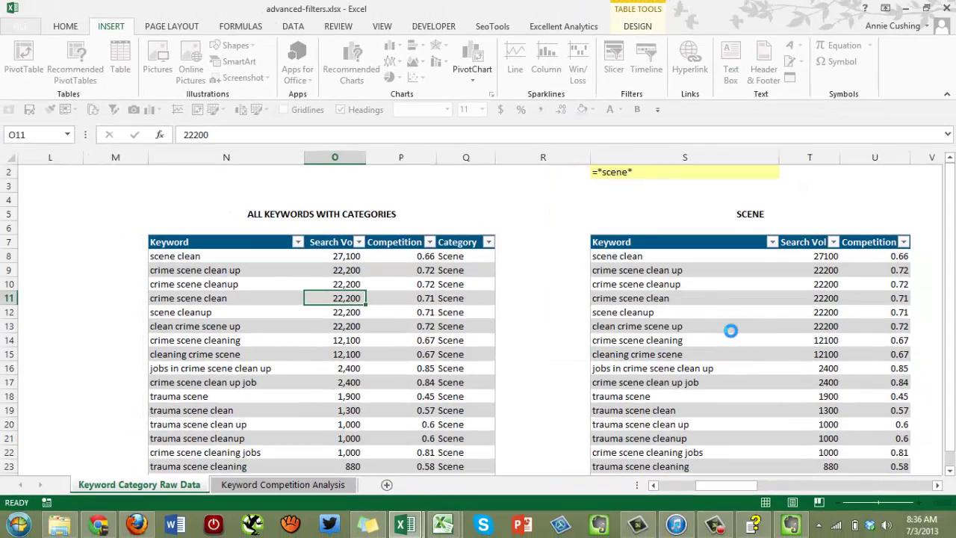
- Lay out the new PivotChart with Category as filter, Keyword on the axis, and Search Vol and Competition as values
left_click(306, 483)
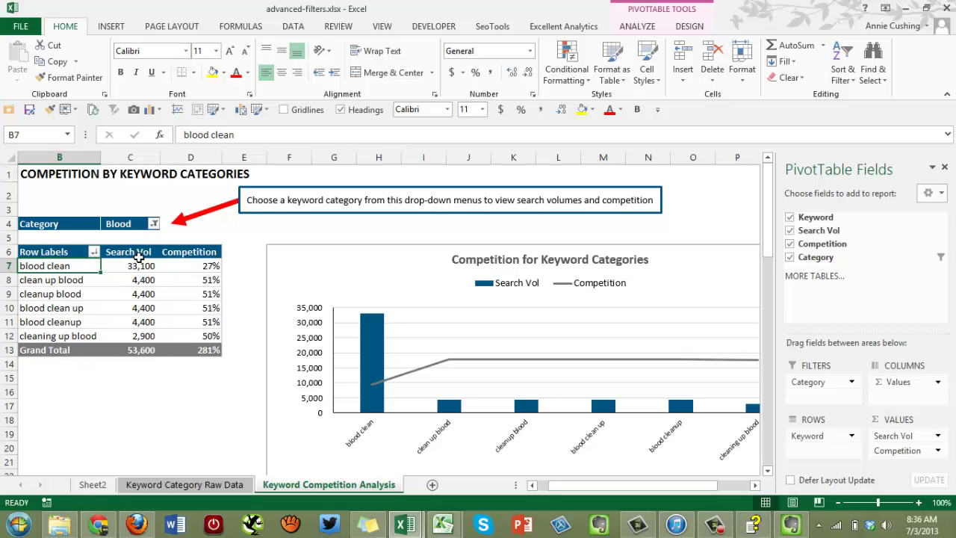
left_click(95, 486)
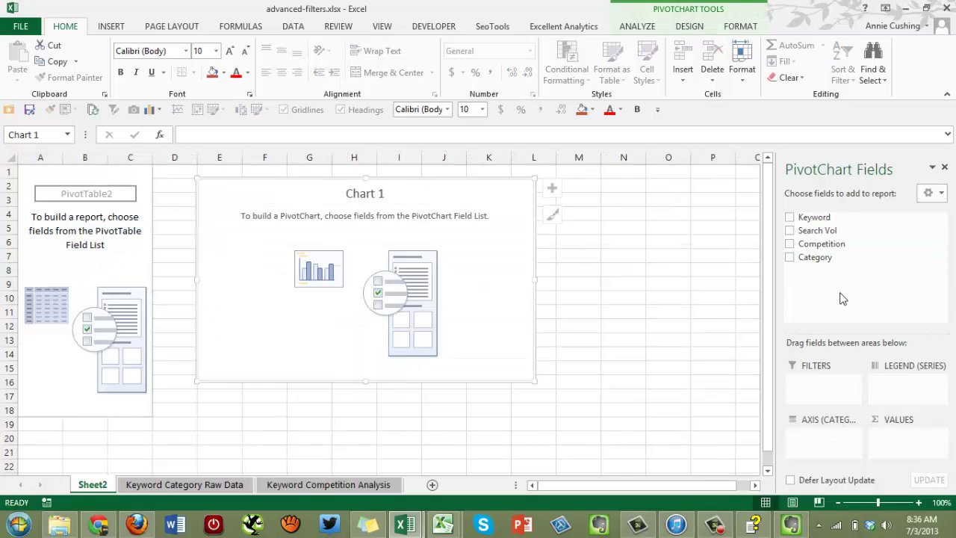
left_click_drag(811, 256, 819, 385)
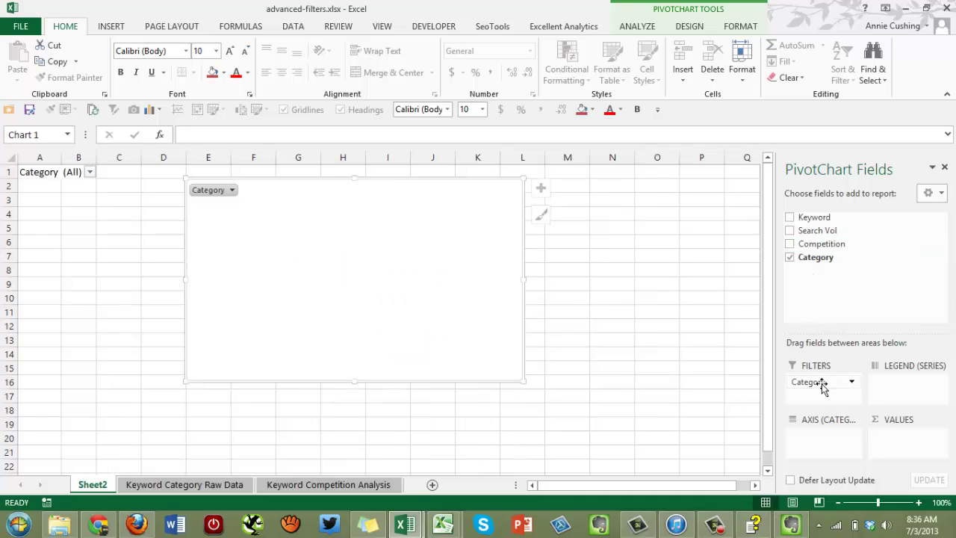
left_click_drag(813, 217, 821, 437)
left_click_drag(814, 230, 913, 440)
left_click_drag(819, 243, 909, 448)
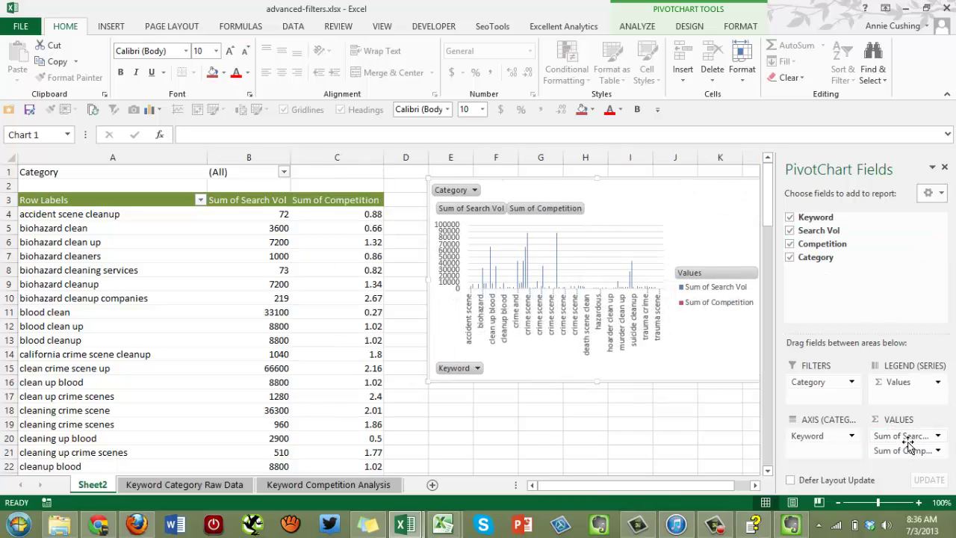
- Apply the custom PivotTable style with the dark blue header to the keyword PivotTable and hide the worksheet gridlines
left_click(228, 252)
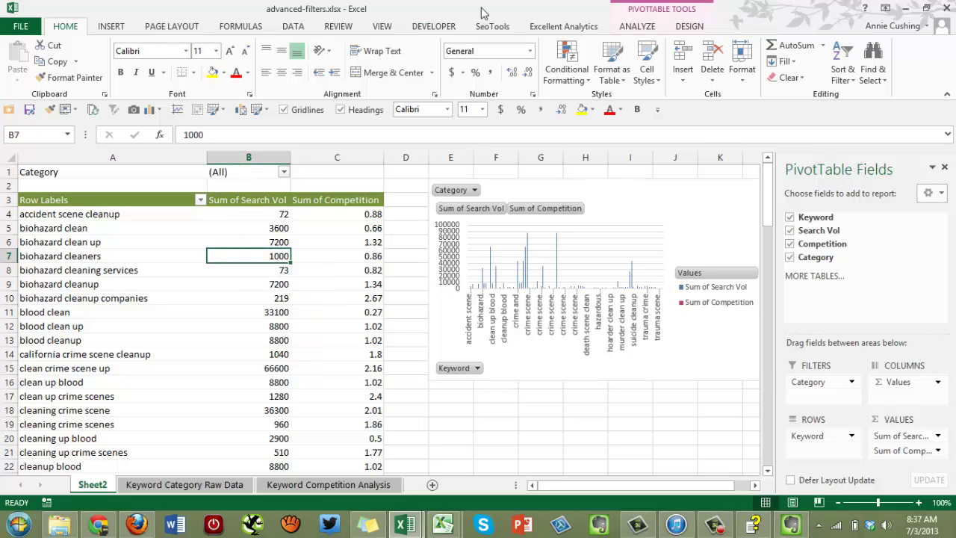
left_click(685, 28)
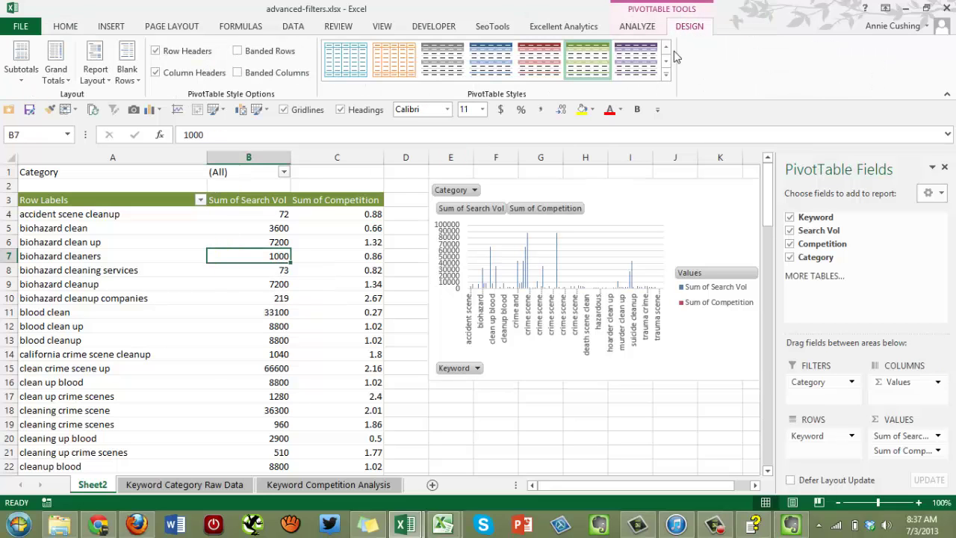
left_click(665, 78)
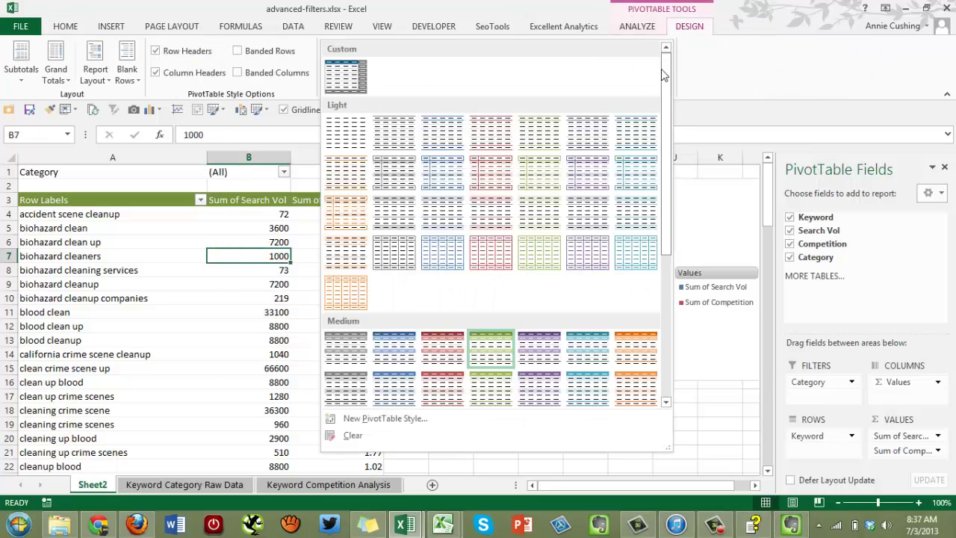
left_click(348, 77)
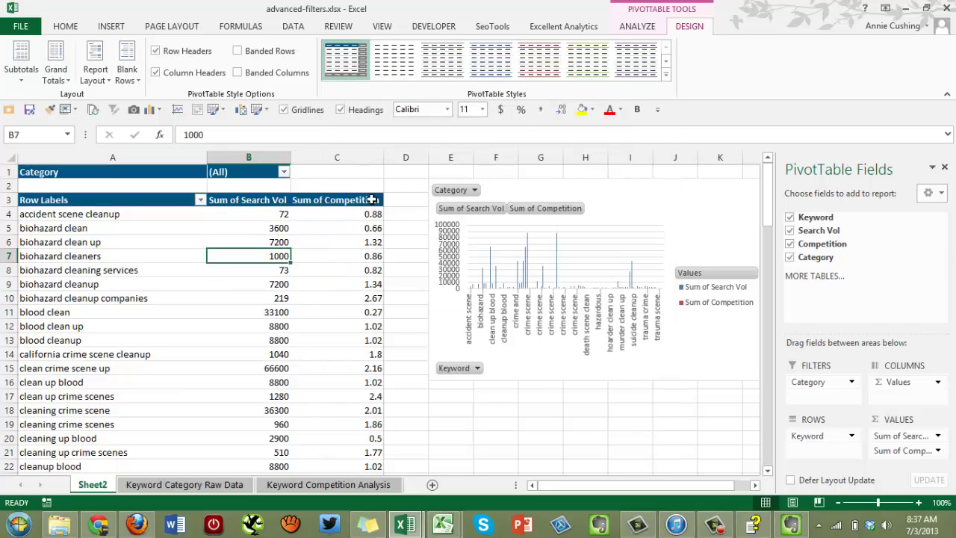
left_click(286, 111)
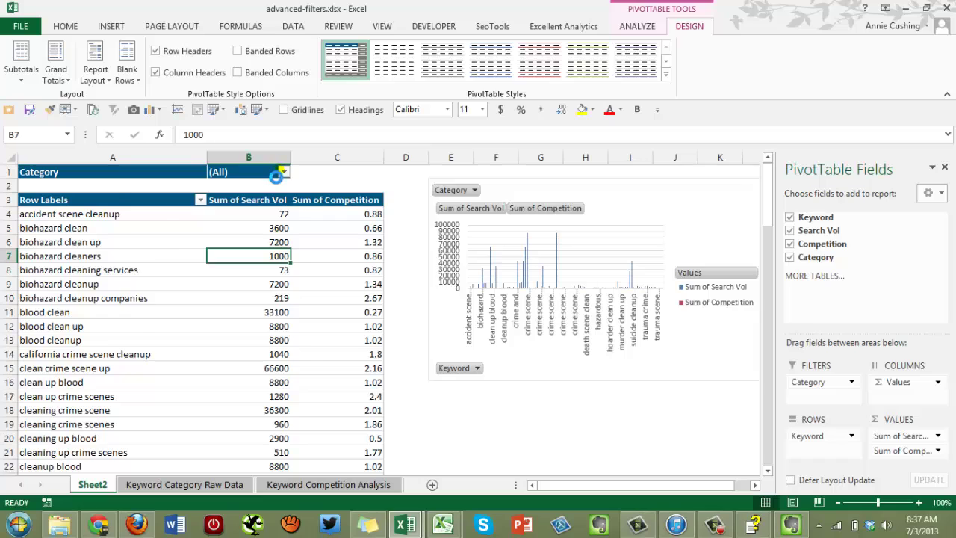
- Filter the PivotTable's Category field to Blood
left_click(283, 172)
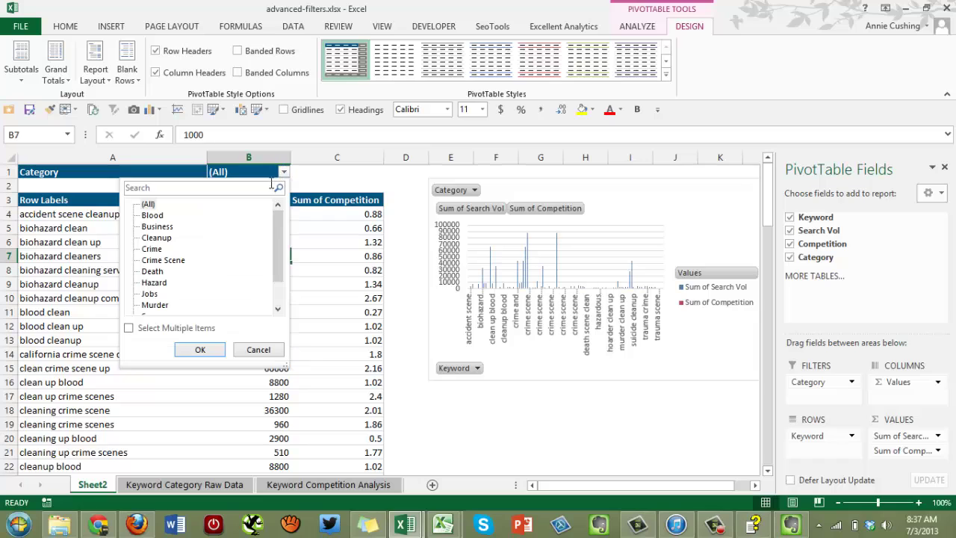
left_click(151, 215)
left_click(200, 350)
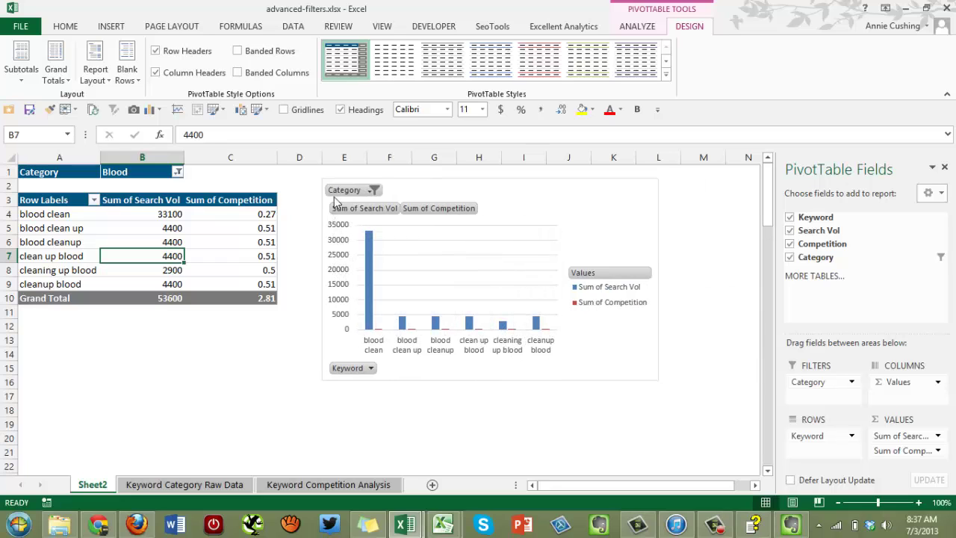
- Widen the PivotChart so that its keyword labels fit on single horizontal lines
left_click(656, 378)
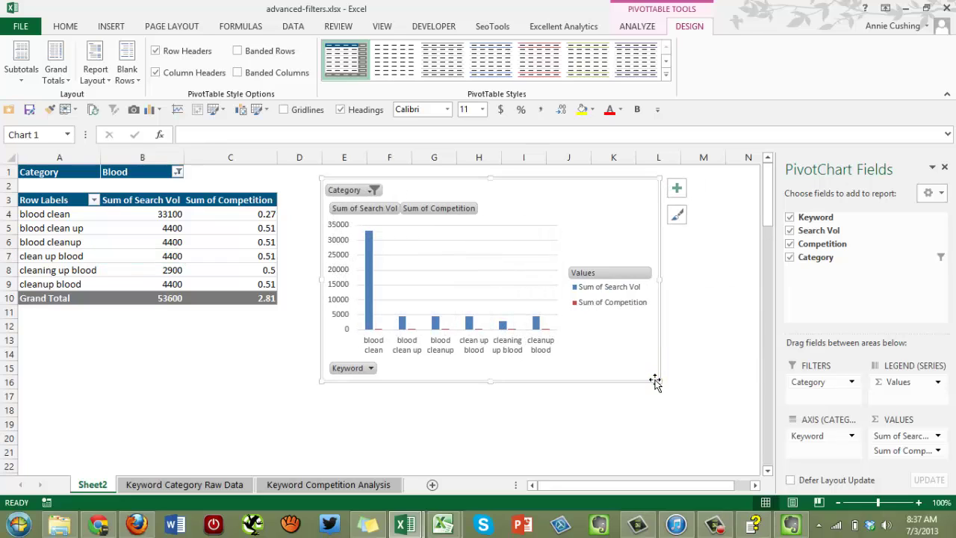
left_click_drag(660, 383, 728, 375)
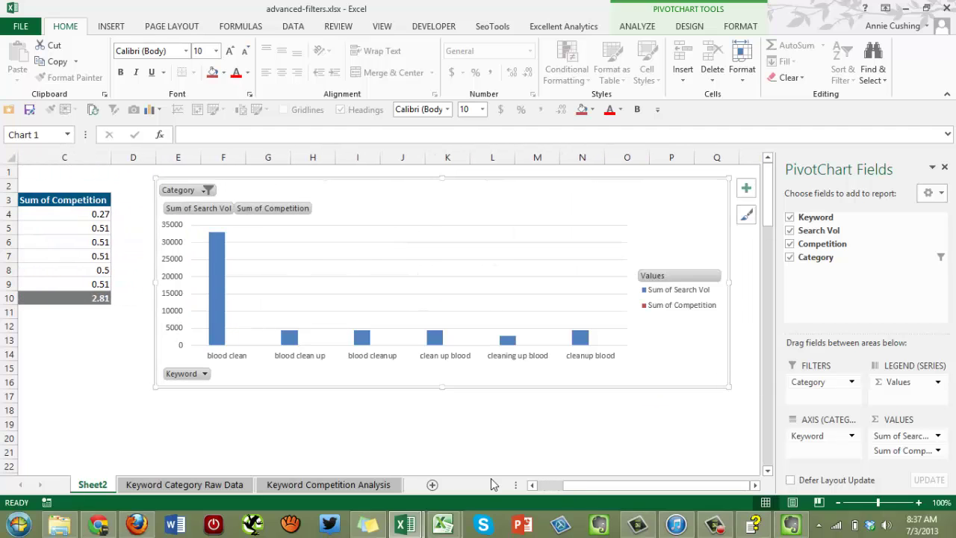
left_click_drag(582, 490, 535, 478)
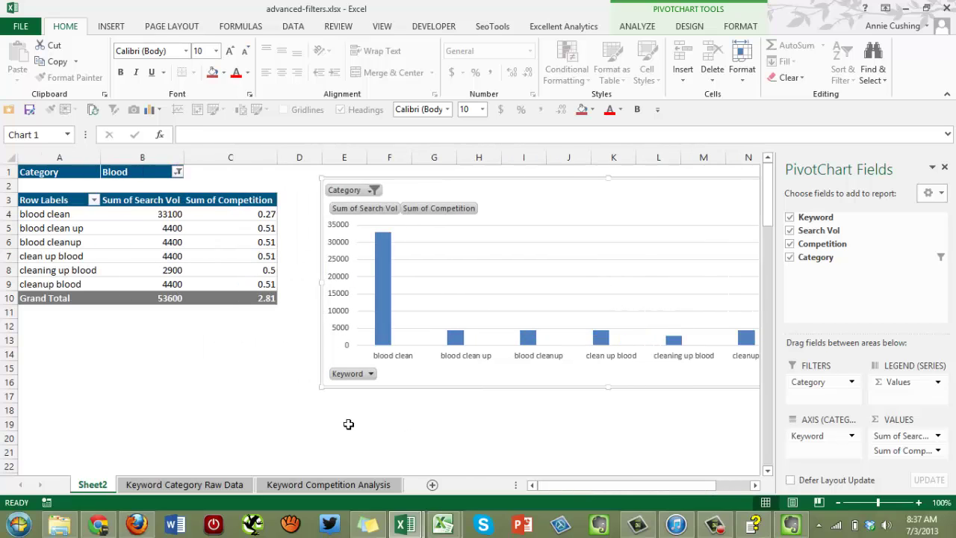
- Reset the PivotTable's Category filter to (All)
left_click(178, 173)
left_click(42, 204)
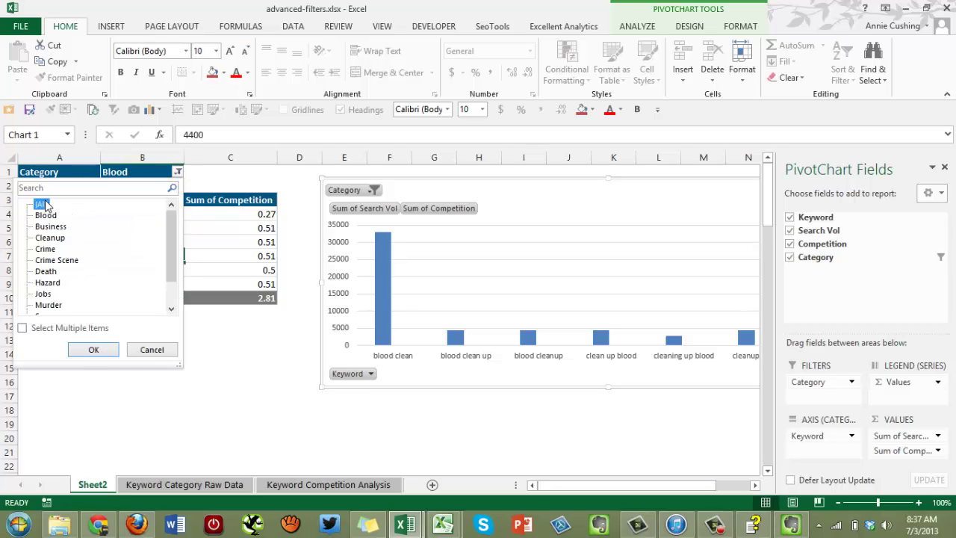
left_click(94, 350)
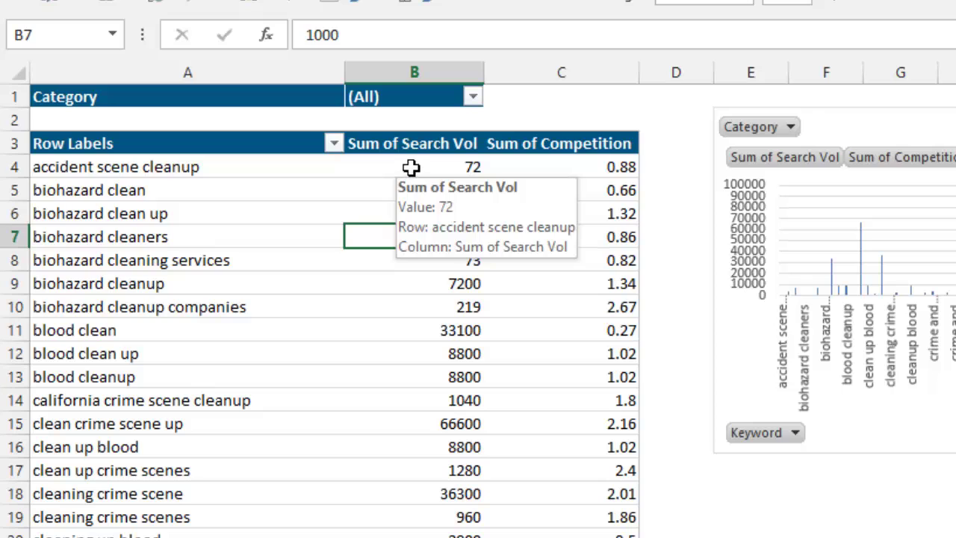
- Sort the PivotTable's keywords by Sum of Search Vol from largest to smallest
left_click(410, 166)
right_click(412, 167)
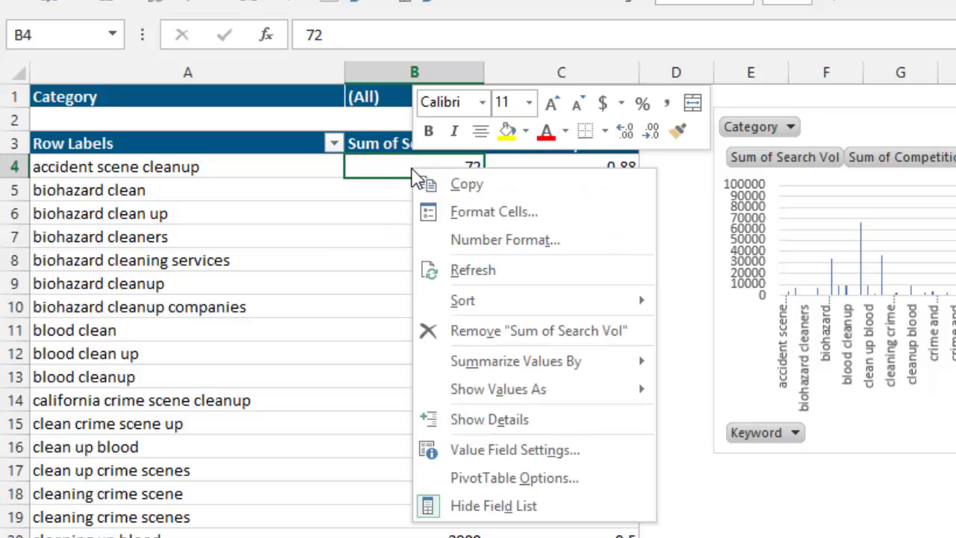
left_click(389, 236)
left_click(412, 231)
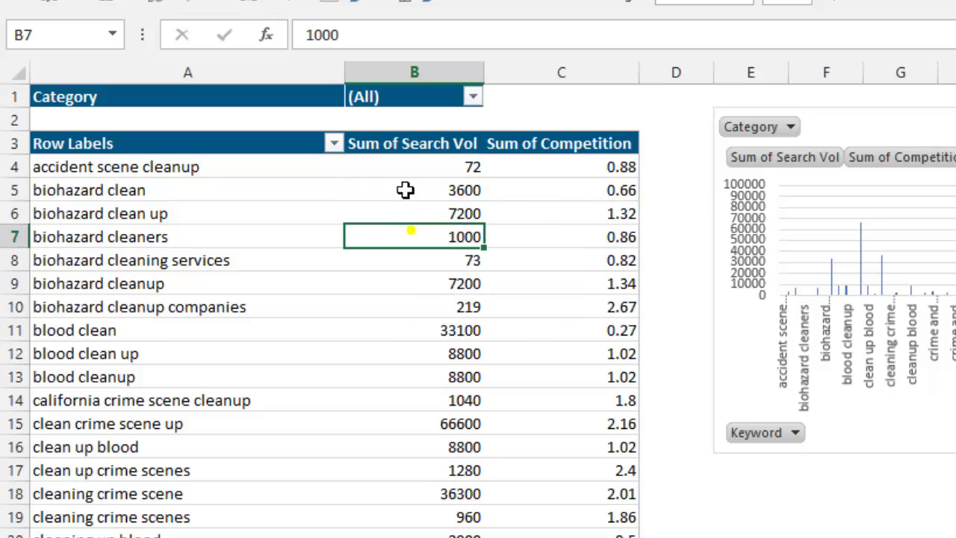
right_click(384, 230)
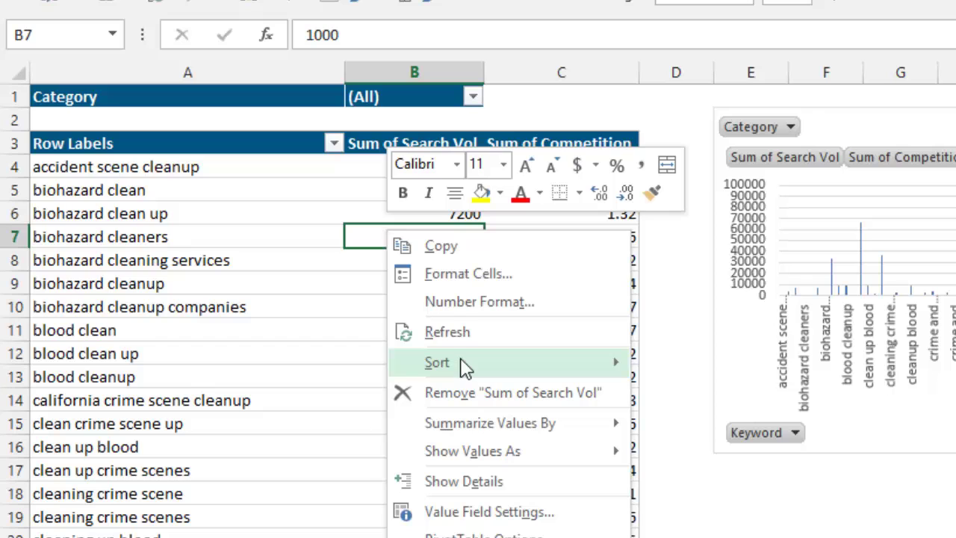
mouse_move(544, 371)
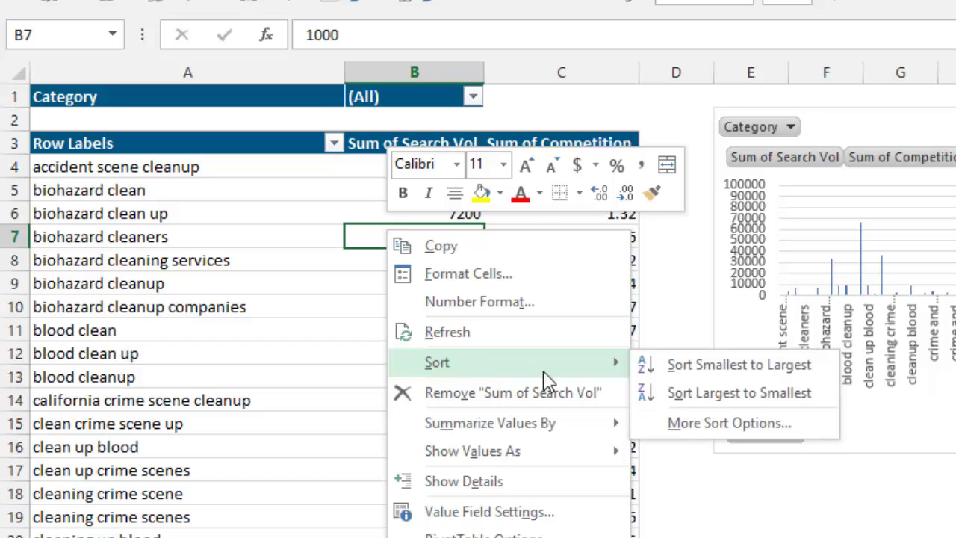
left_click(679, 399)
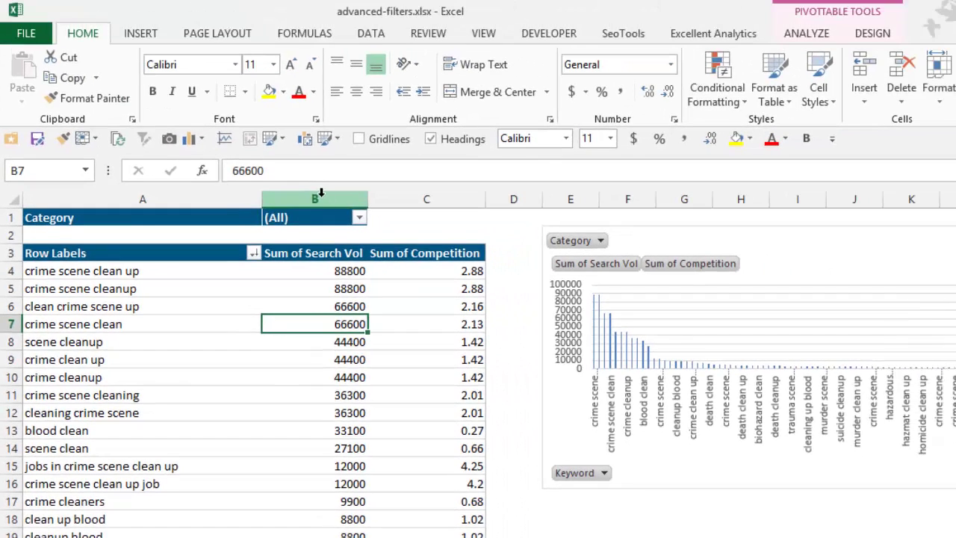
- Format the Sum of Search Vol column in comma style with no decimal places
left_click(319, 193)
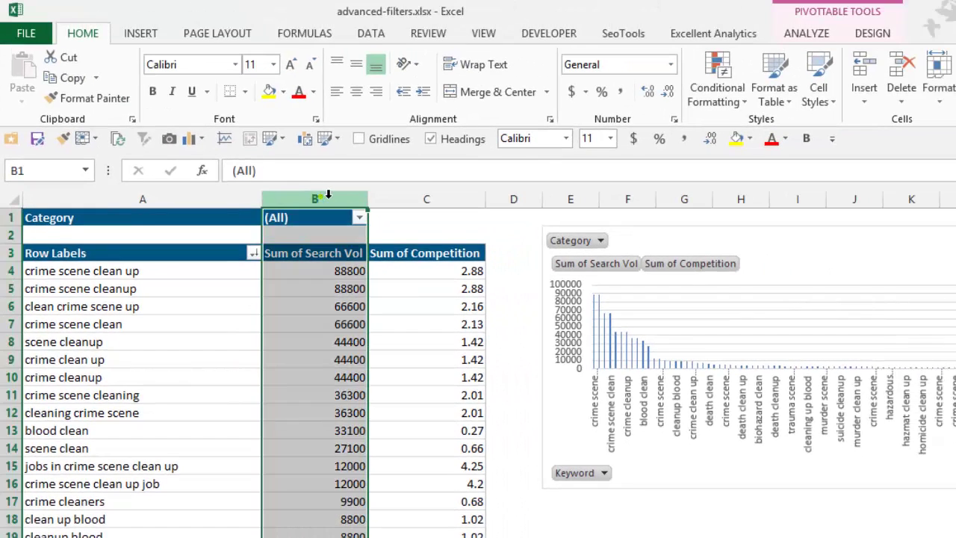
left_click(622, 91)
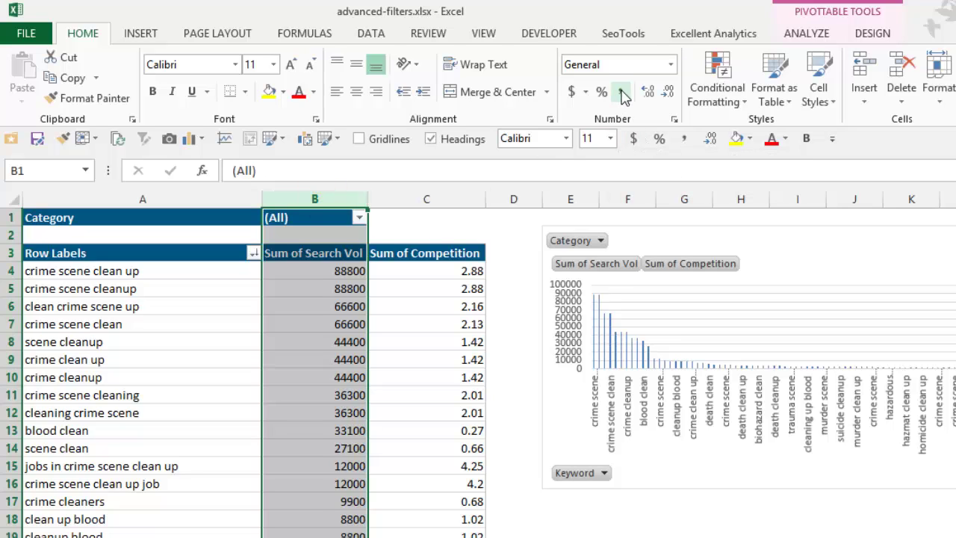
double_click(665, 95)
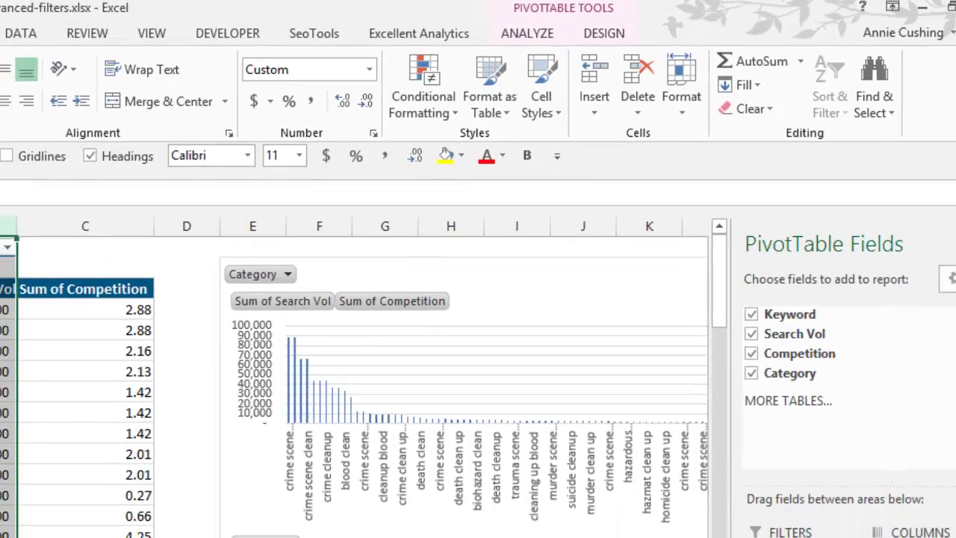
- Edit the Sum of Search Vol column's custom number format to _(* #,##0_);_(* (#,##0);_(* 0_);_(@_) so zeros display as 0 instead of a dash
key("ctrl+1")
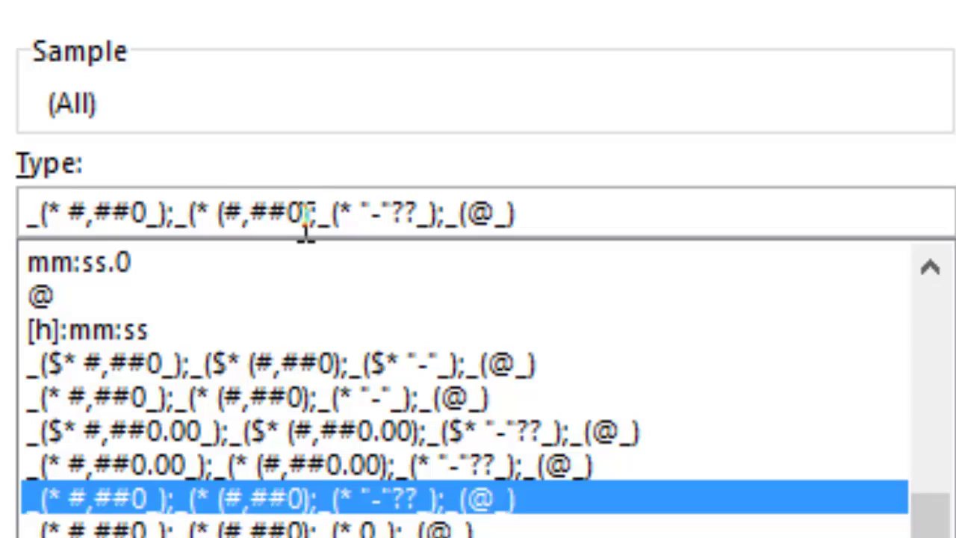
left_click(433, 211)
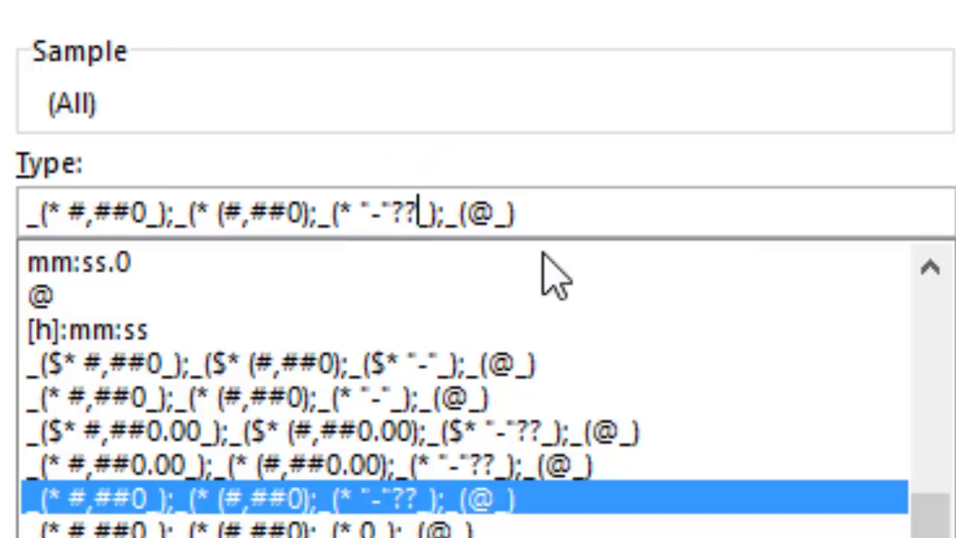
key("BackSpace")
key("BackSpace")
key("BackSpace")
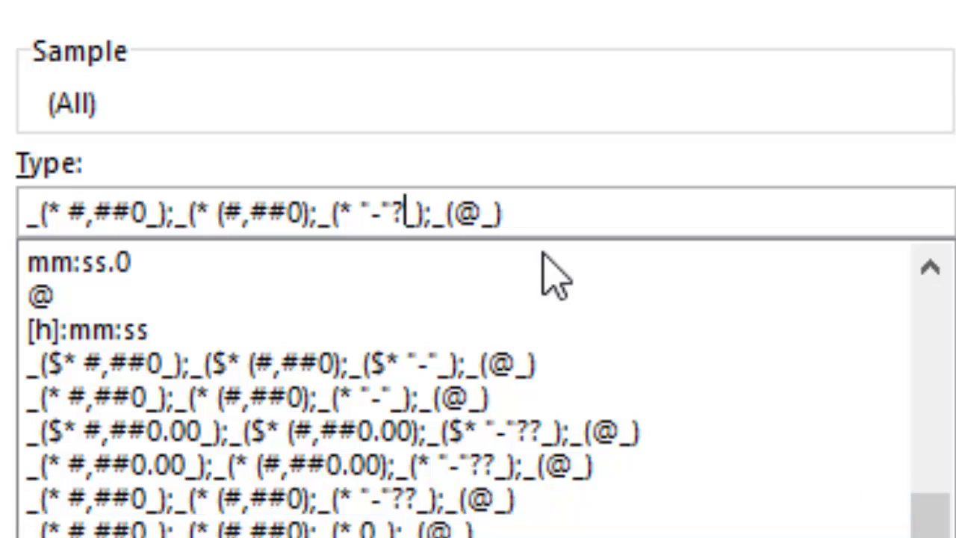
key("BackSpace")
key("BackSpace")
type("0")
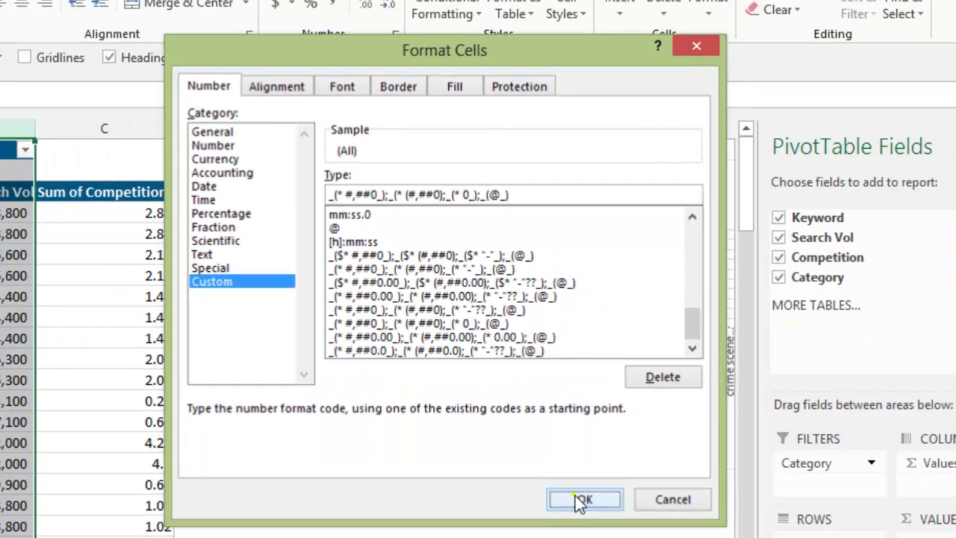
left_click(577, 499)
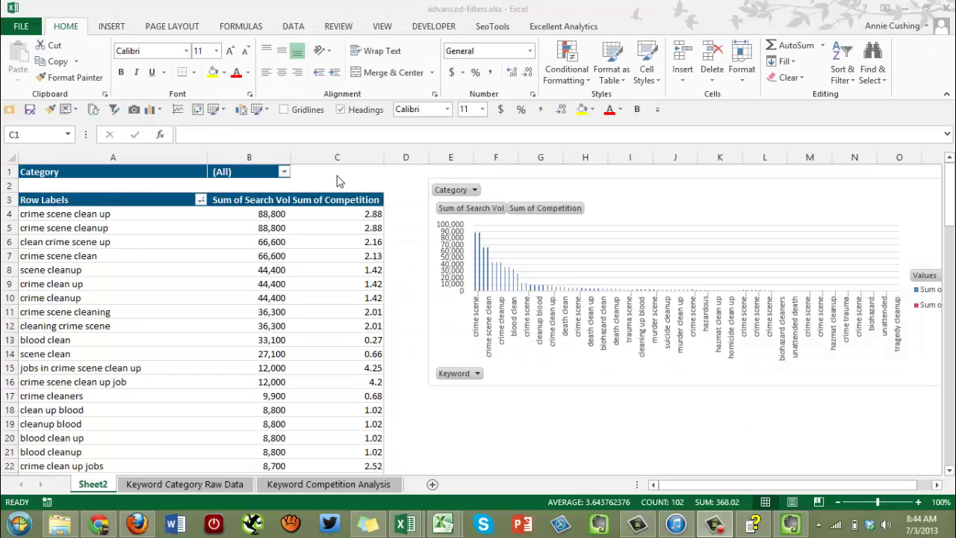
- Format the Sum of Competition column as a percentage
left_click(327, 153)
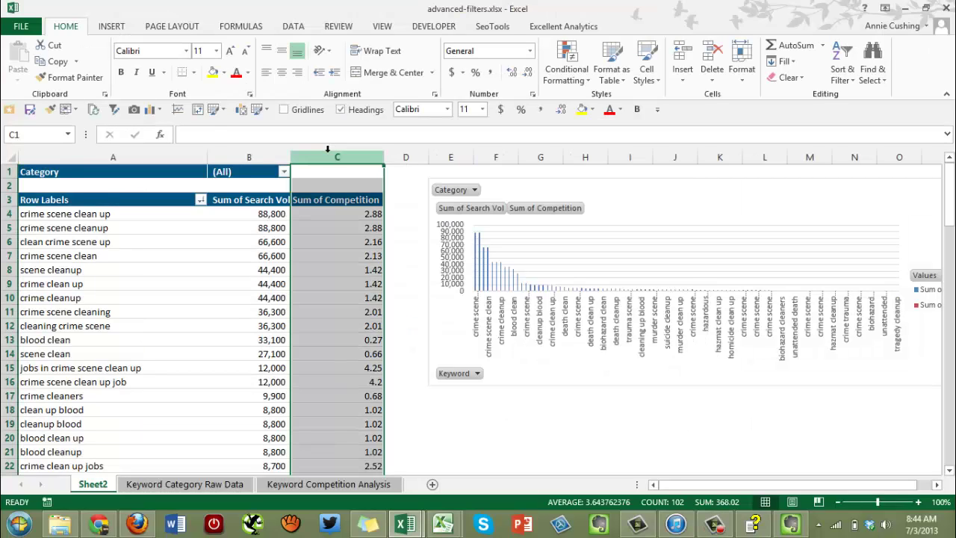
left_click(520, 109)
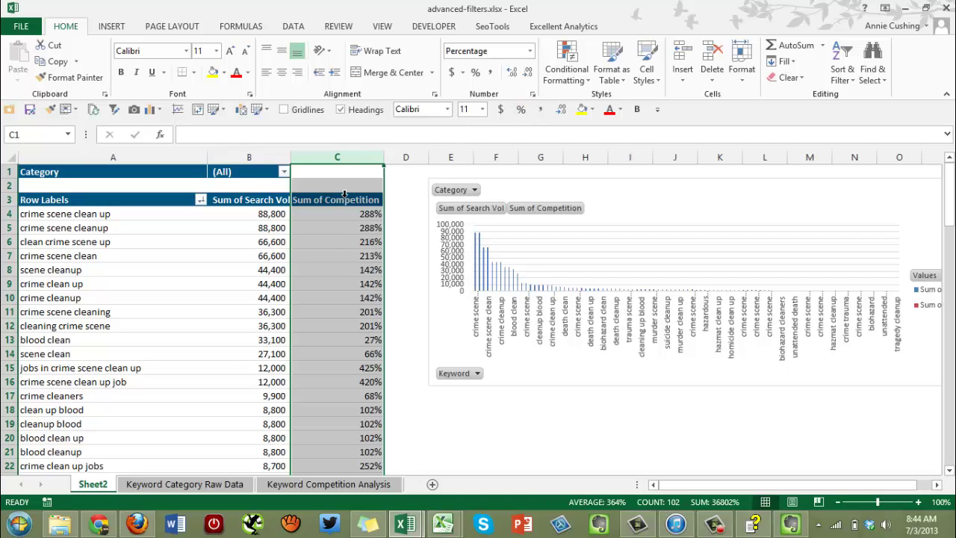
left_click(285, 172)
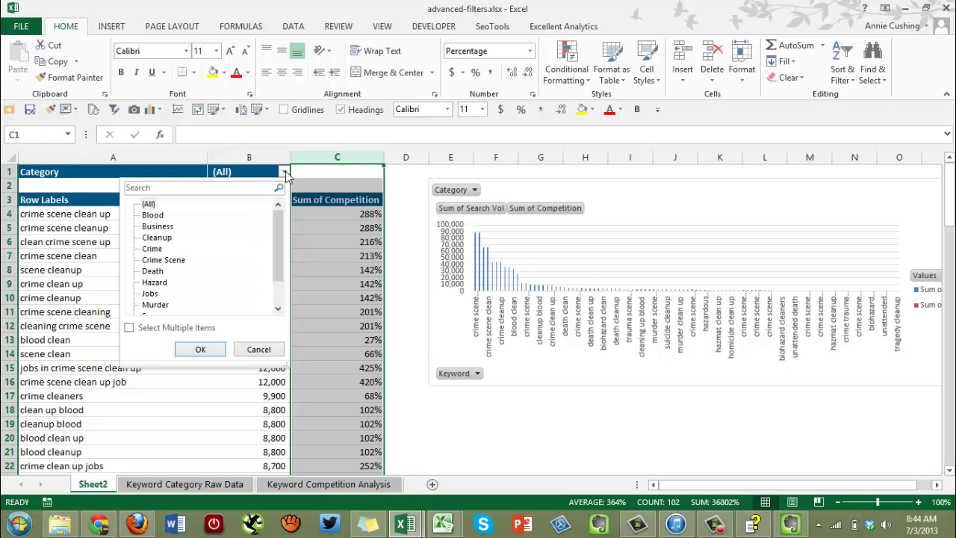
key("Escape")
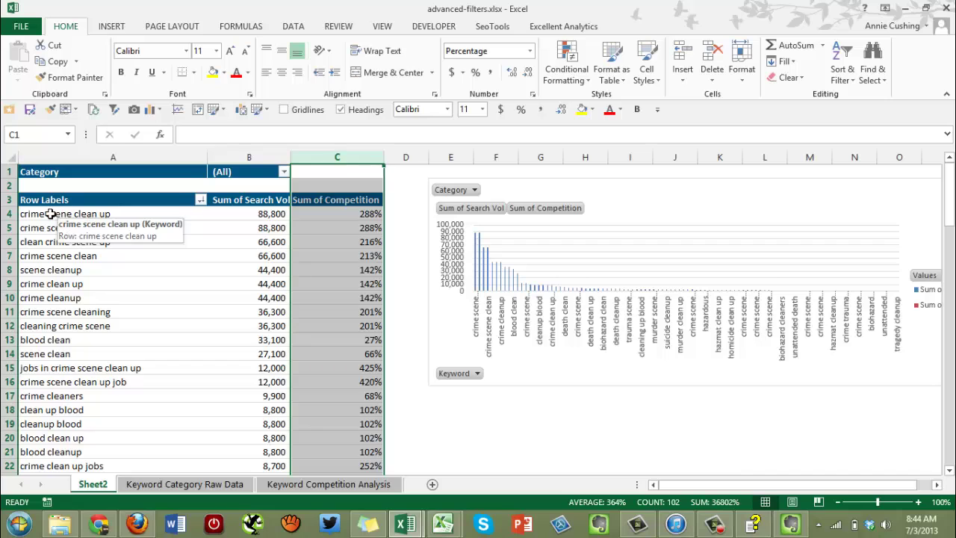
- Move the PivotChart slightly closer to the PivotTable
left_click(82, 215)
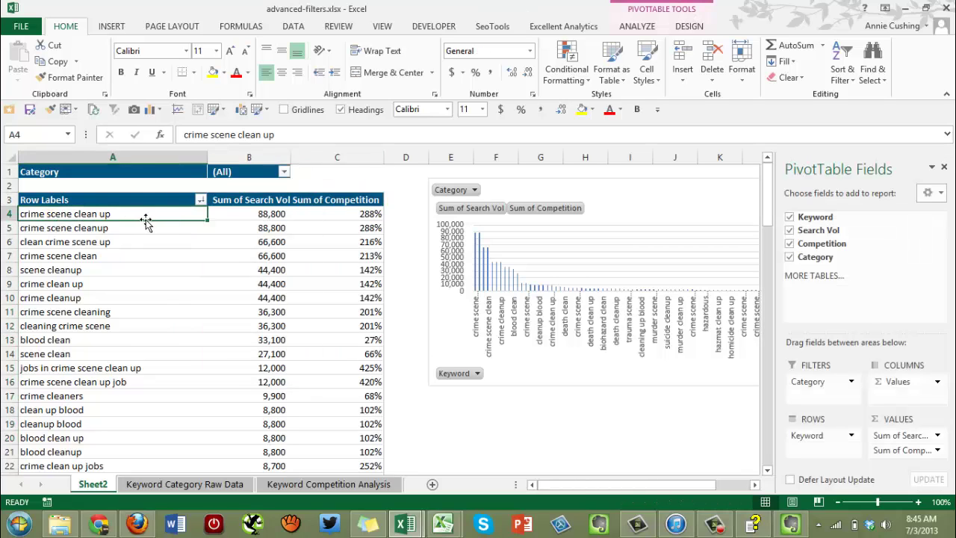
left_click(295, 317)
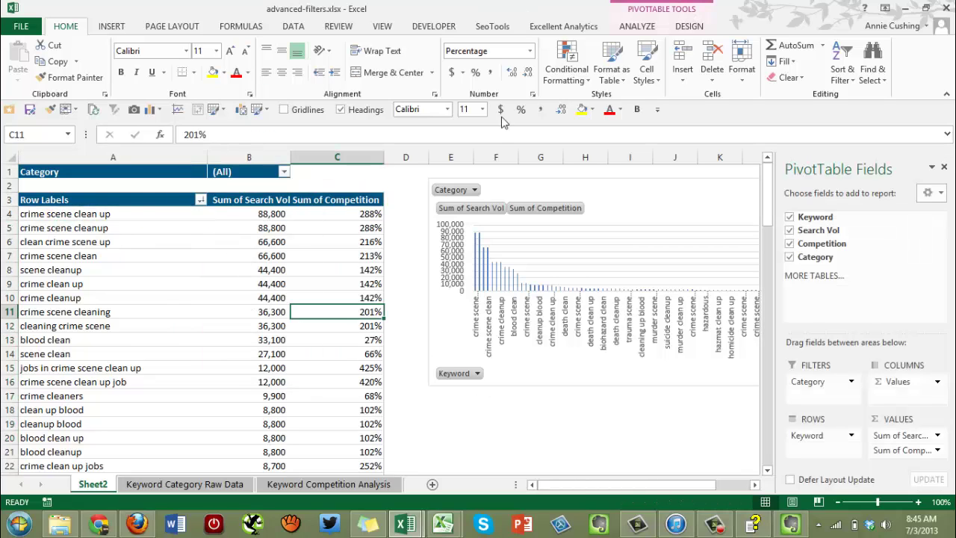
left_click_drag(508, 181, 485, 187)
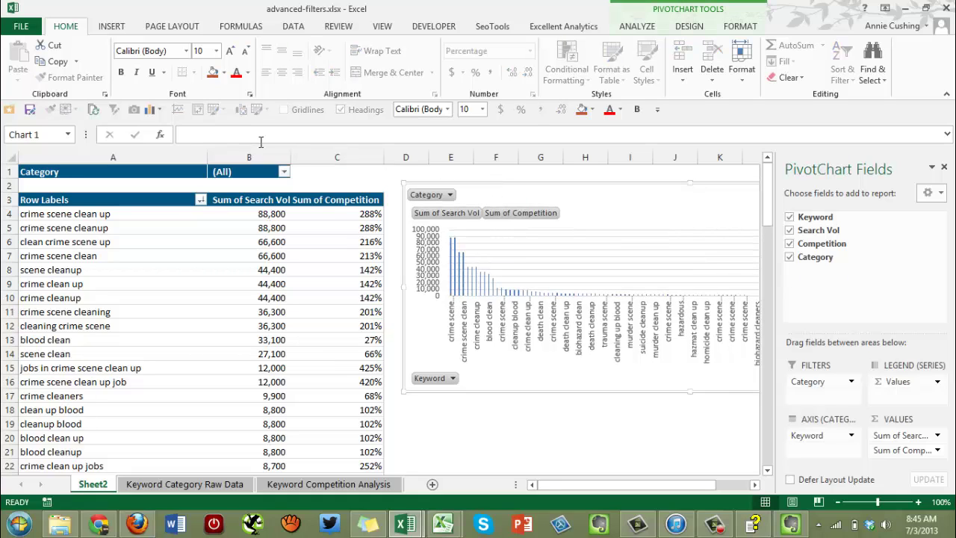
- Filter the PivotTable and its chart to the Blood category
left_click(284, 172)
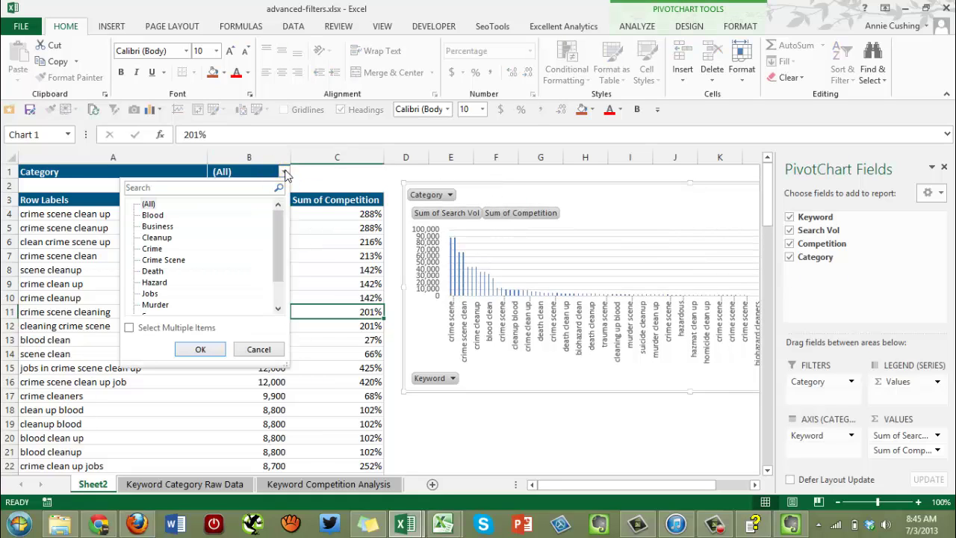
left_click(153, 215)
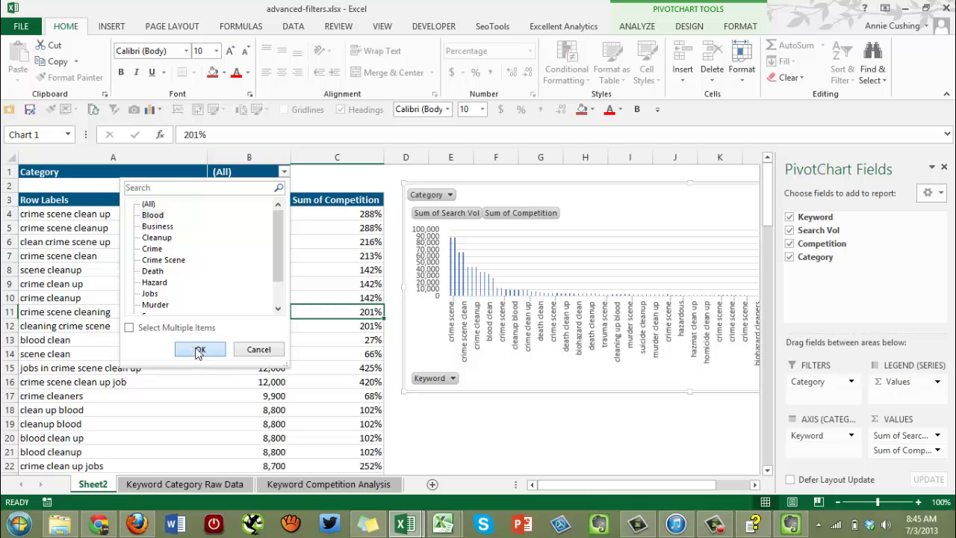
left_click(199, 349)
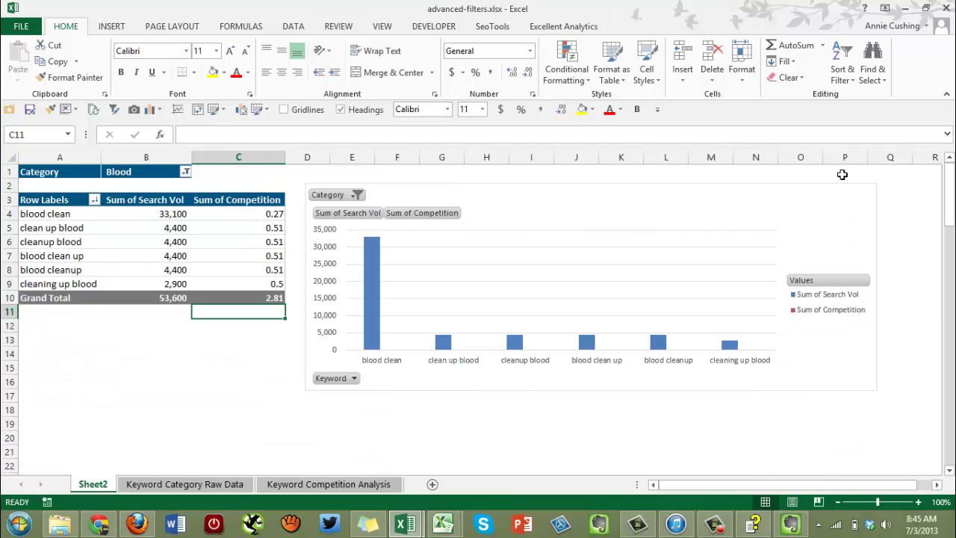
- Change the PivotChart to a combo chart with Sum of Search Vol as clustered columns and Sum of Competition as a line on the secondary axis
left_click(821, 293)
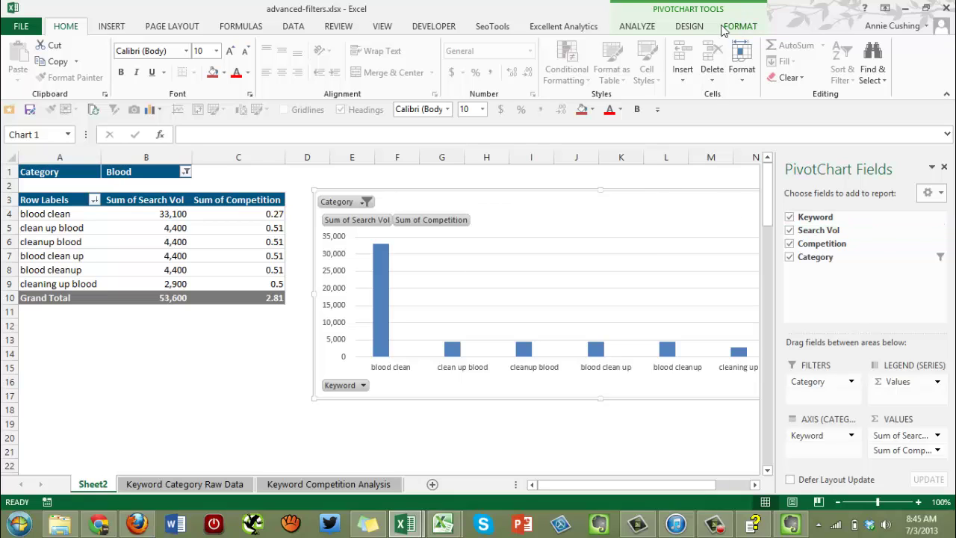
left_click(685, 28)
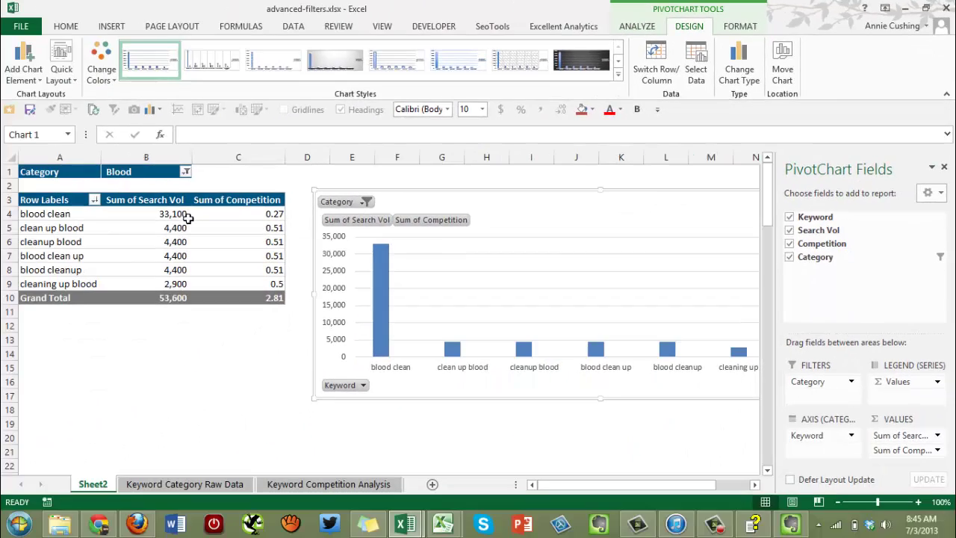
left_click(188, 216)
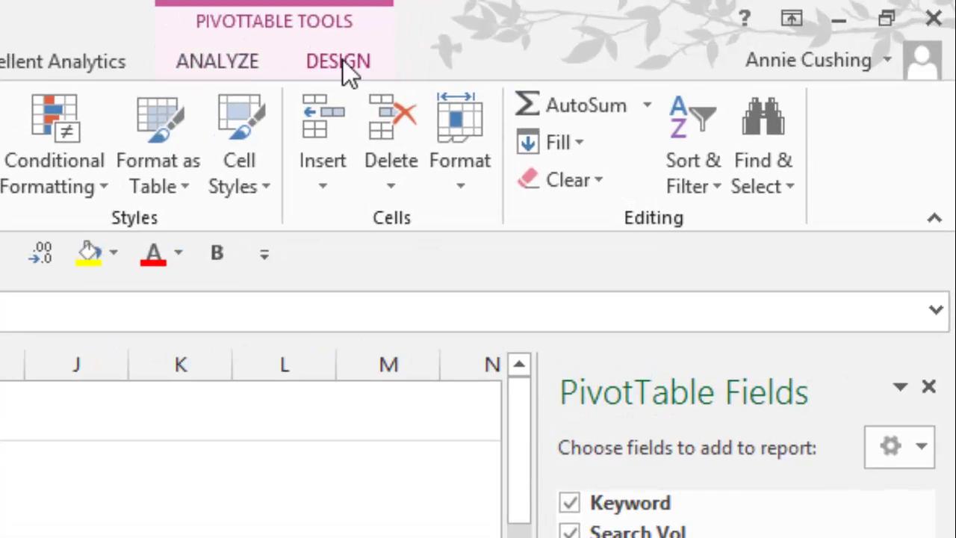
key("alt+F1")
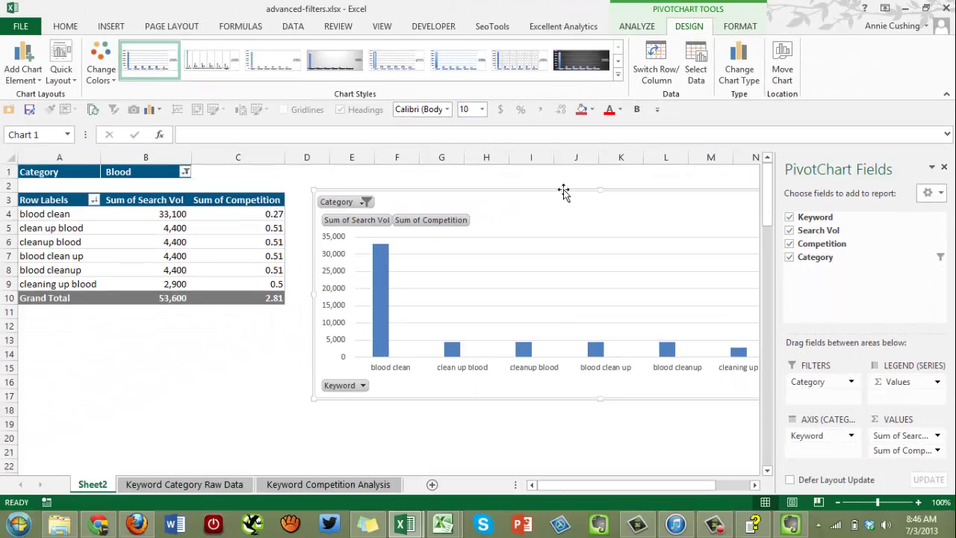
left_click(745, 50)
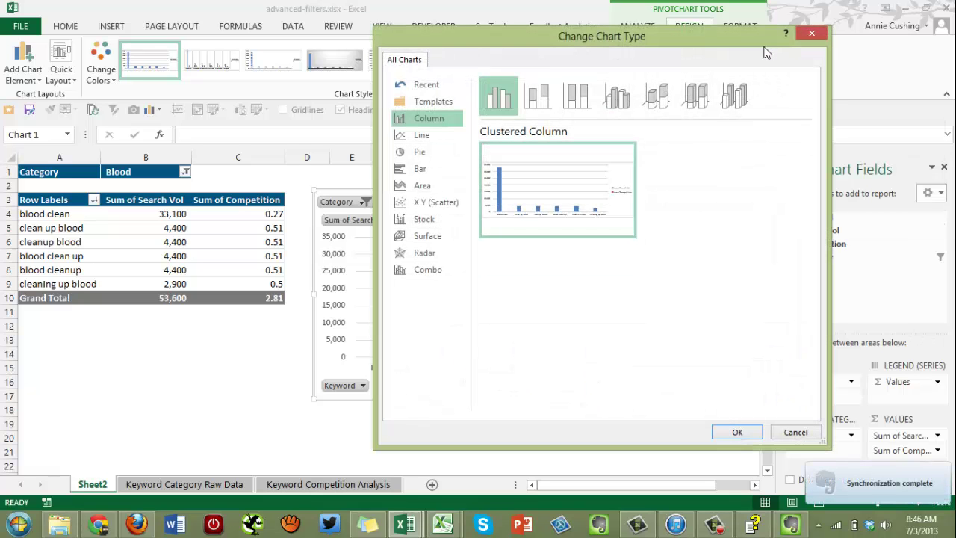
left_click_drag(725, 33, 655, 35)
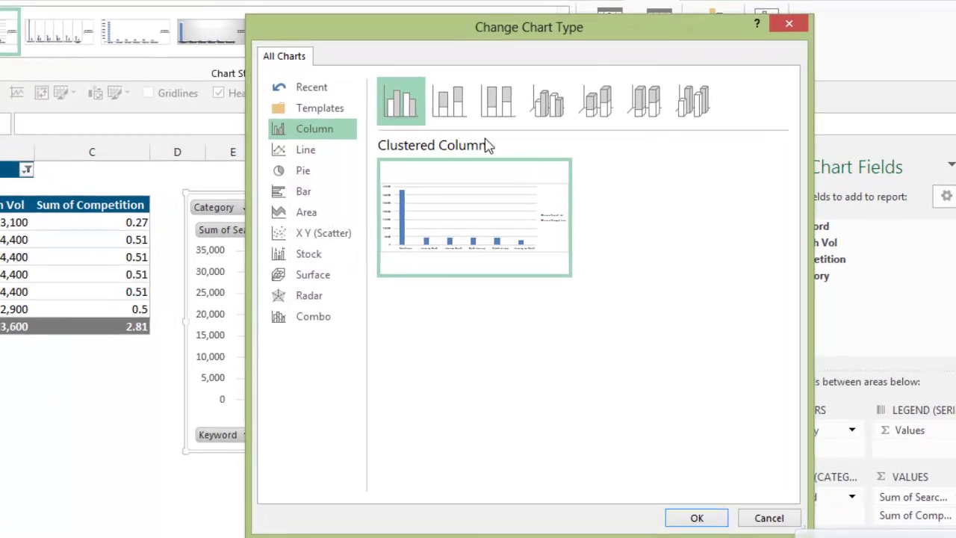
left_click(310, 317)
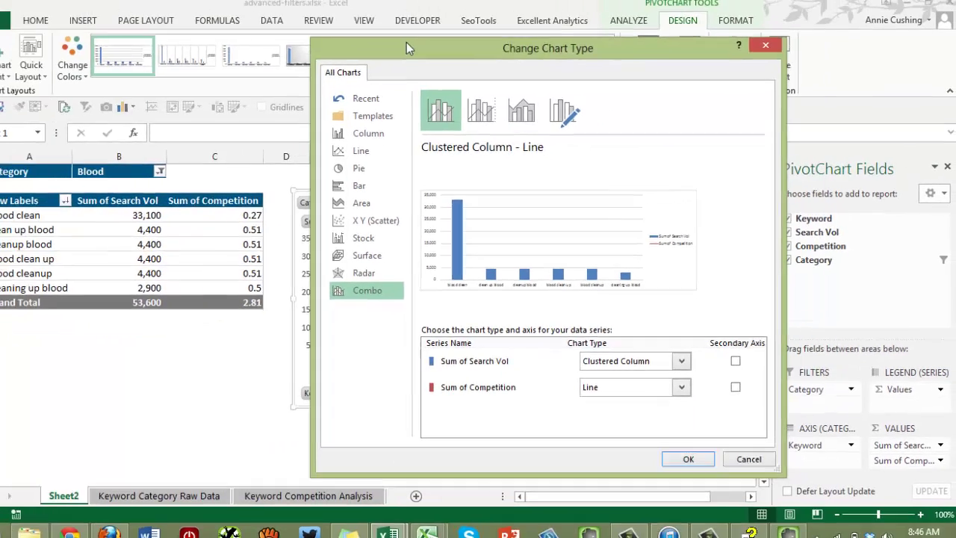
left_click_drag(477, 27, 155, 51)
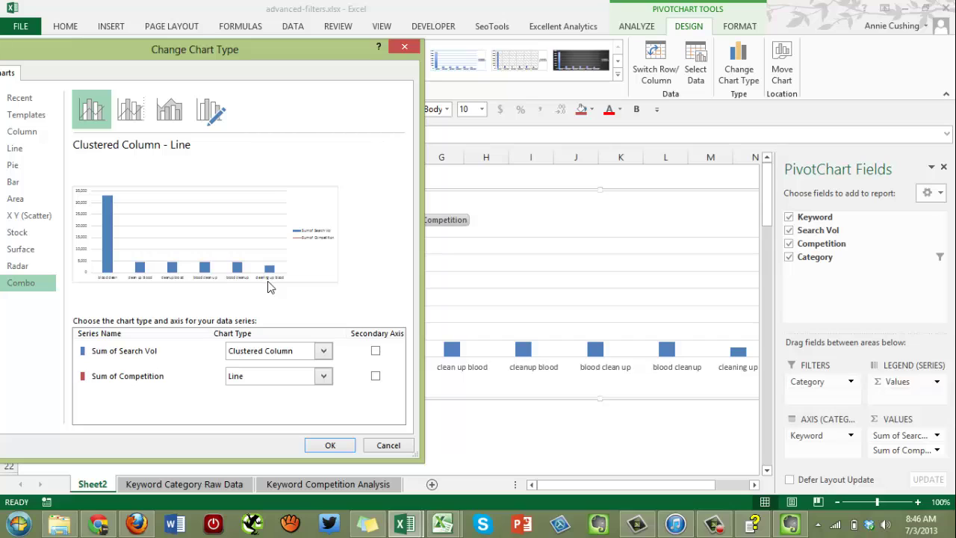
left_click(376, 376)
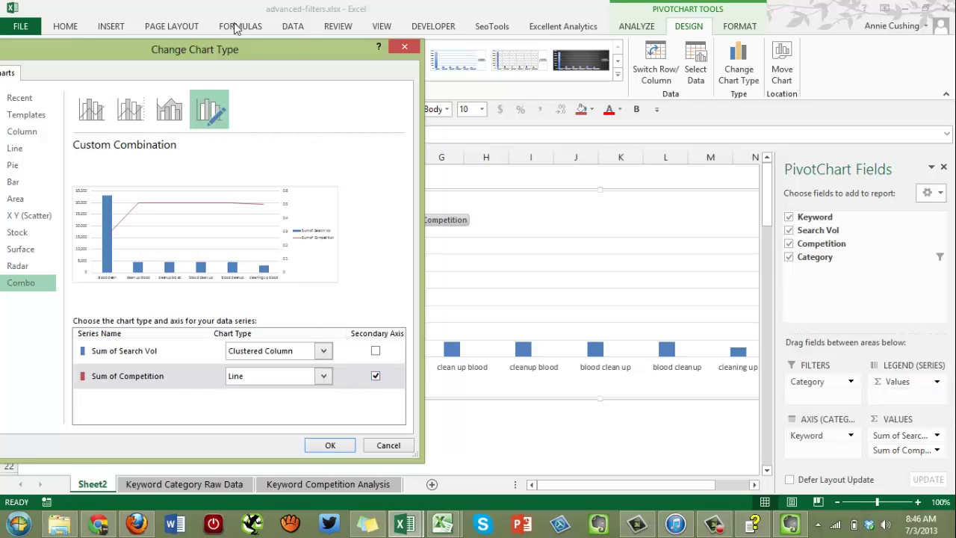
left_click_drag(284, 46, 475, 47)
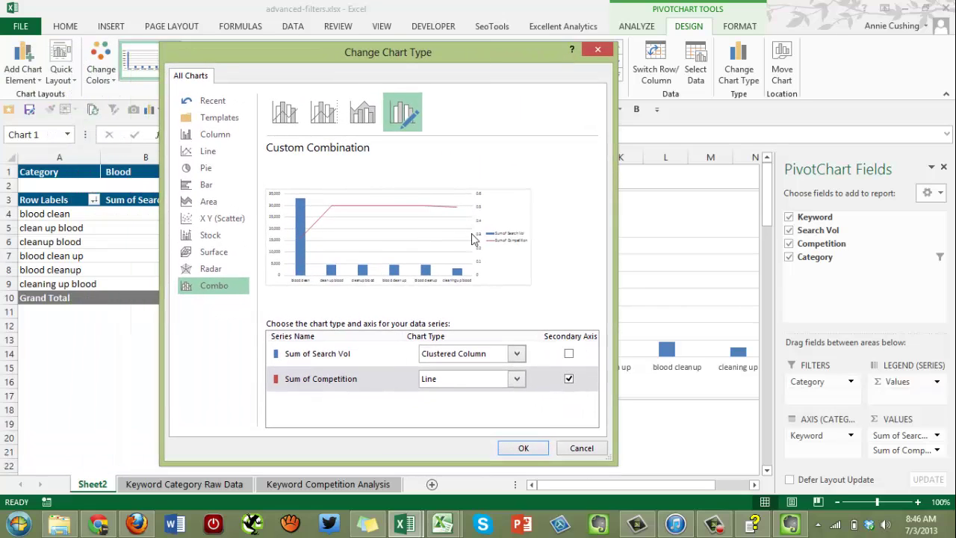
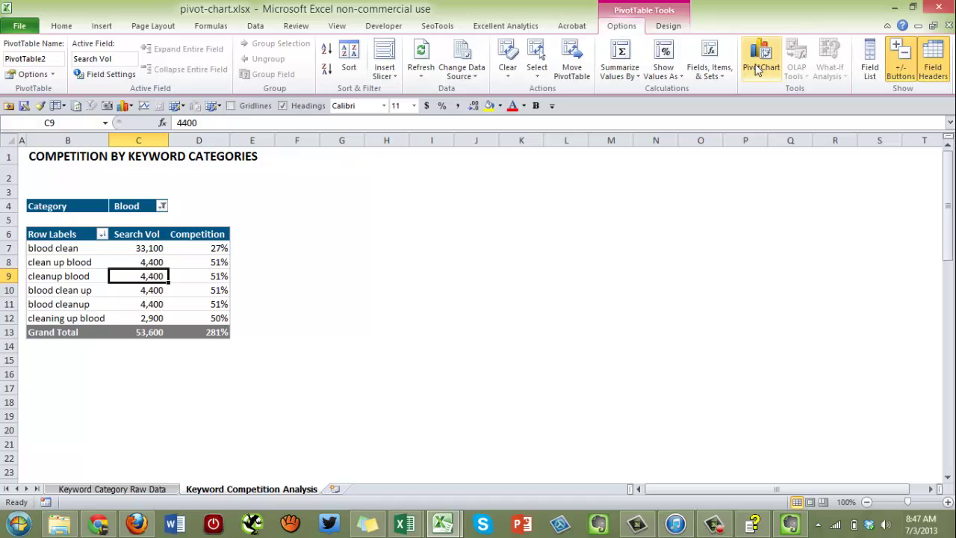
- In pivot-chart.xlsx, insert a clustered column PivotChart beside the PivotTable and enlarge it to about 6.62 by 3.82 inches
left_click(756, 66)
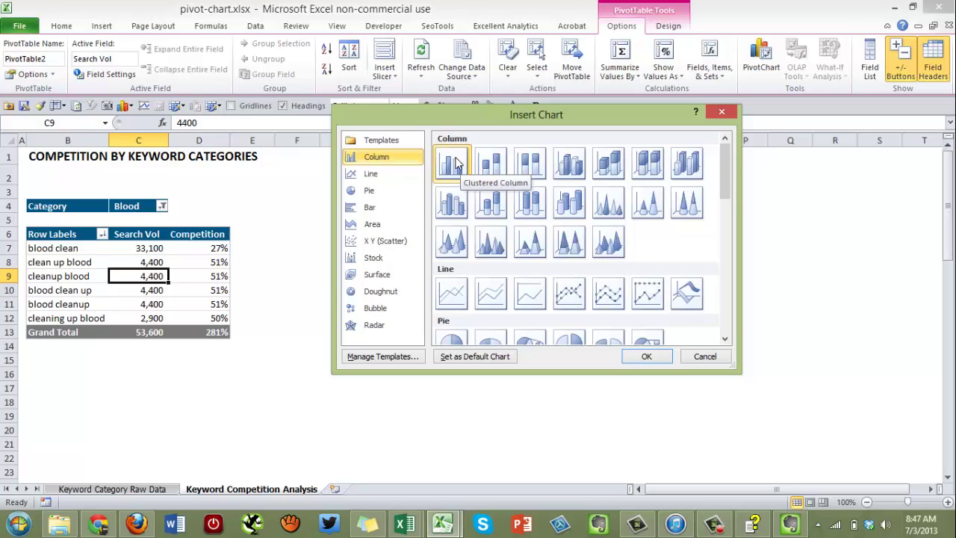
left_click(640, 357)
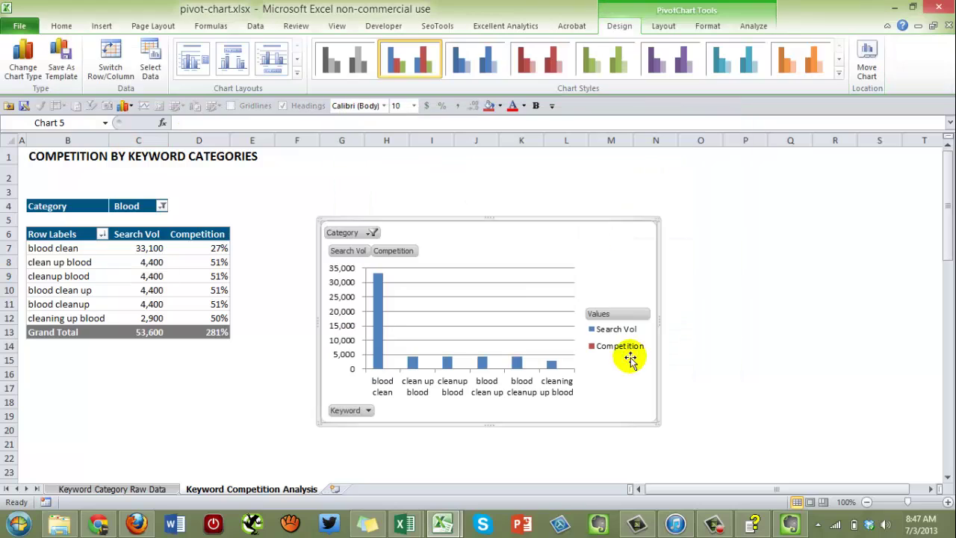
left_click_drag(525, 212, 497, 174)
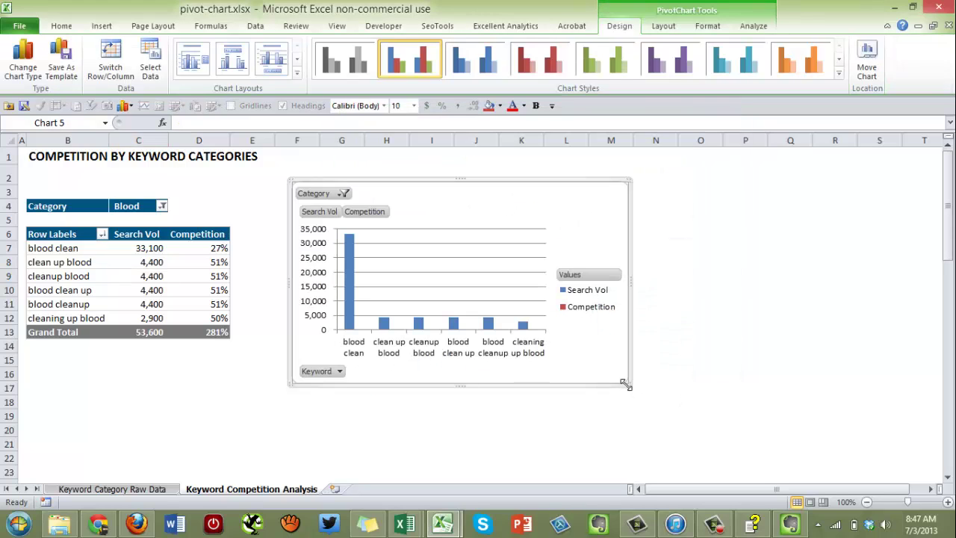
left_click_drag(627, 385, 736, 439)
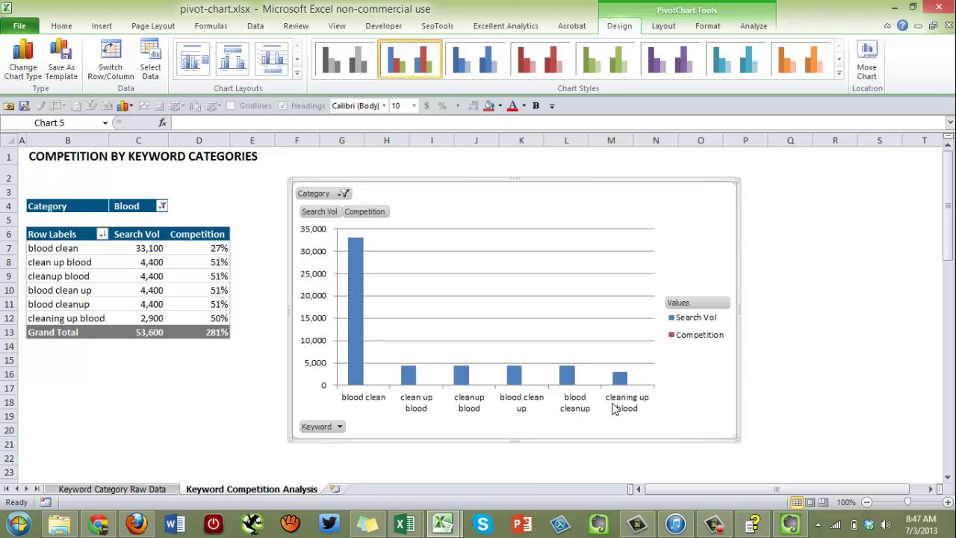
- Plot the chart's Competition series on the secondary axis
left_click(708, 27)
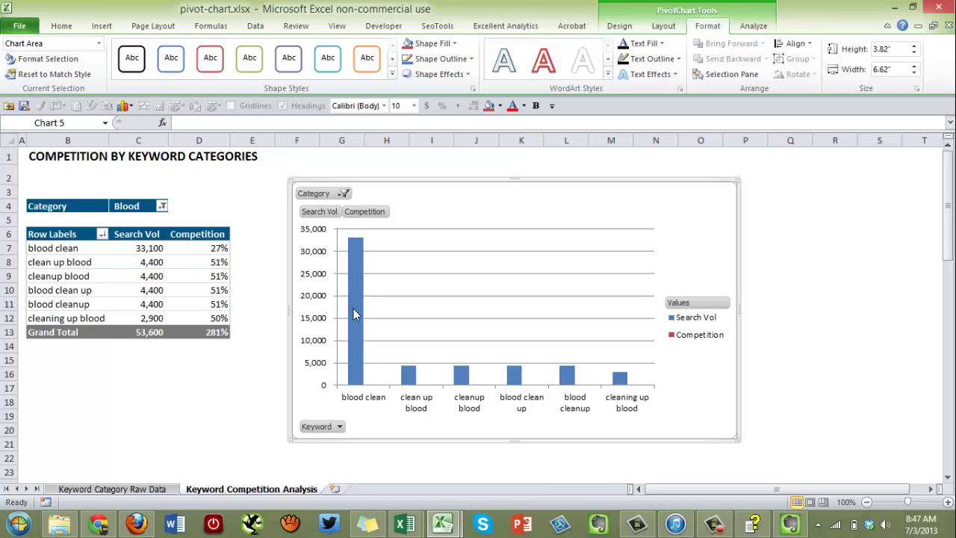
mouse_move(354, 309)
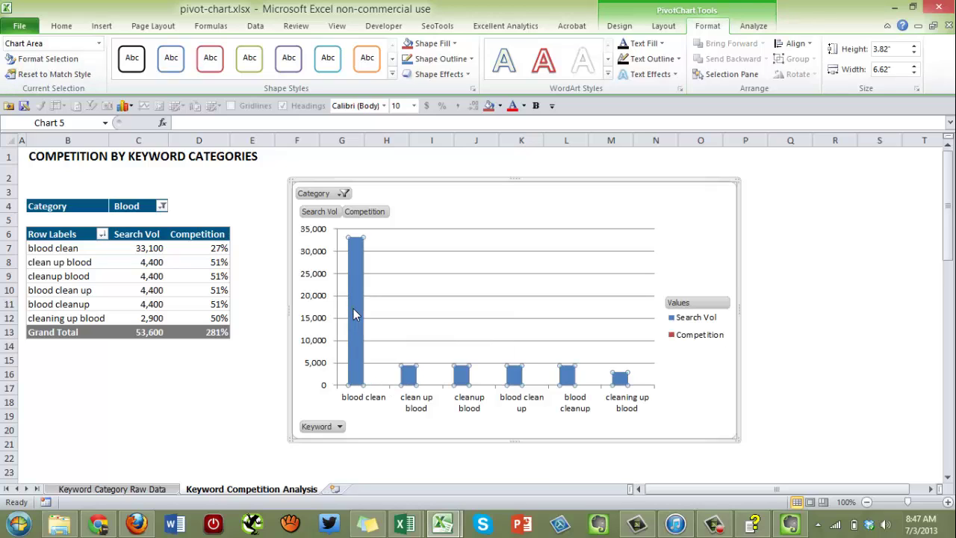
left_click(356, 313)
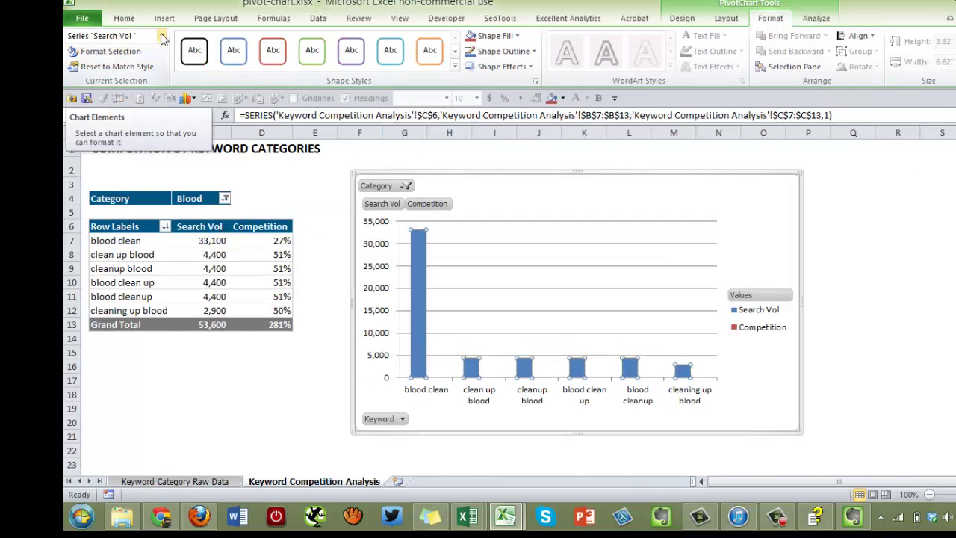
left_click(161, 36)
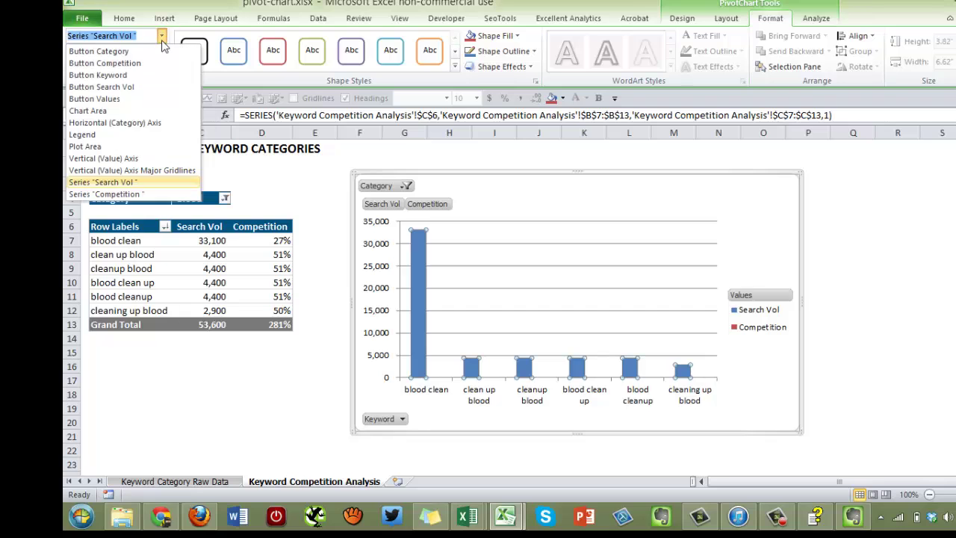
left_click(131, 194)
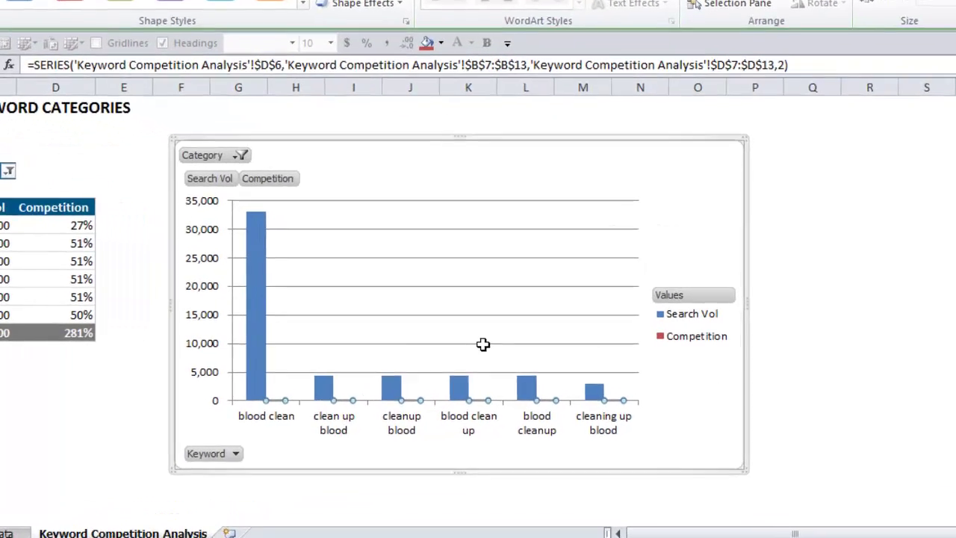
key("ctrl+1")
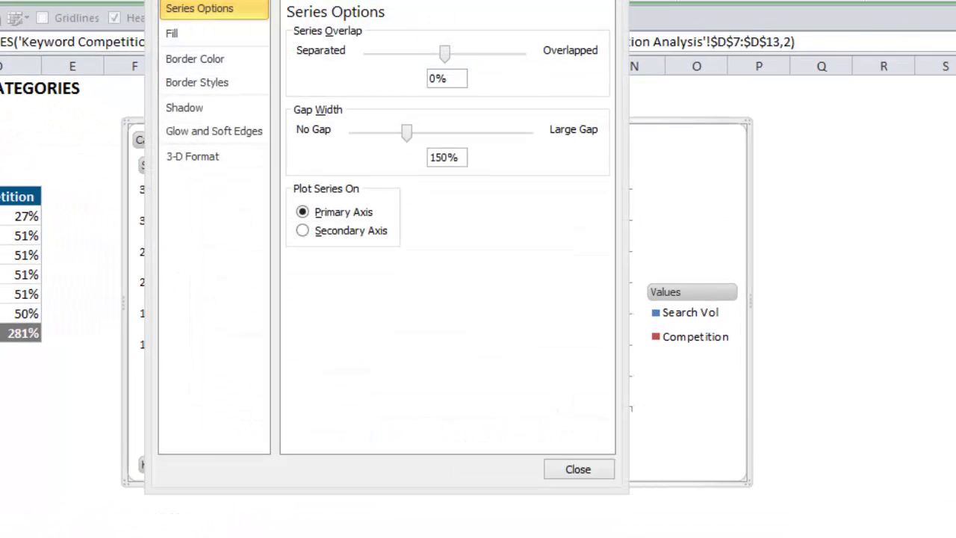
left_click_drag(441, 4, 631, 22)
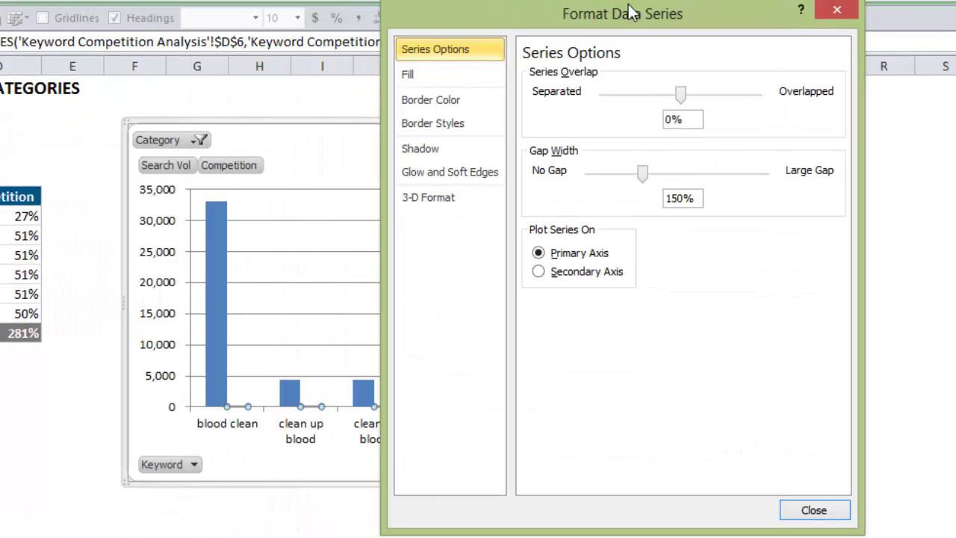
left_click(537, 272)
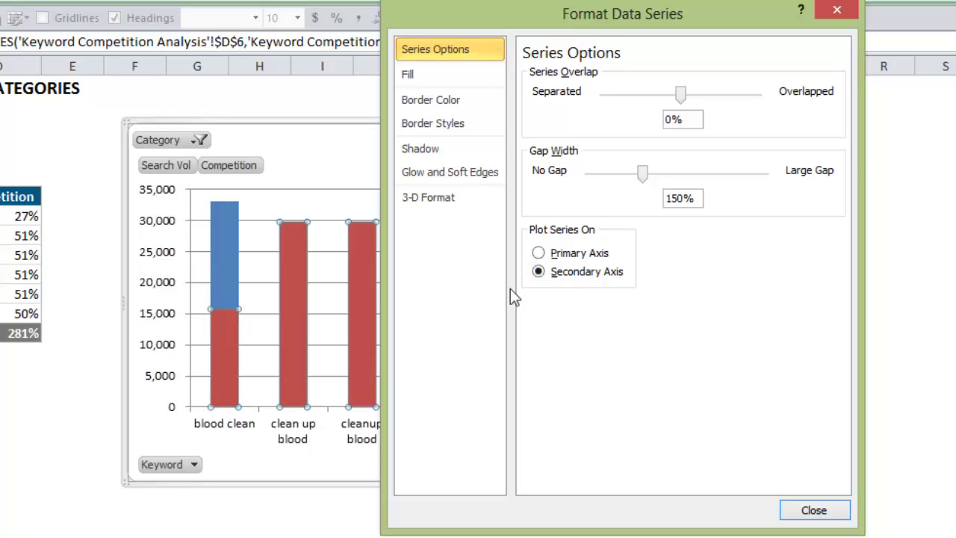
left_click(808, 513)
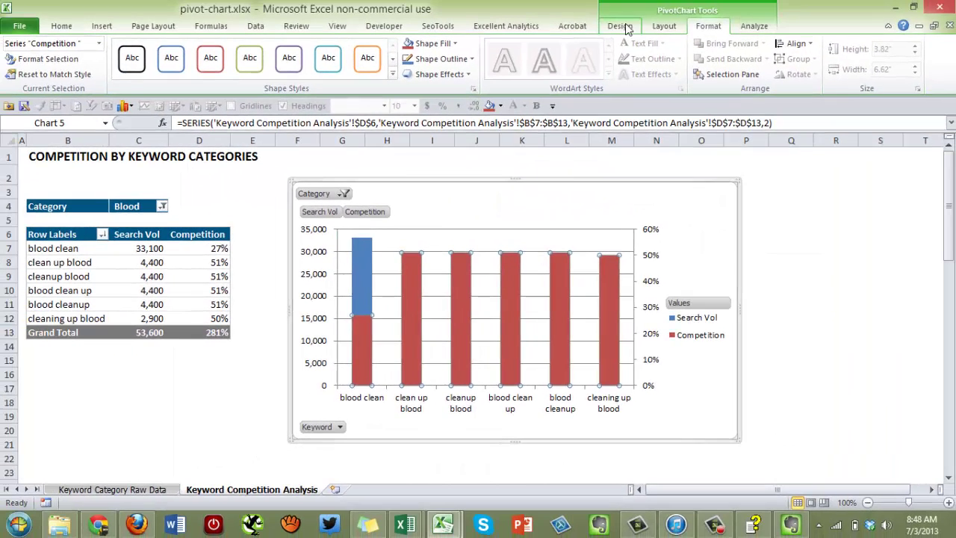
- Change the chart type of the Competition series to a basic line
left_click(619, 26)
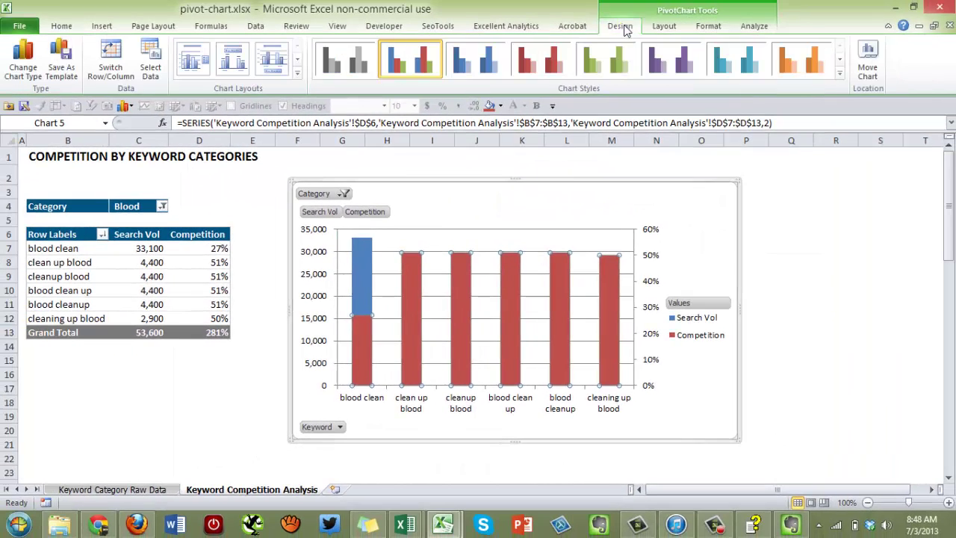
left_click(26, 70)
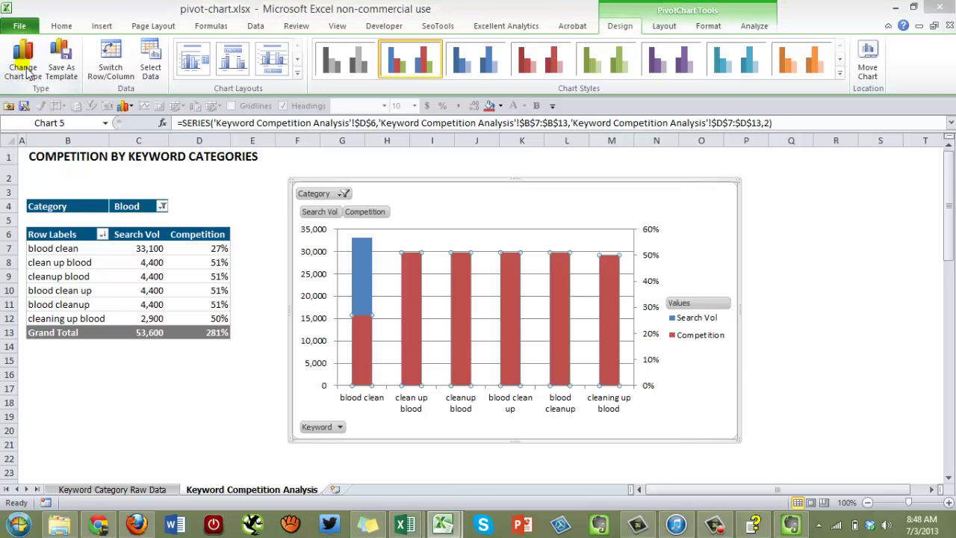
left_click(452, 292)
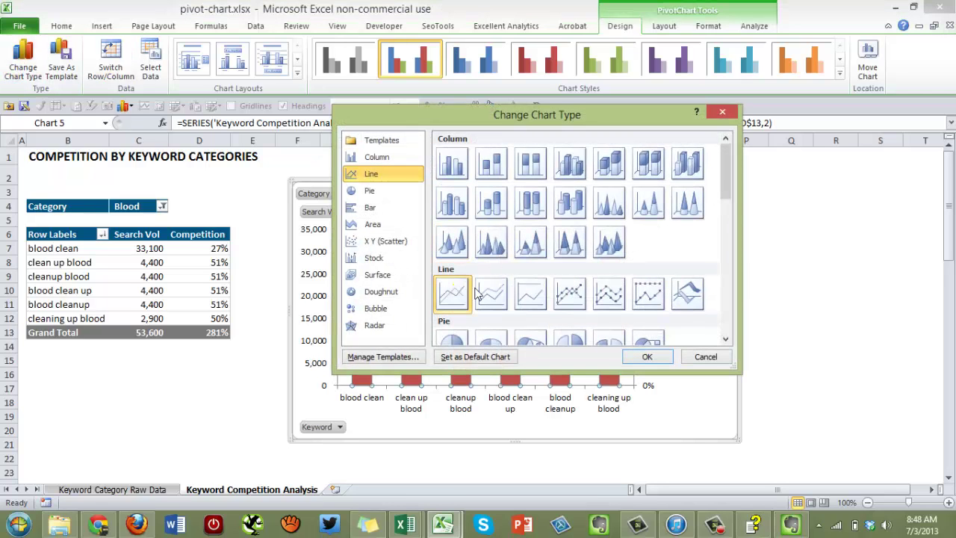
left_click(646, 357)
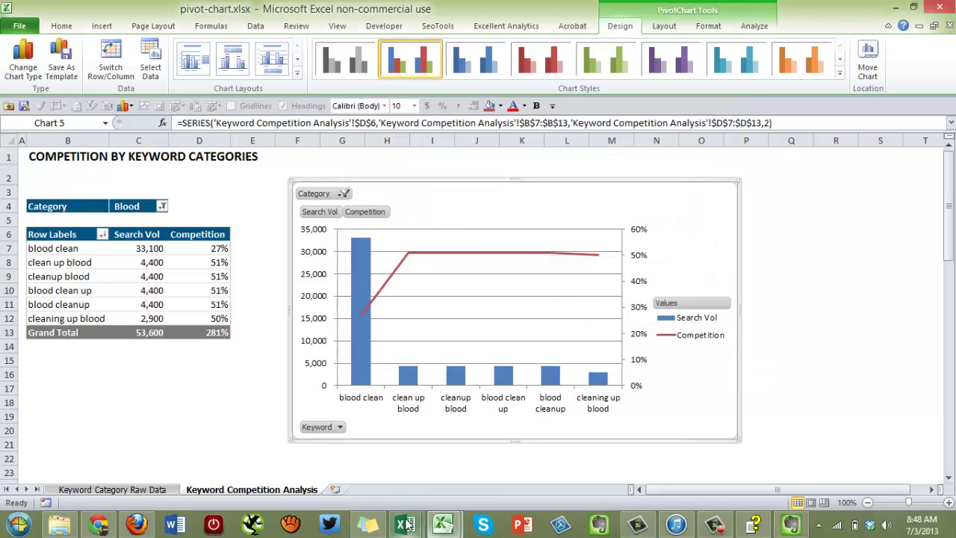
- Switch to the advanced-filters.xlsx workbook and hide the value field buttons on its PivotChart
mouse_move(415, 515)
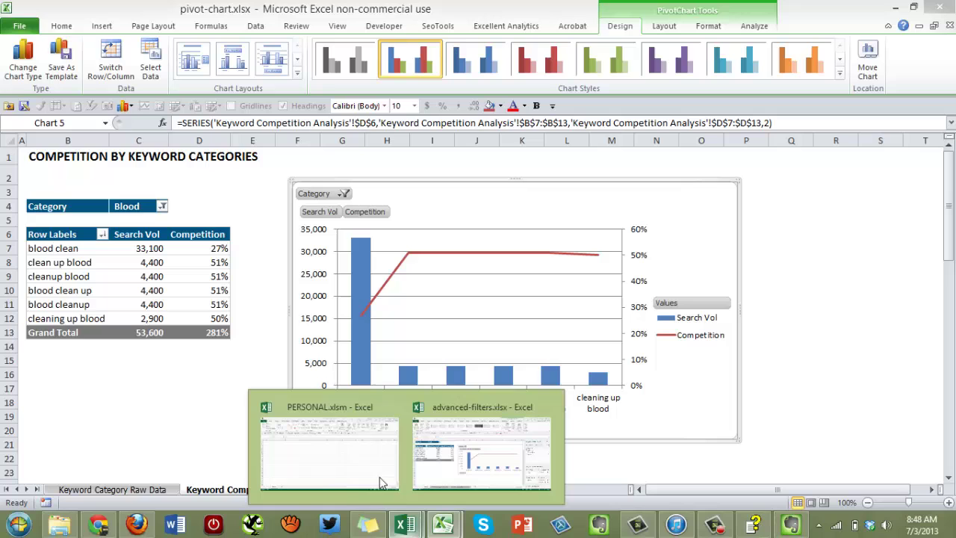
left_click(464, 451)
left_click_drag(605, 483, 648, 489)
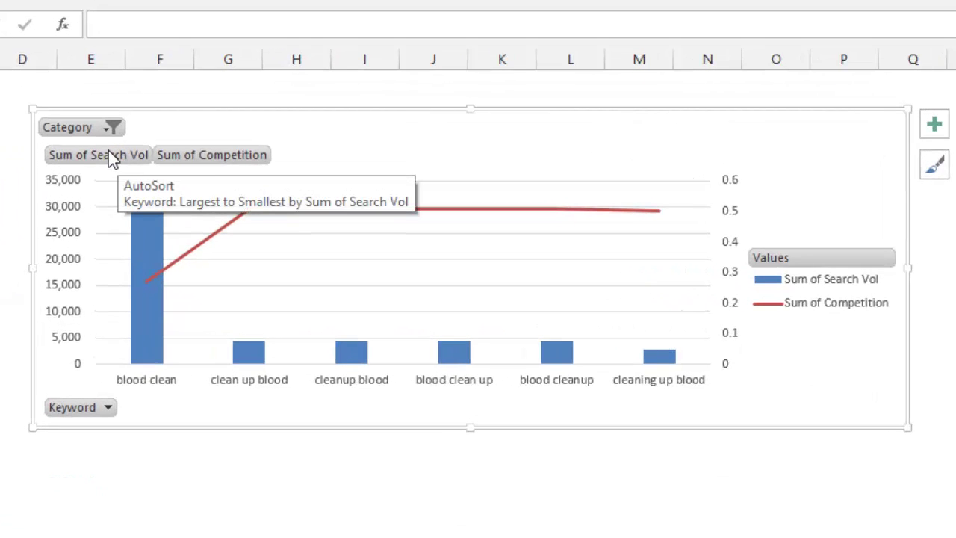
right_click(106, 159)
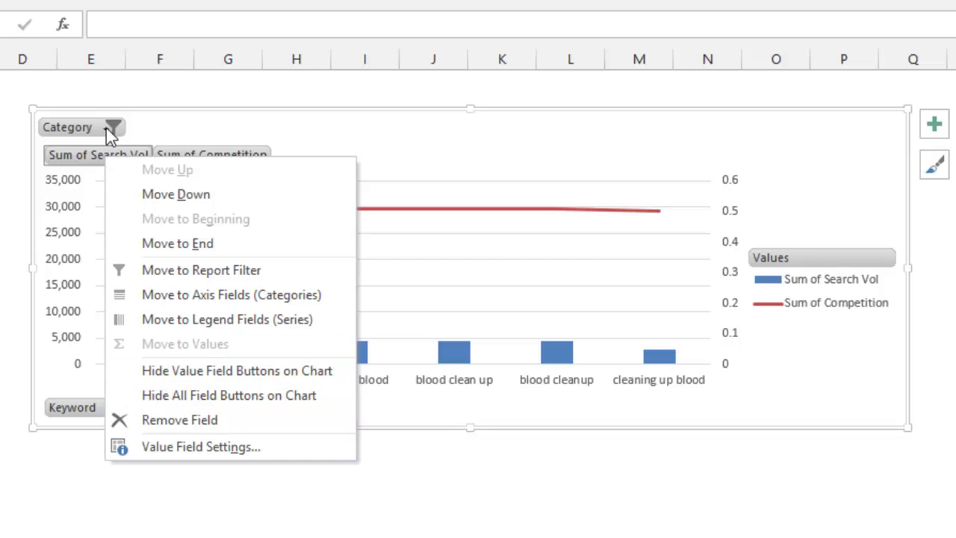
left_click(208, 371)
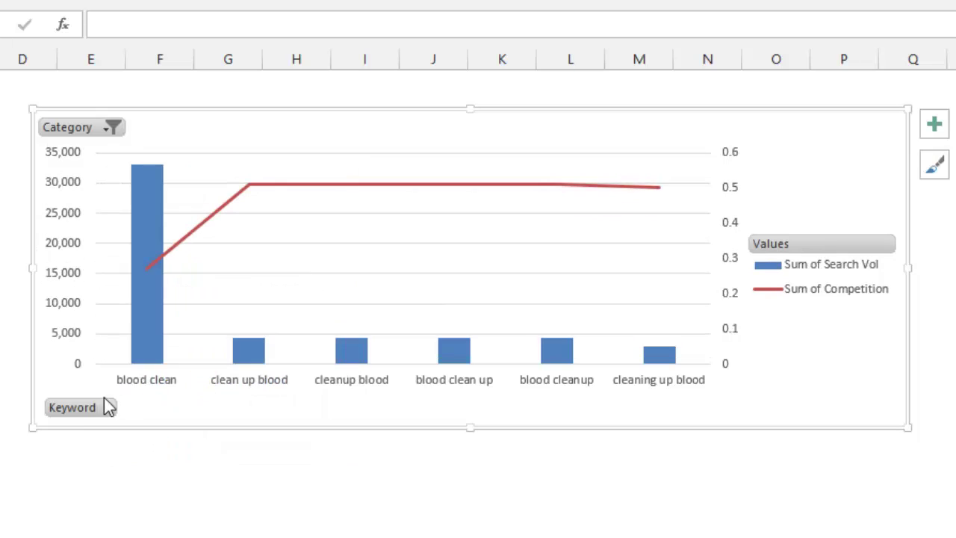
- Hide the axis field buttons and the legend field buttons on the PivotChart
right_click(95, 406)
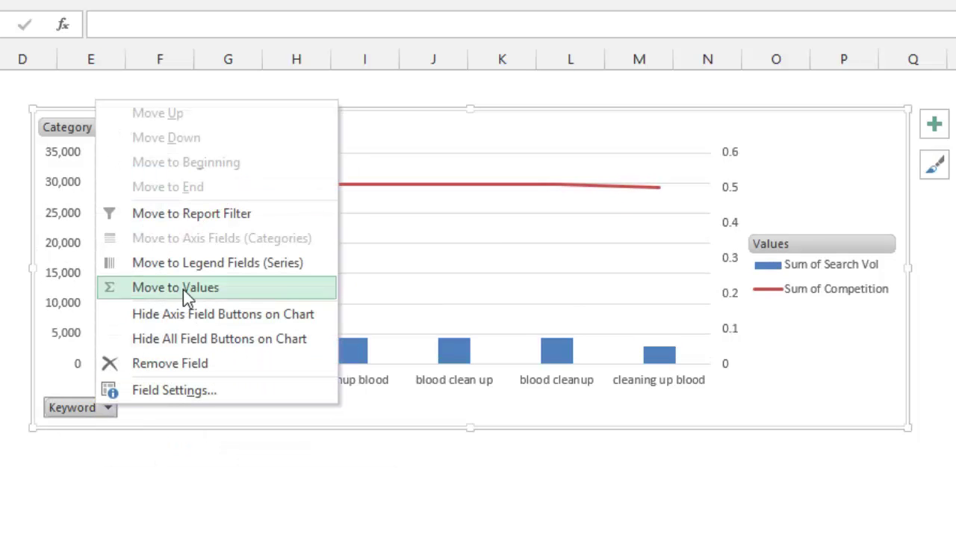
left_click(171, 314)
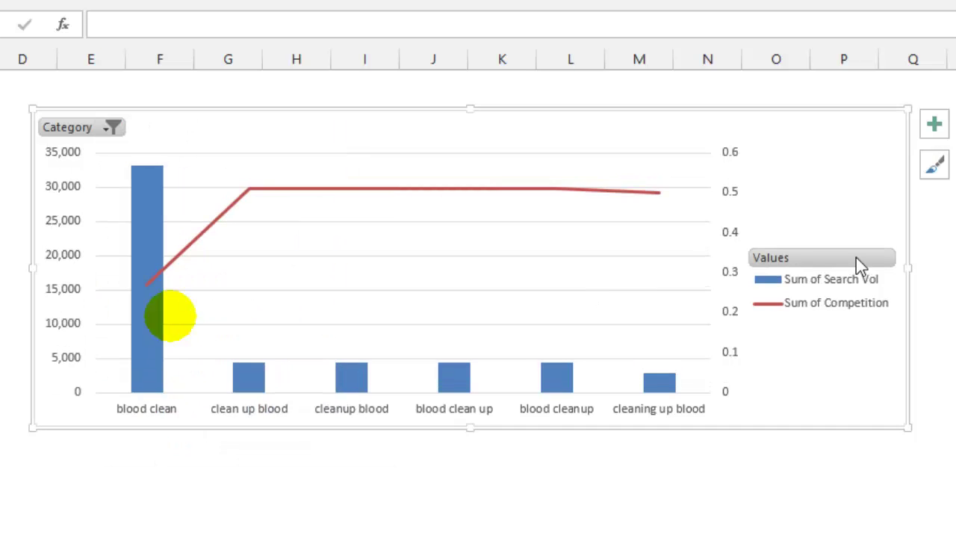
right_click(780, 259)
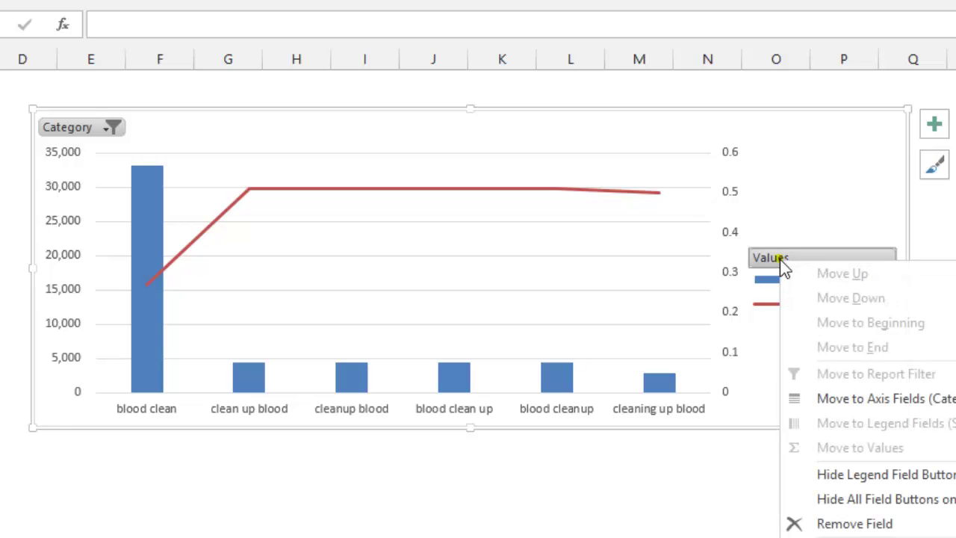
left_click(873, 473)
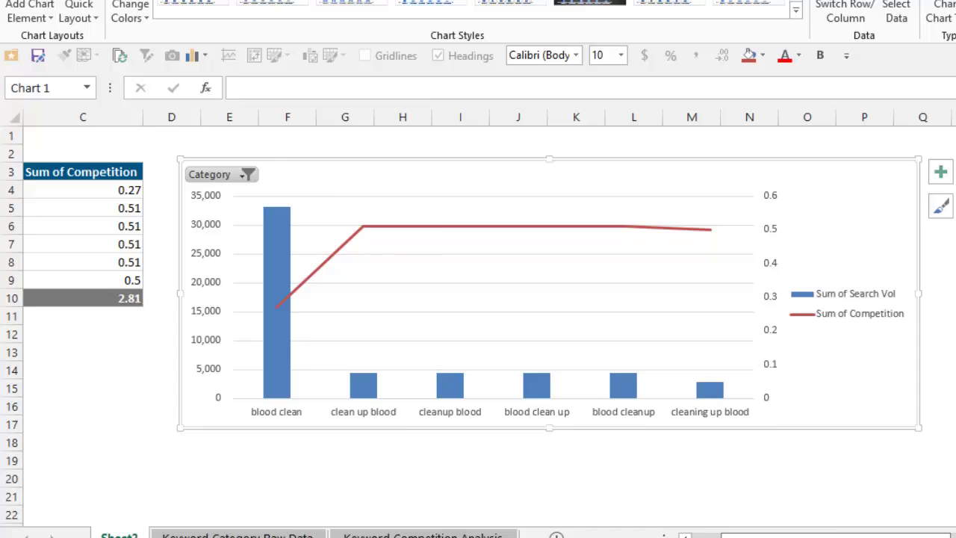
left_click(736, 535)
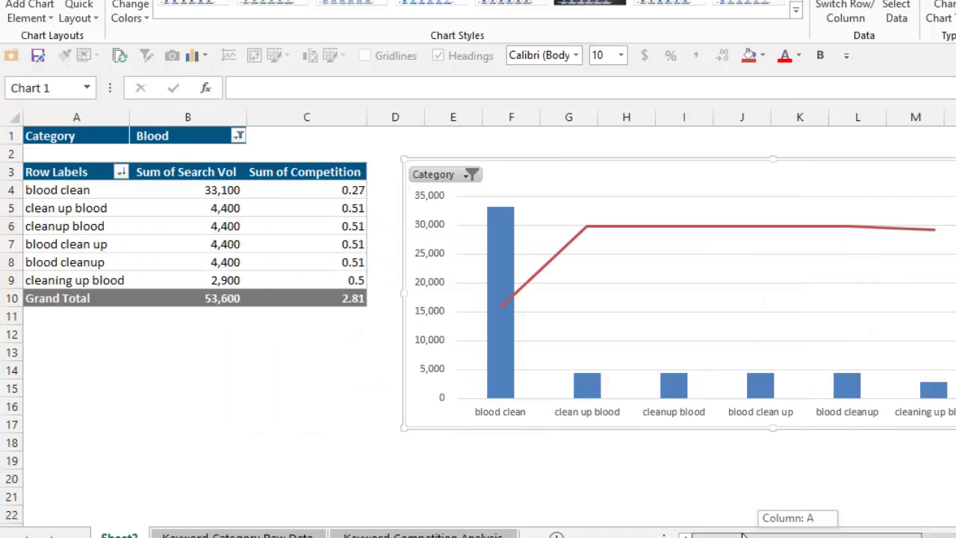
left_click(236, 133)
left_click(239, 137)
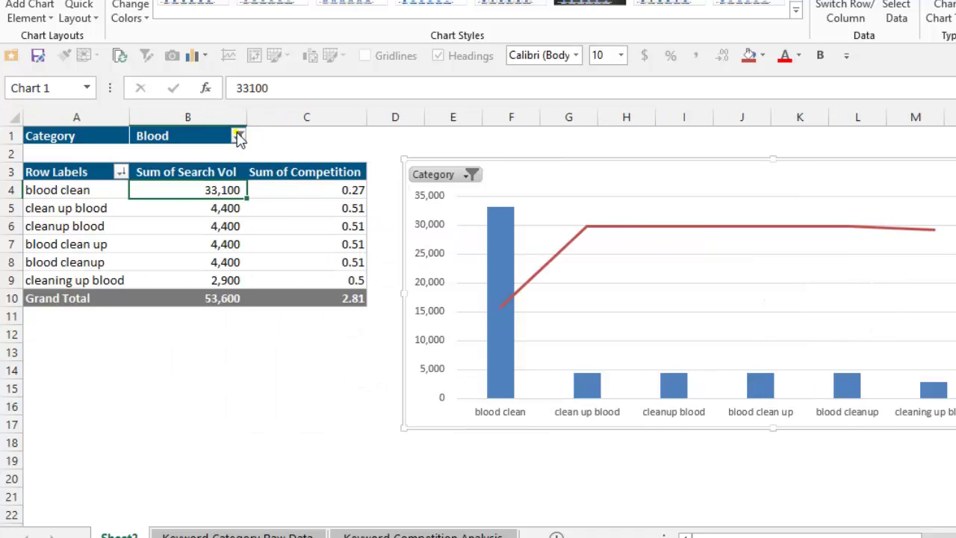
left_click(474, 176)
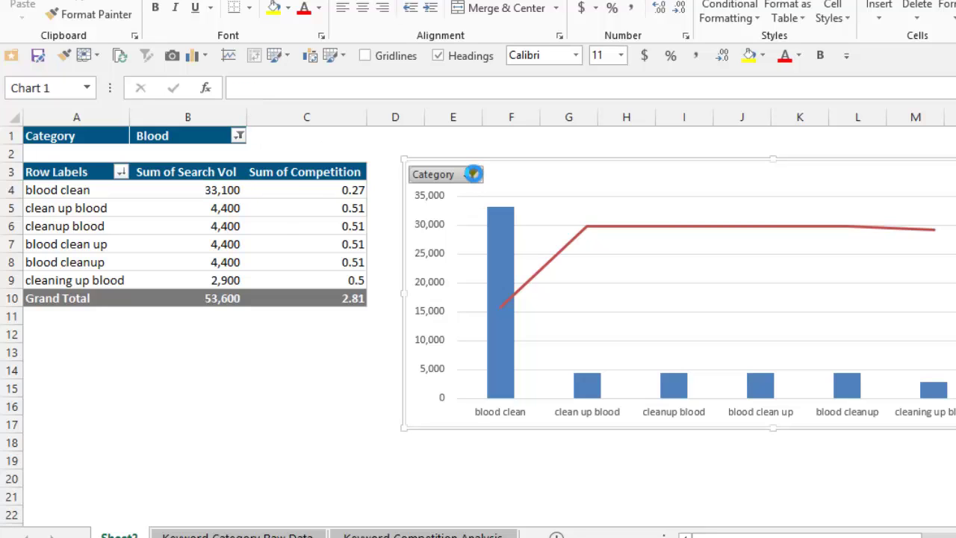
left_click(475, 182)
mouse_move(754, 534)
left_mouse_down()
mouse_move(765, 535)
mouse_move(755, 535)
left_mouse_up()
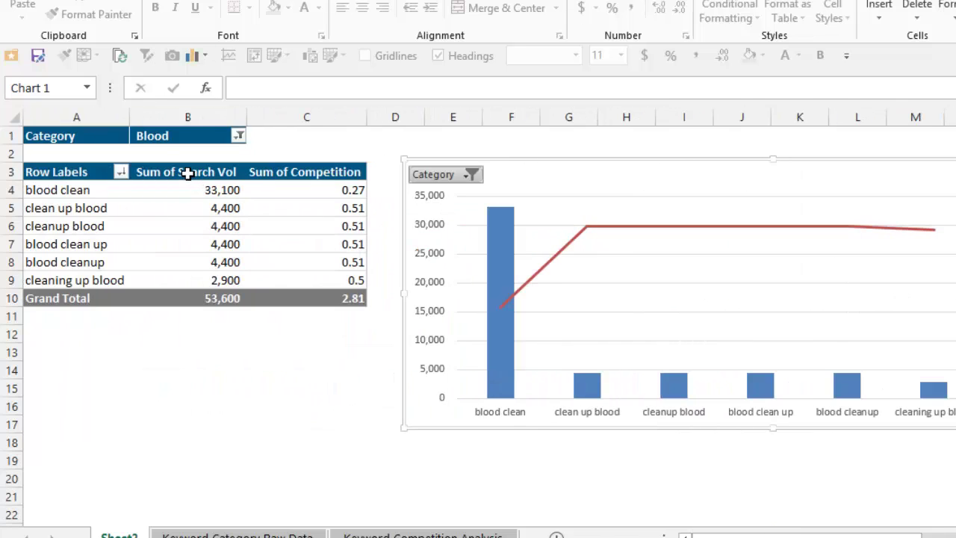
- Rename the PivotTable's Sum of Search Vol header in B3 as "Search Vol"
left_click(189, 170)
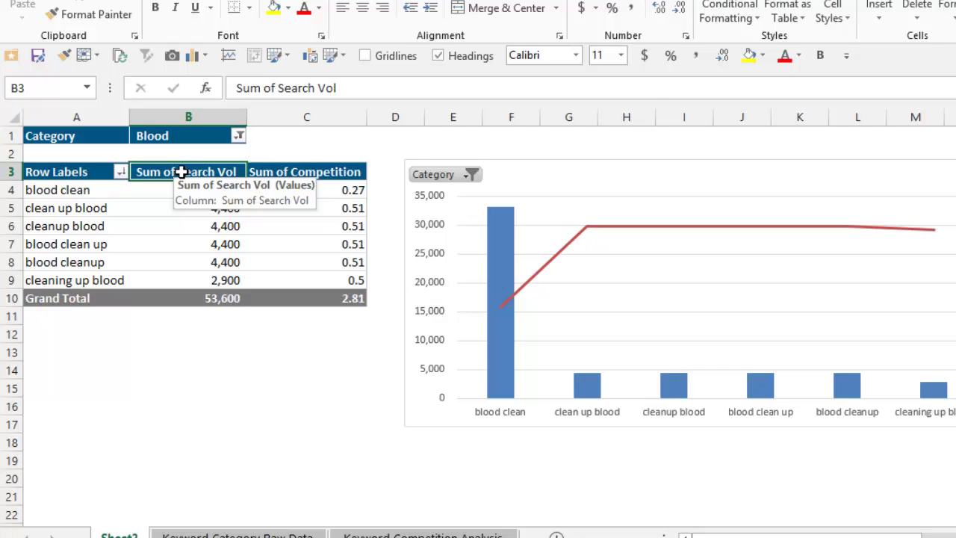
type("Searc")
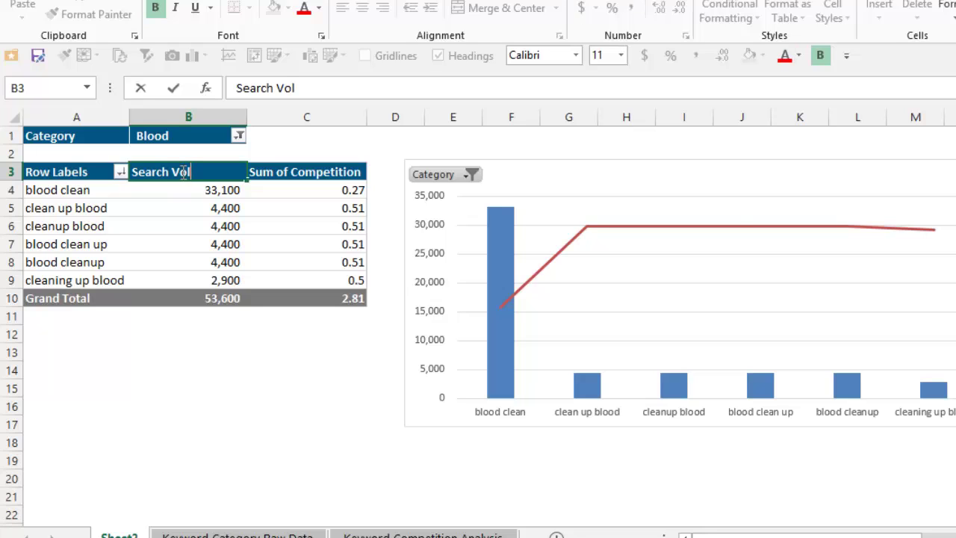
key("Return")
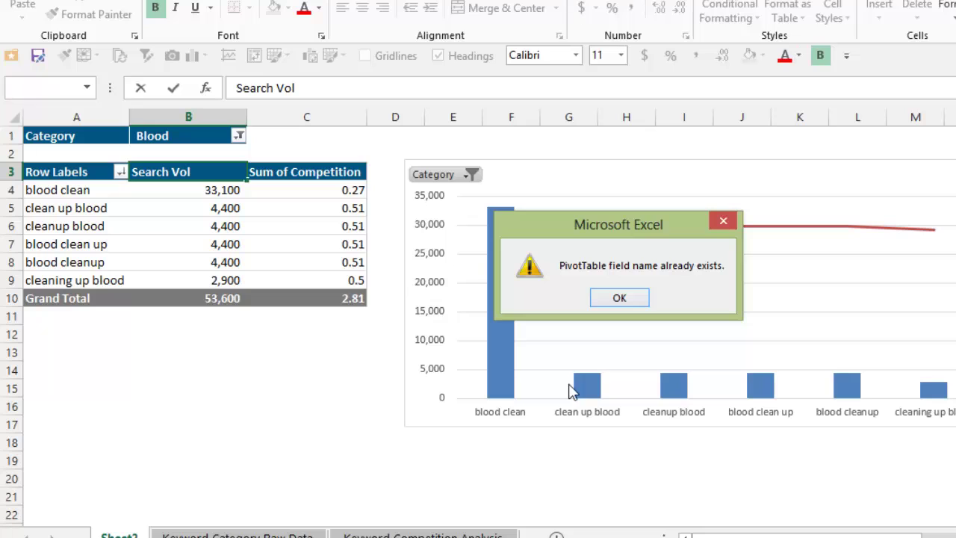
left_click(612, 299)
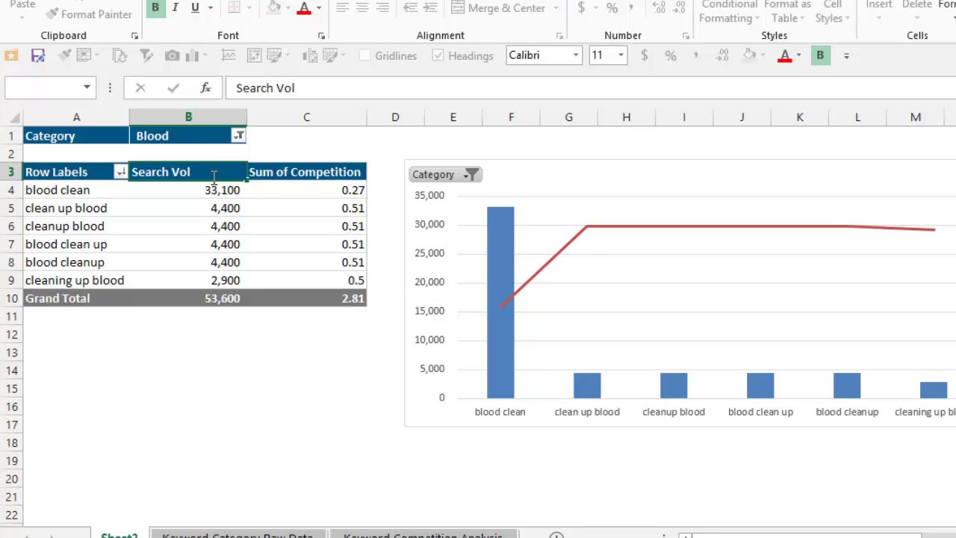
key("Return")
- Rename the Sum of Competition header in C3 as "Competition" and check the chart legend
left_click(309, 173)
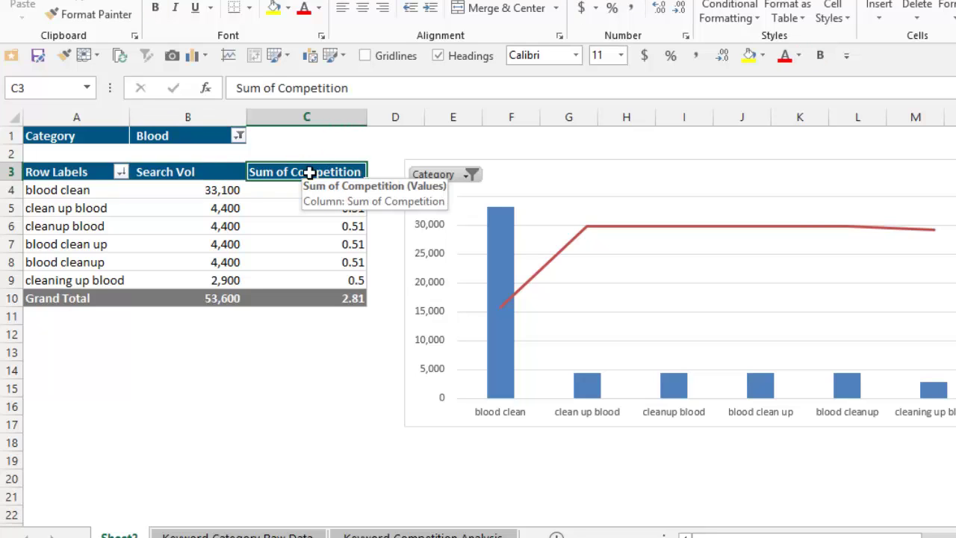
type("Competitio")
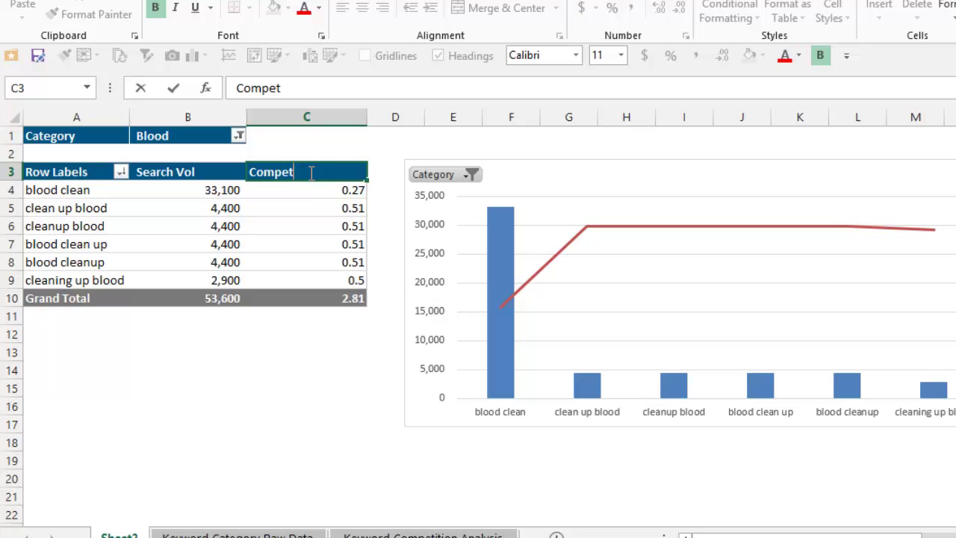
key("Return")
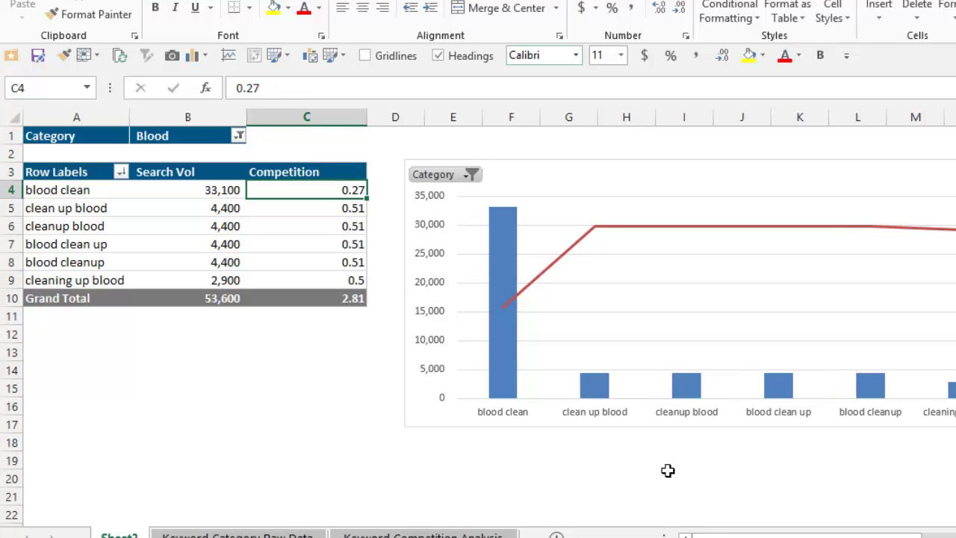
left_click_drag(717, 534, 735, 534)
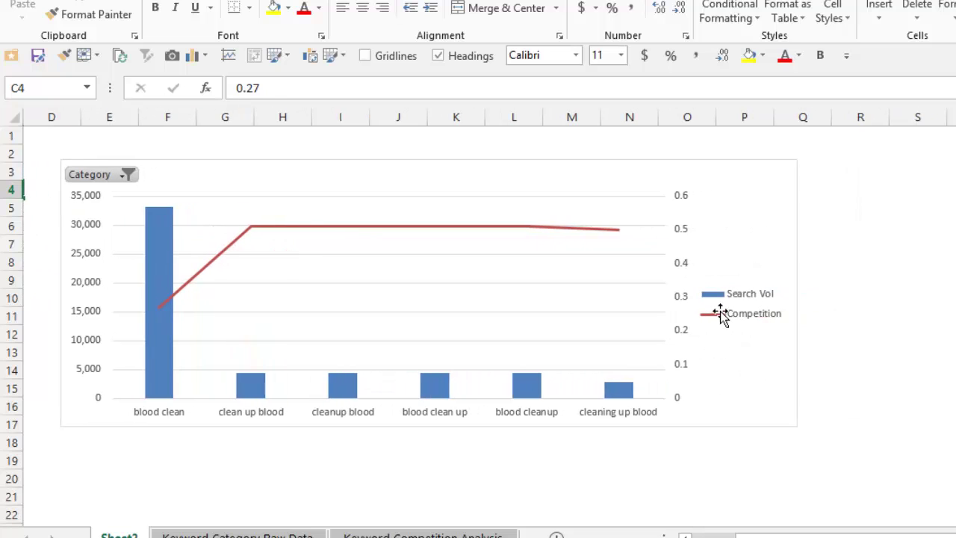
scroll(291, 174, "left", 3)
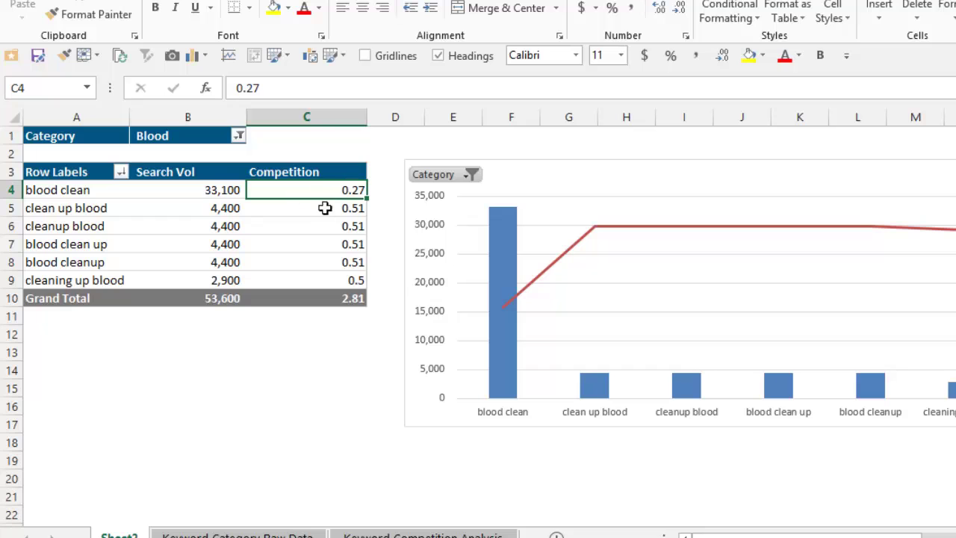
mouse_move(803, 534)
left_mouse_down()
mouse_move(818, 535)
mouse_move(798, 535)
left_mouse_up()
mouse_move(313, 221)
- Format the numbers on the chart's secondary axis as Percentage with 0 decimal places
left_click_drag(747, 535, 780, 535)
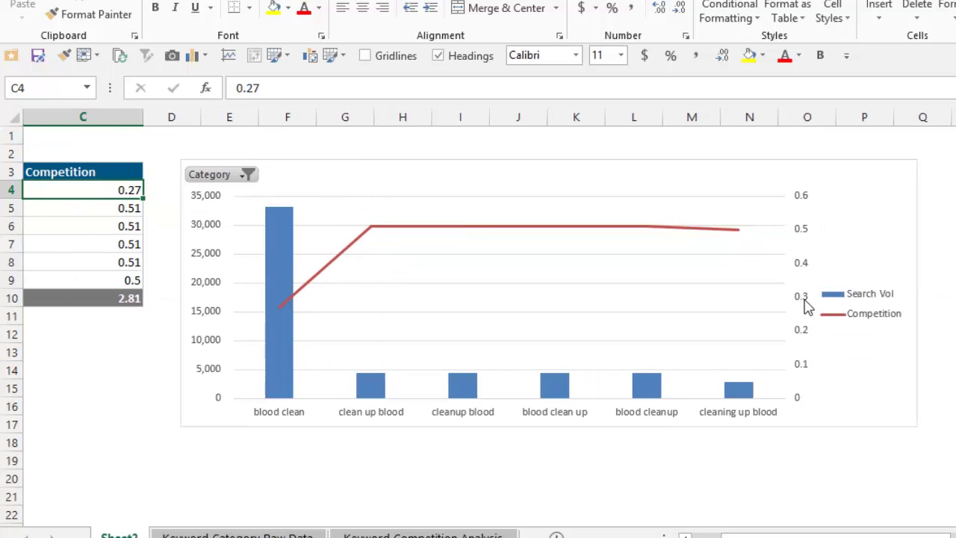
left_click(805, 300)
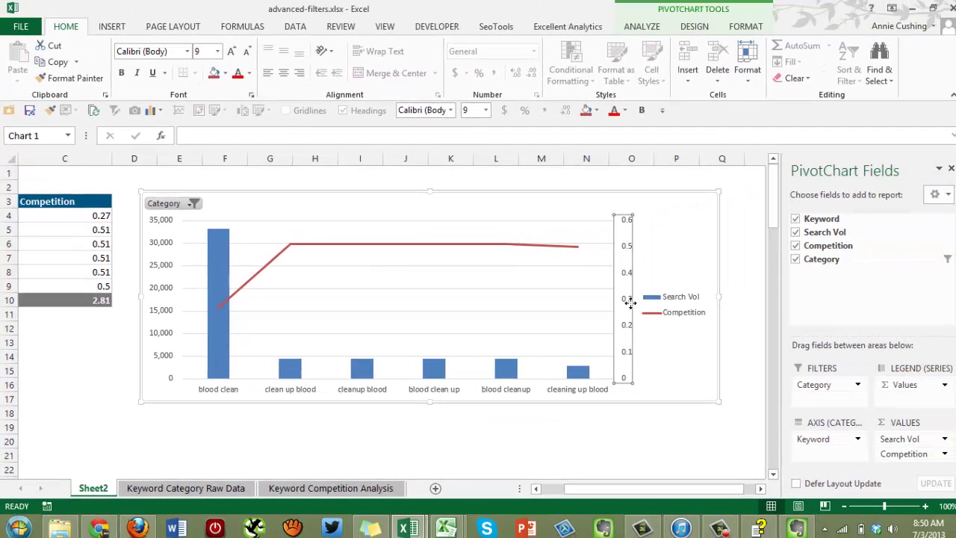
double_click(630, 301)
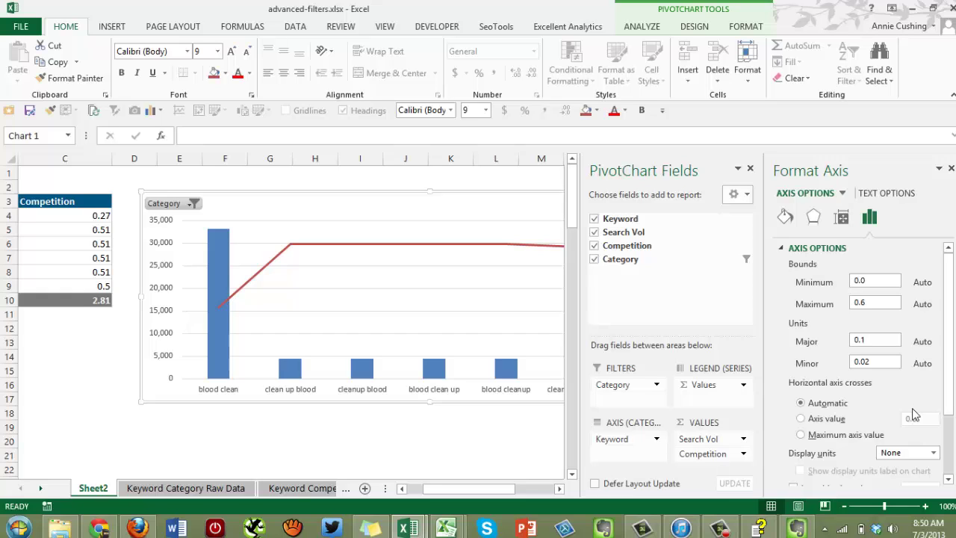
left_click_drag(453, 488, 473, 491)
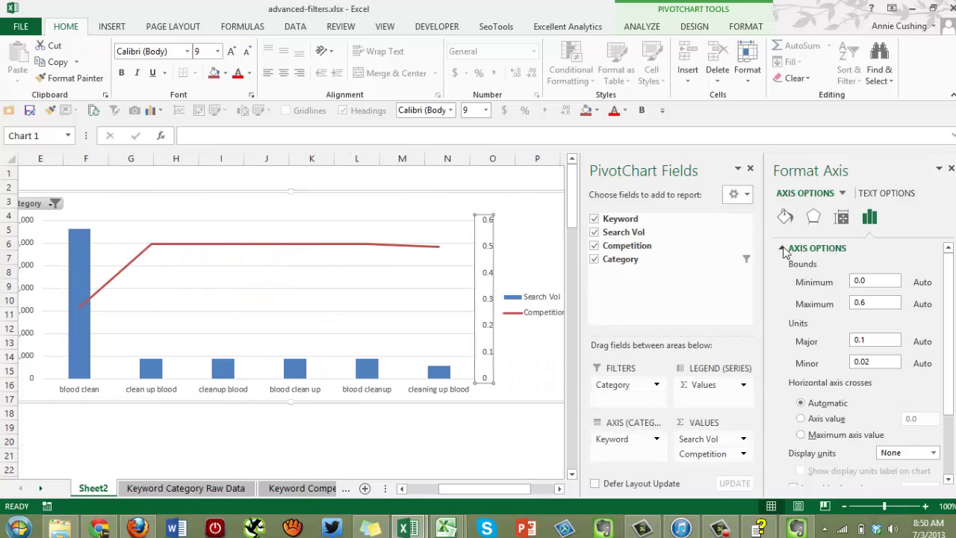
left_click(783, 248)
left_click(780, 304)
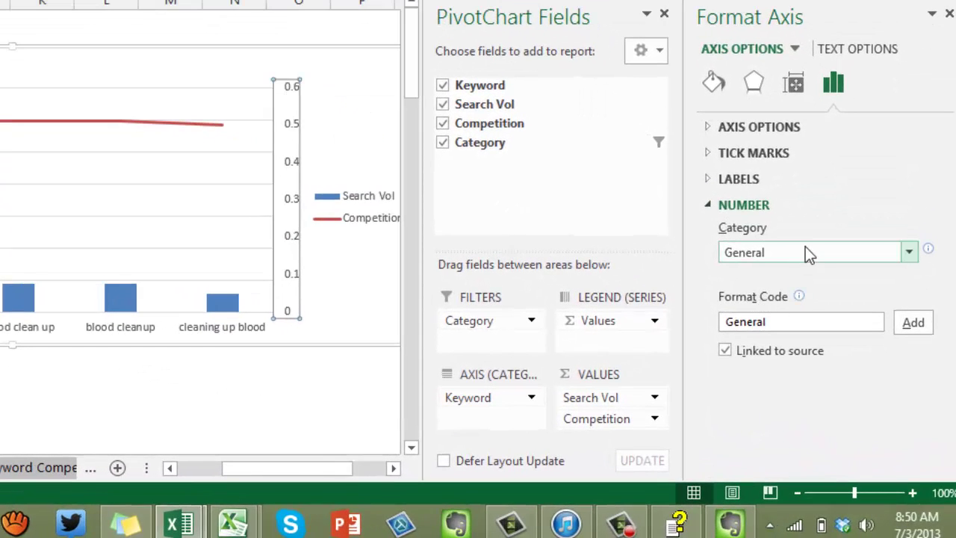
left_click(806, 251)
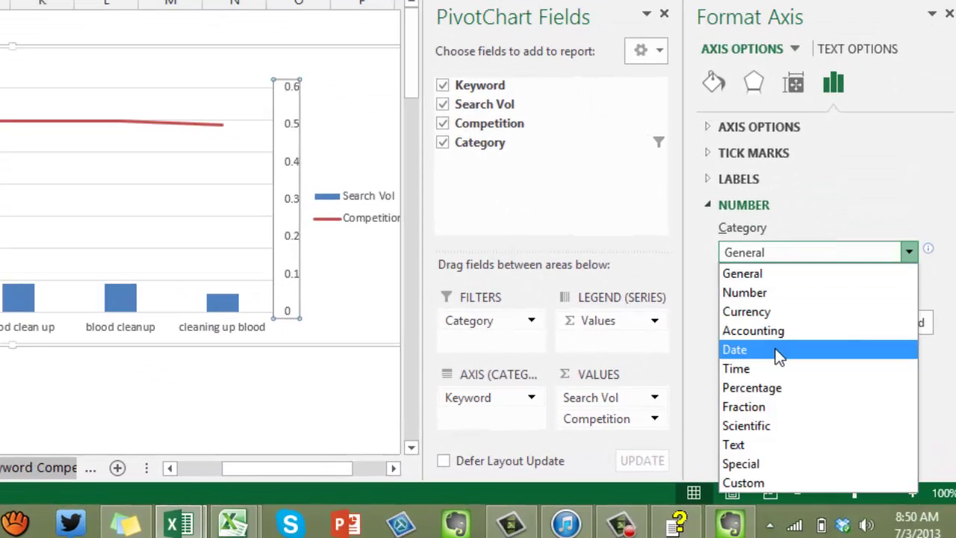
left_click(765, 387)
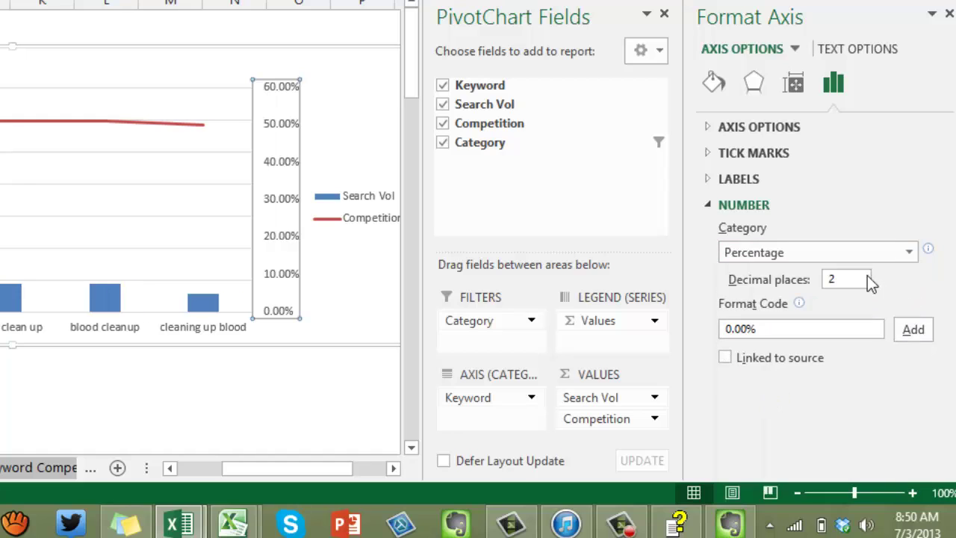
double_click(823, 282)
type("0")
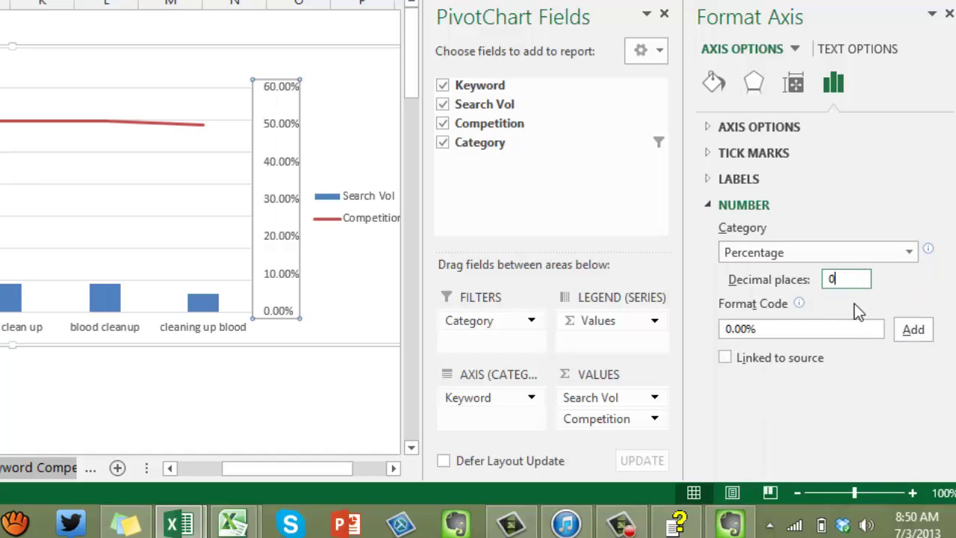
key("Tab")
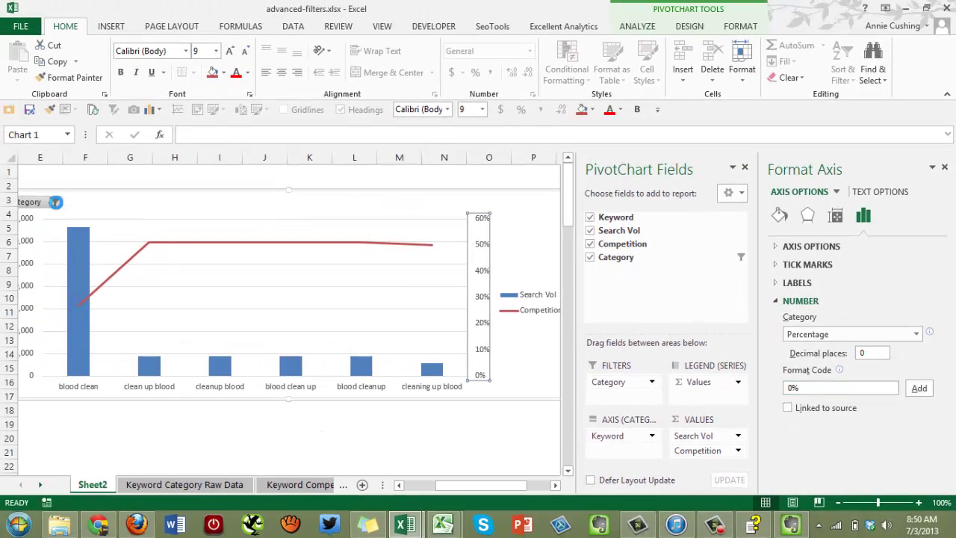
- Filter the PivotChart by the Crime category
left_click(55, 201)
left_click(33, 275)
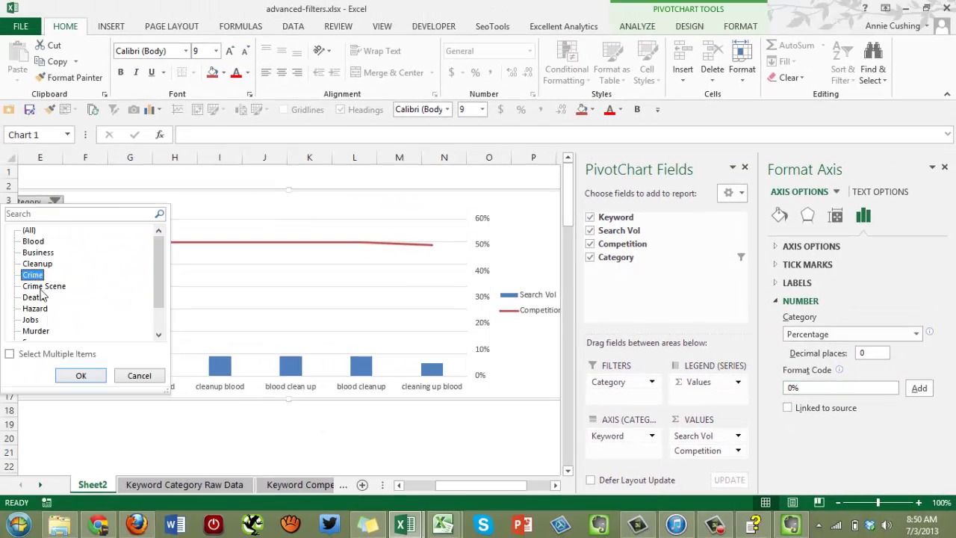
left_click(77, 376)
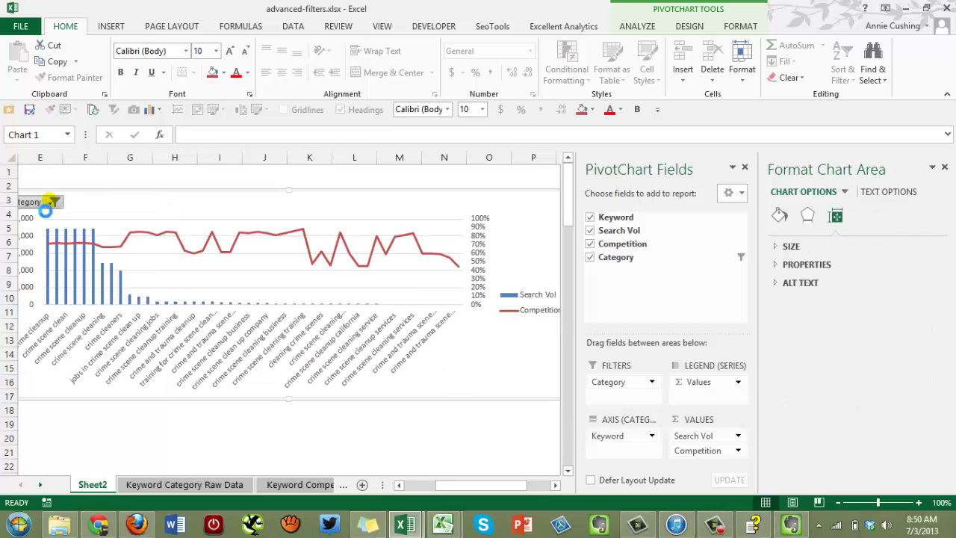
- Switch the PivotChart's category filter back to Blood
left_click(49, 201)
left_click(33, 239)
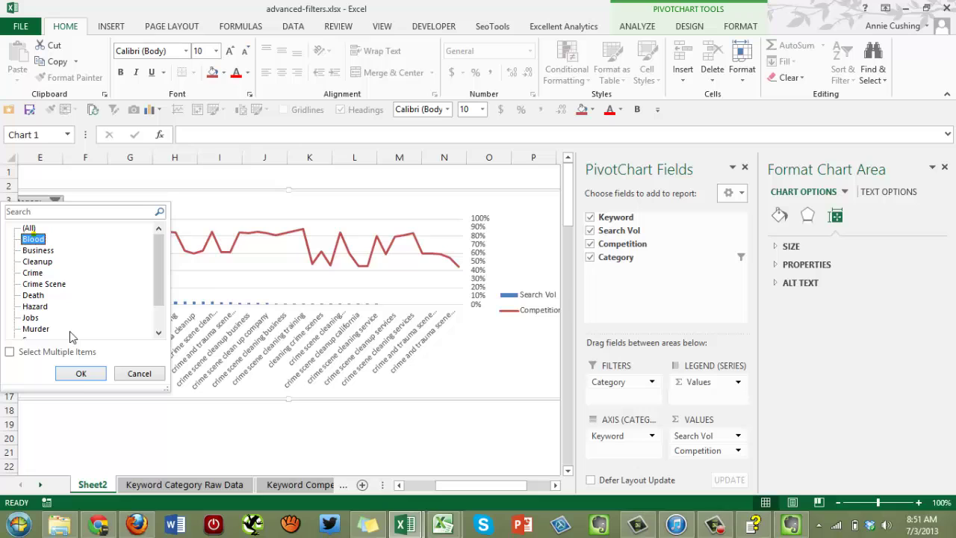
left_click(80, 373)
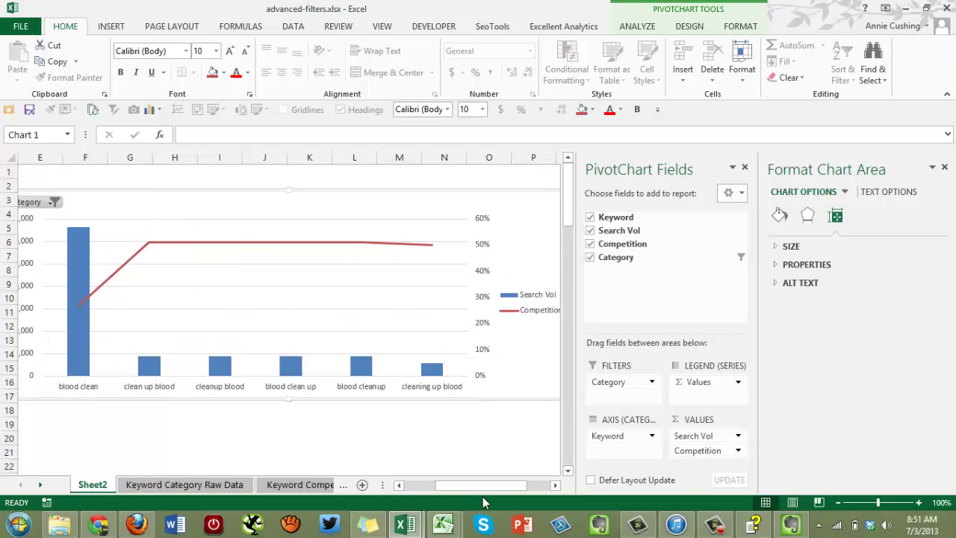
- Position the PivotChart's legend at the top and set its font size to 11
left_click(523, 296)
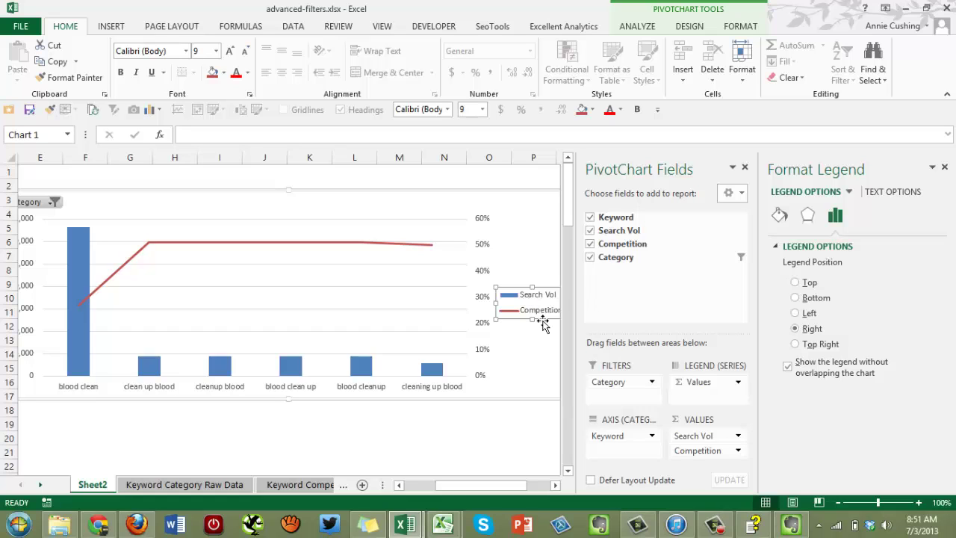
left_click_drag(501, 490, 507, 490)
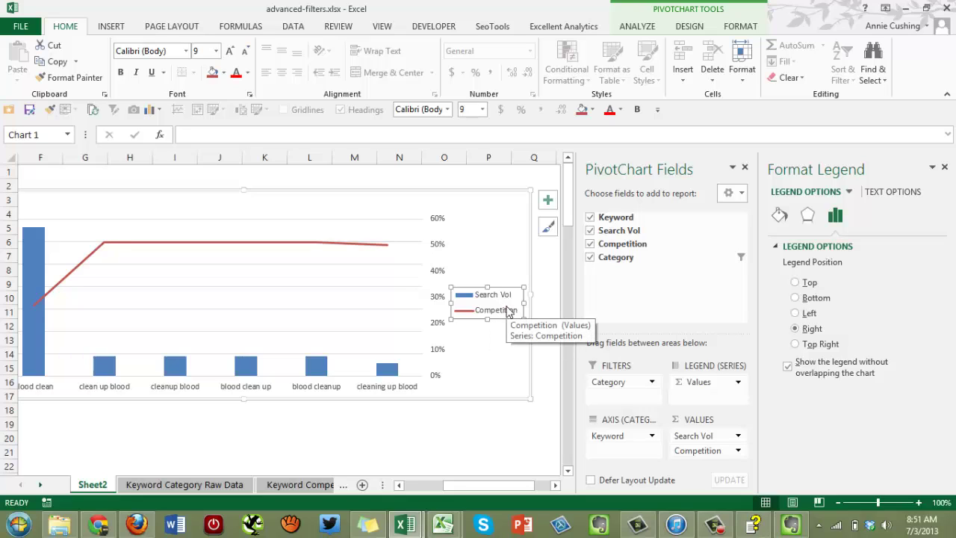
left_click(795, 282)
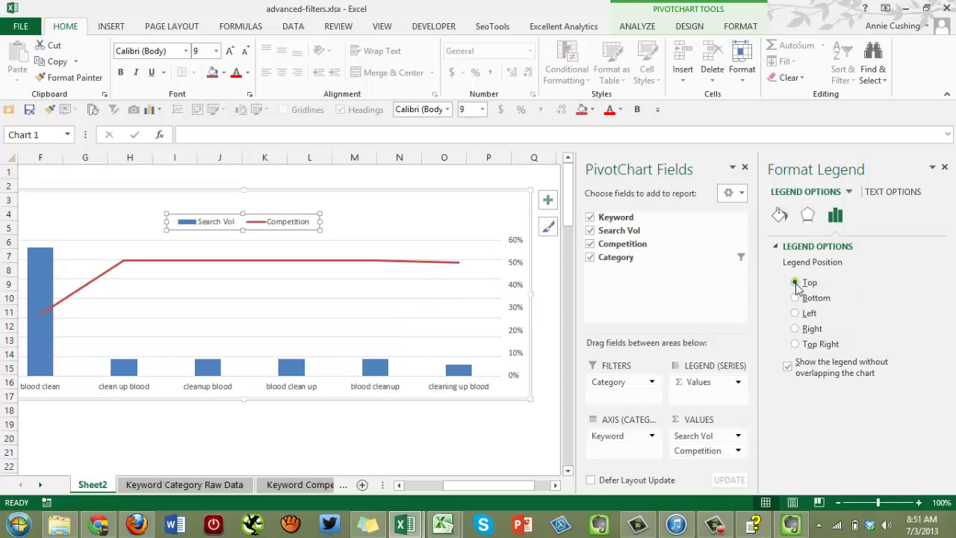
left_click(482, 110)
left_click(466, 178)
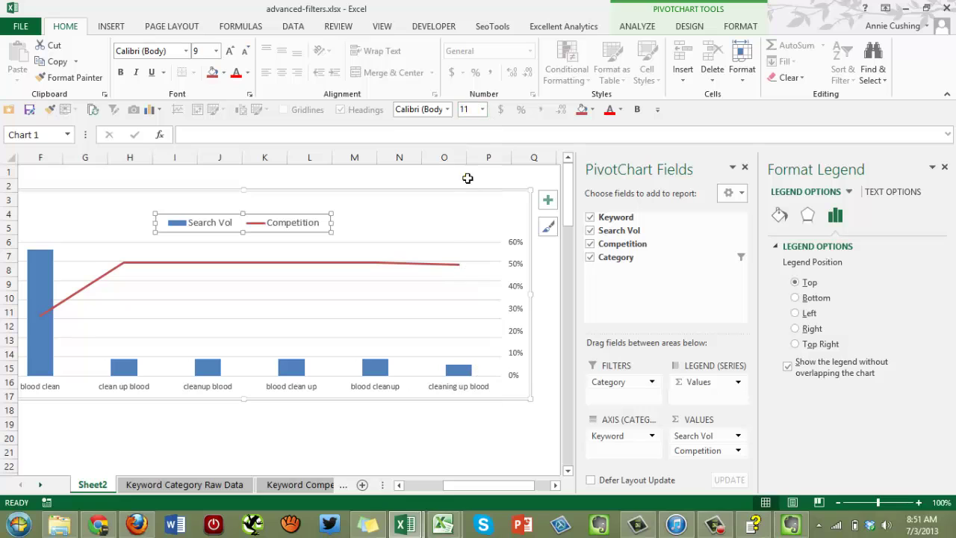
left_click_drag(446, 485, 426, 486)
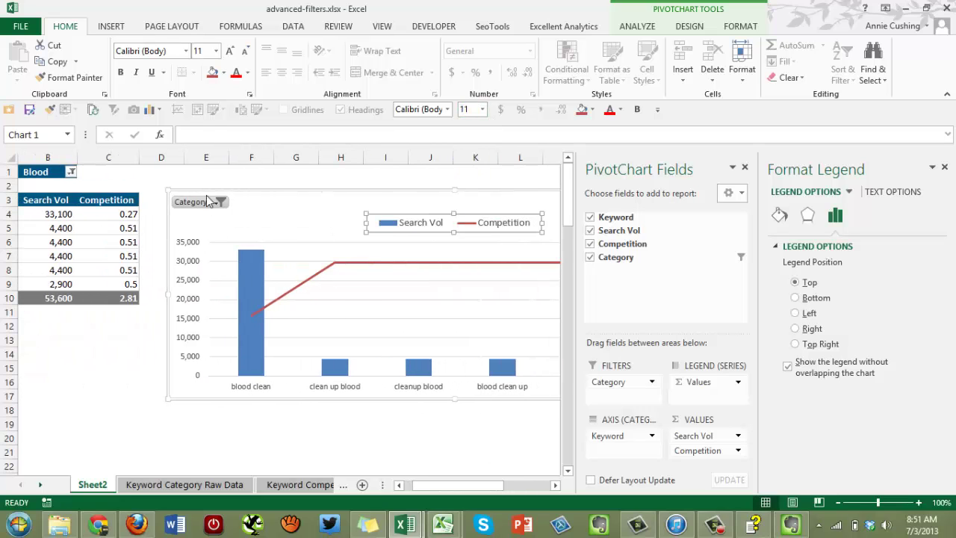
- Show the fill options for the PivotChart's Search Vol columns
mouse_move(258, 295)
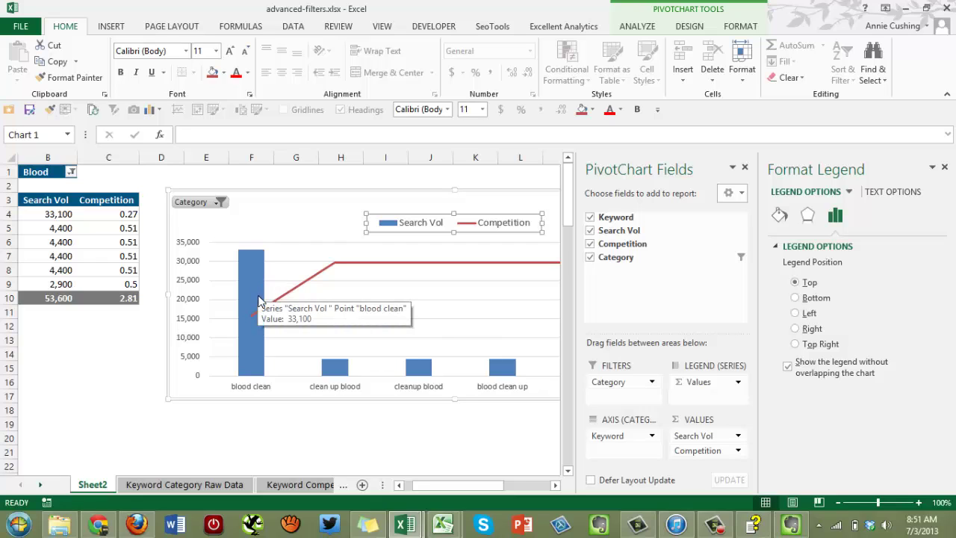
mouse_move(100, 217)
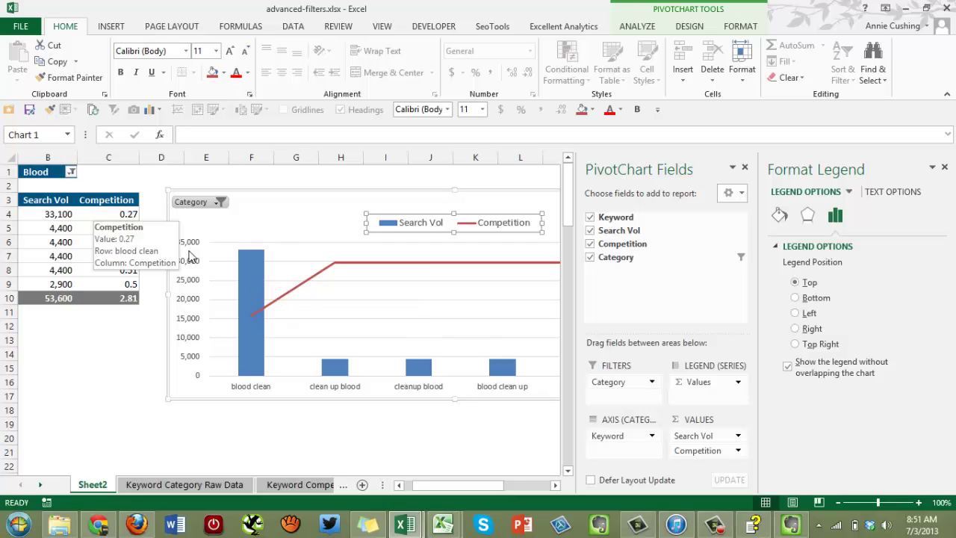
left_click(249, 299)
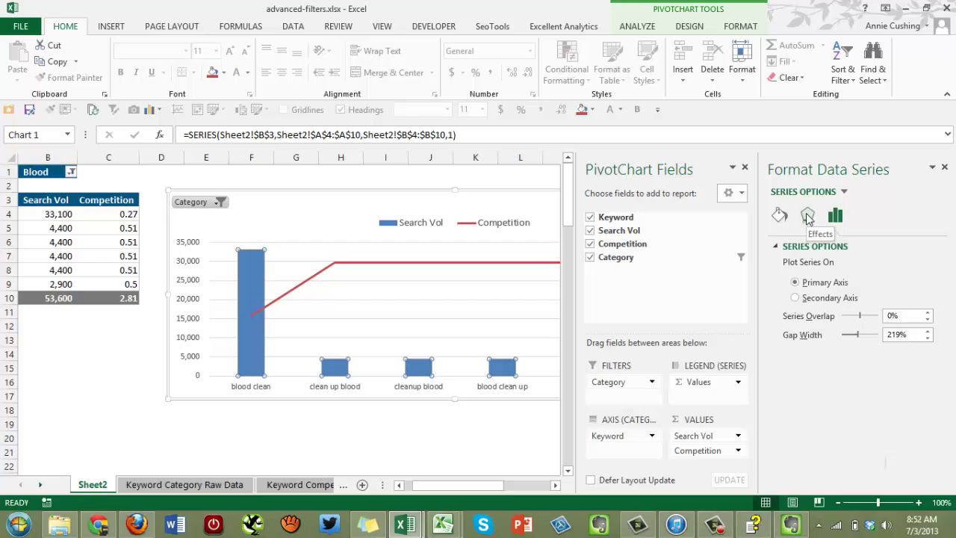
left_click(780, 218)
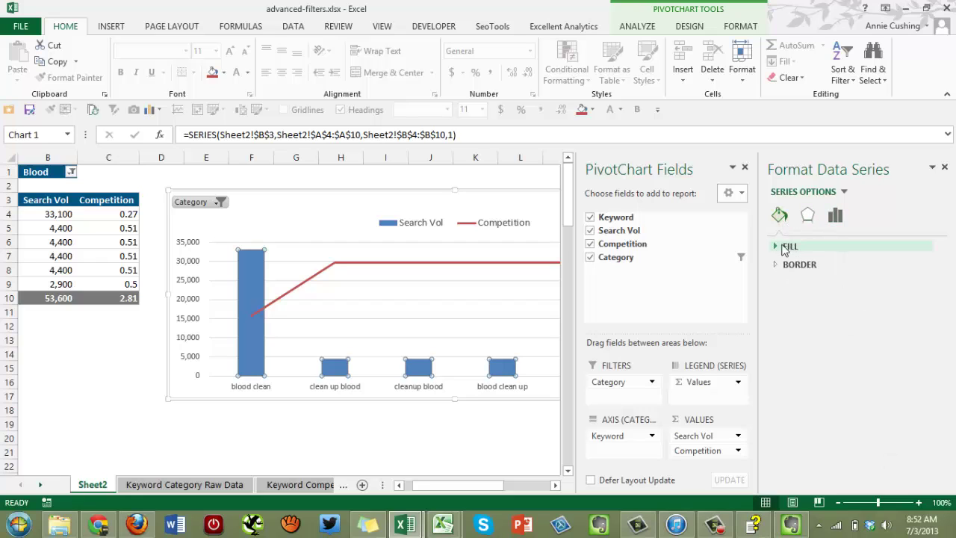
left_click(777, 249)
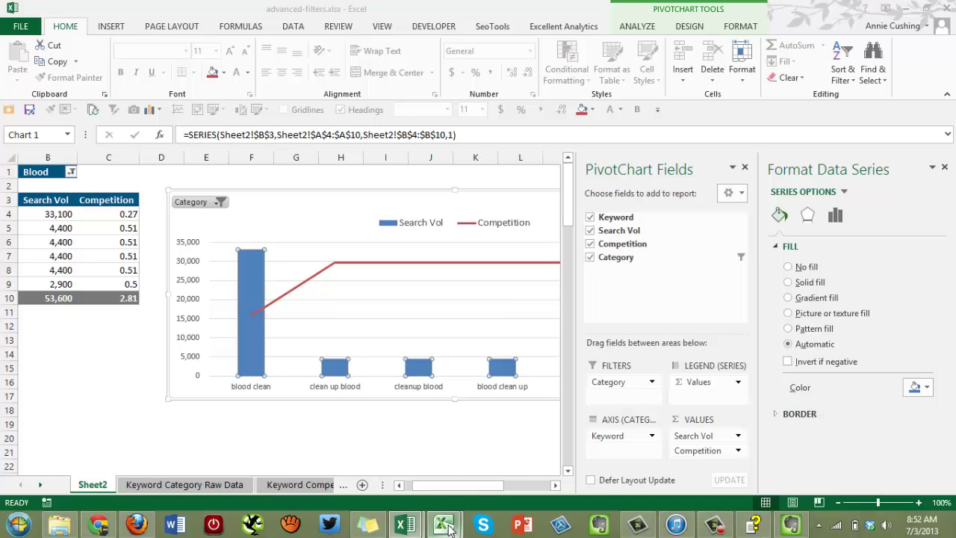
- Switch to the pivot-chart.xlsx workbook in Excel 2010 and examine the fill options for its chart's Search Vol series
mouse_move(448, 523)
left_click(482, 467)
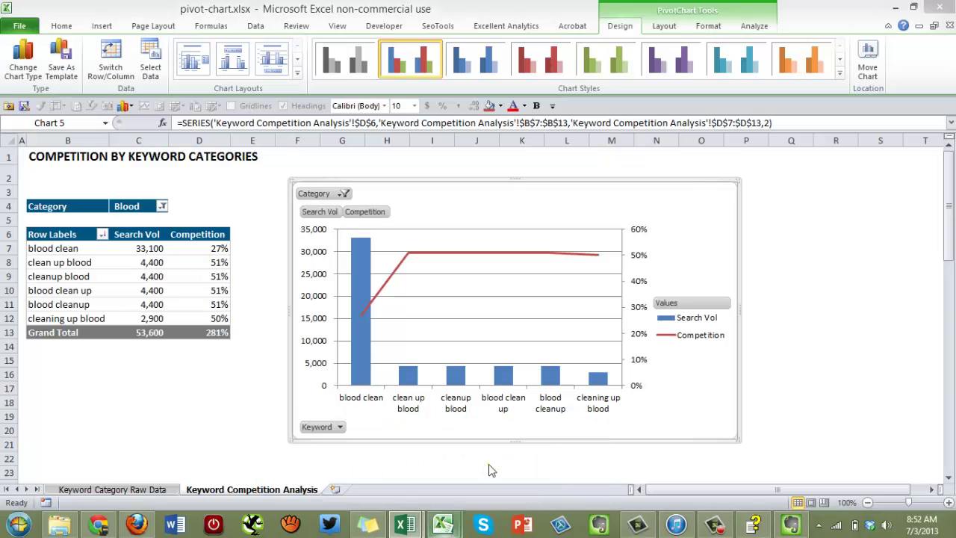
left_click(361, 273)
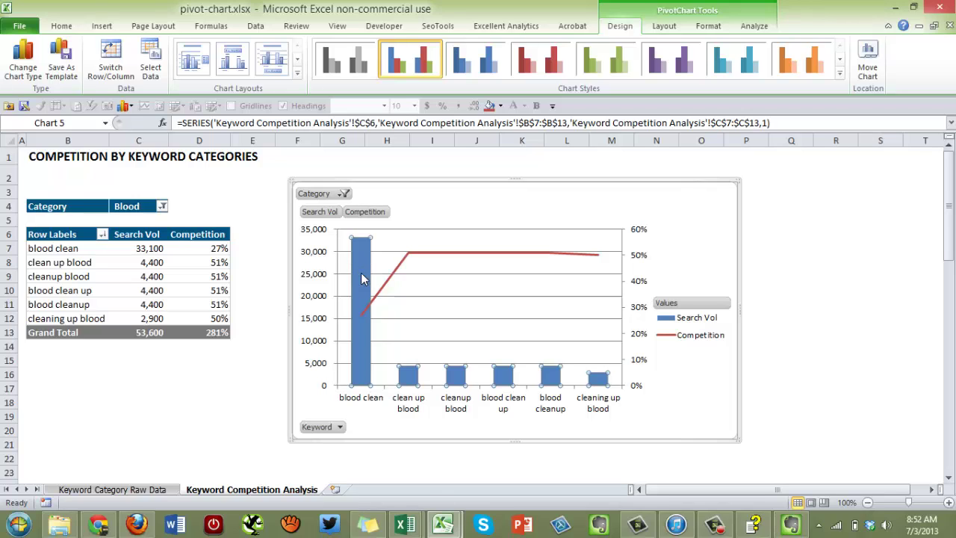
double_click(360, 273)
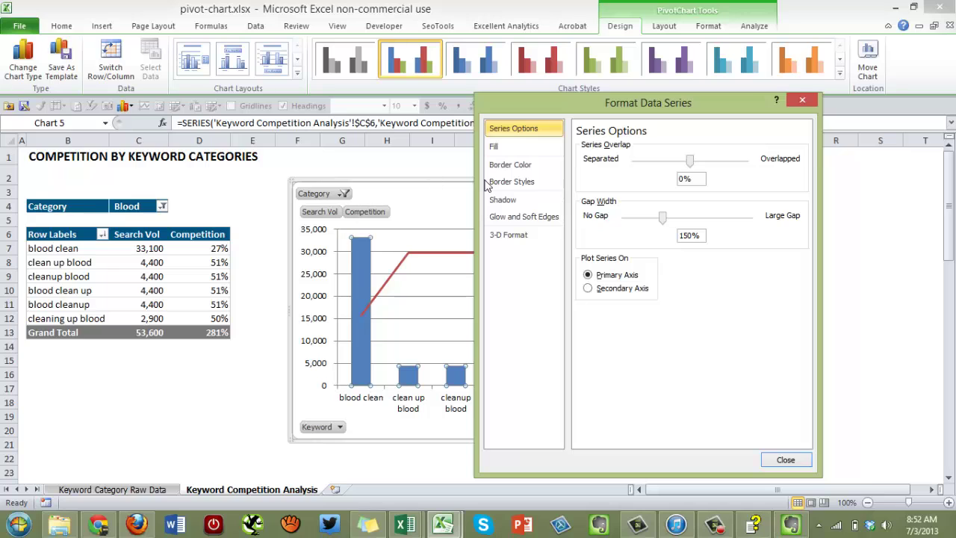
left_click(496, 148)
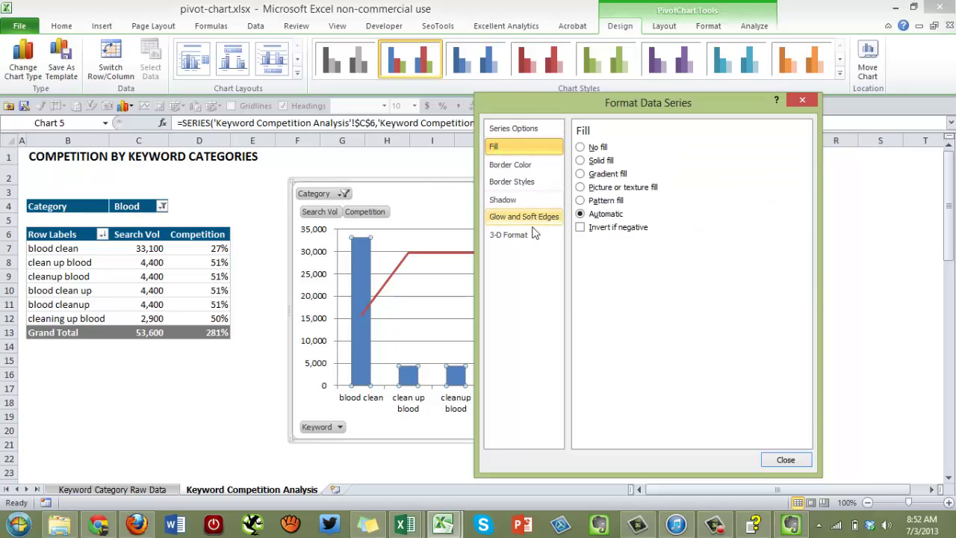
key("Escape")
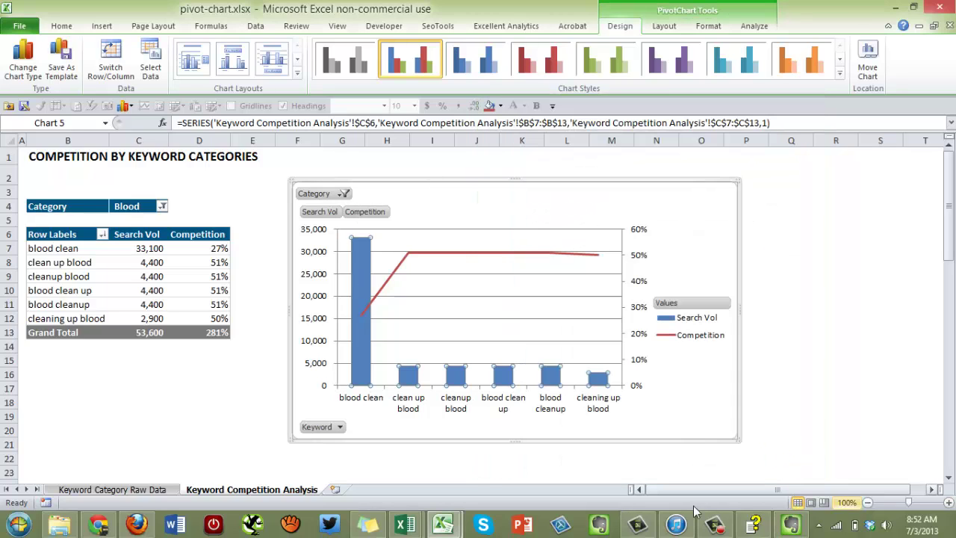
- Return to the advanced-filters.xlsx workbook and add a chart title reading "Title" to the PivotChart
mouse_move(405, 525)
left_click(449, 448)
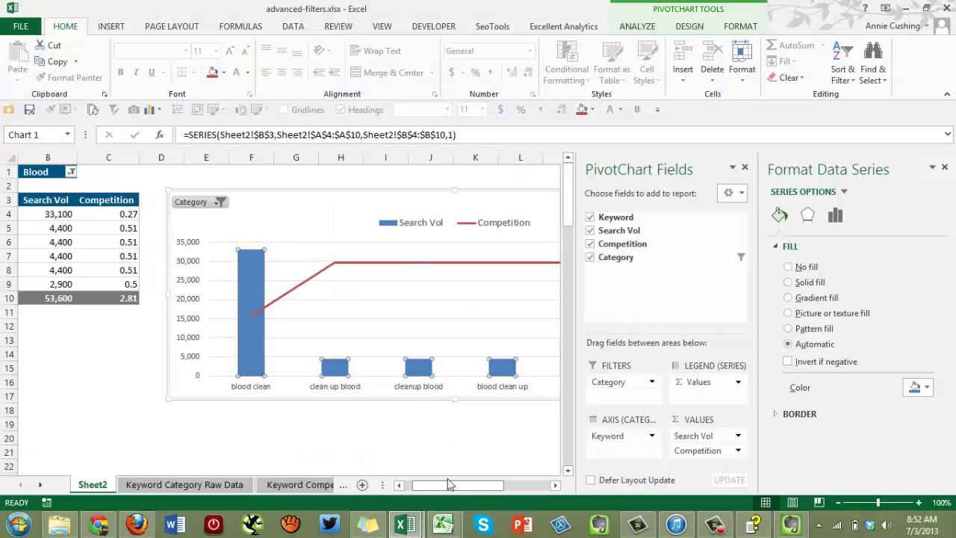
left_click(433, 189)
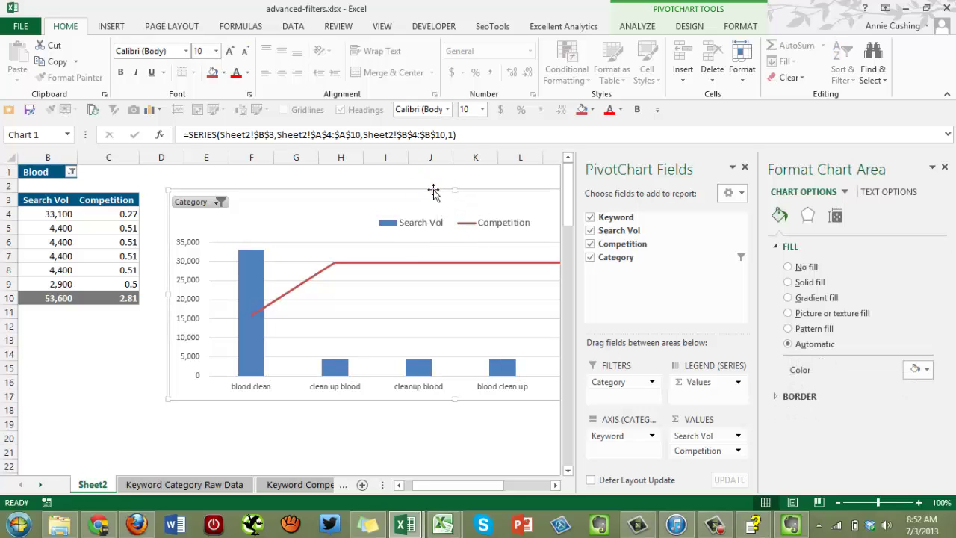
left_click_drag(476, 485, 521, 505)
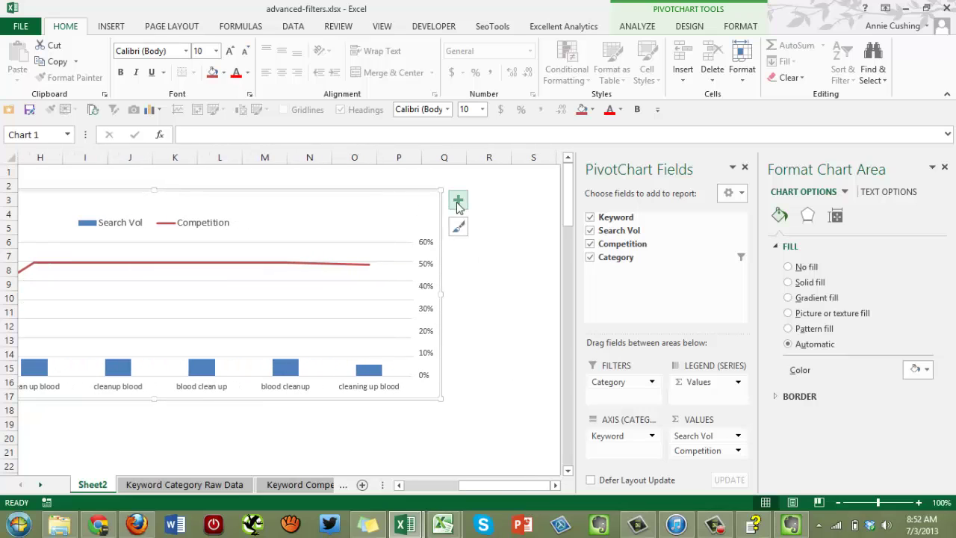
left_click(458, 203)
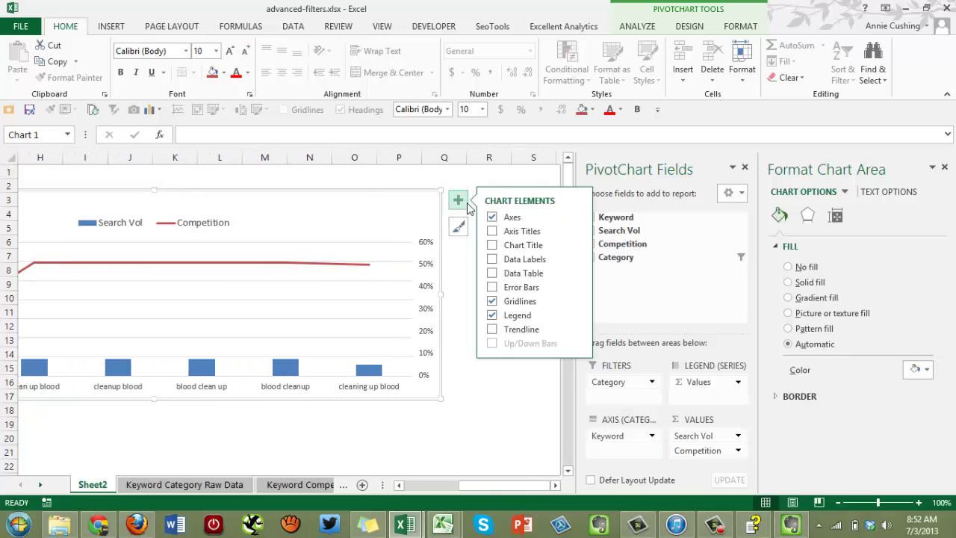
left_click(492, 246)
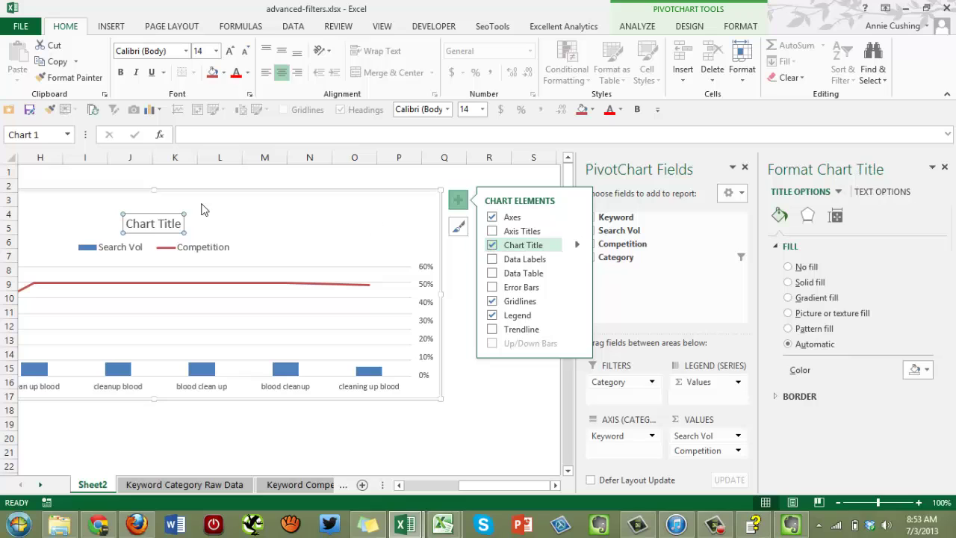
left_click(153, 223)
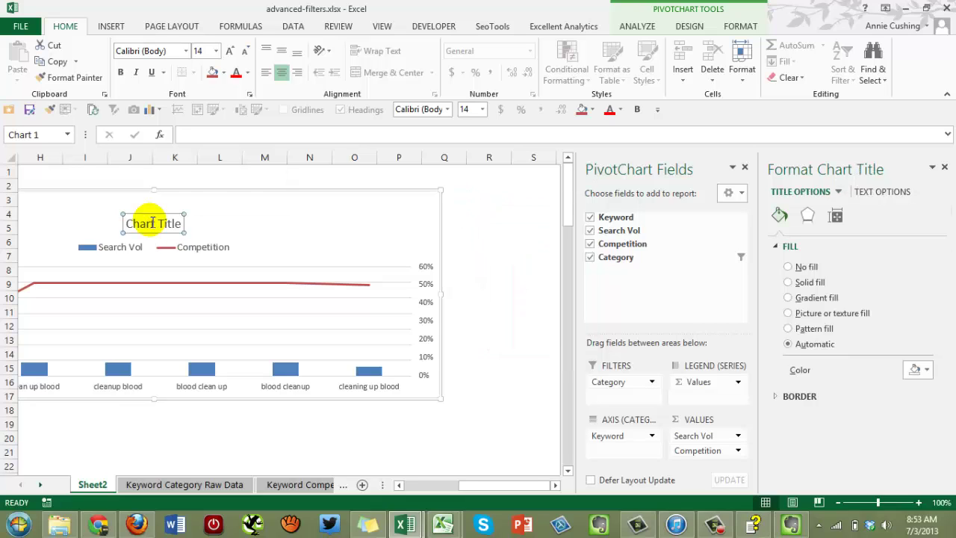
left_click(156, 227)
triple_click(156, 228)
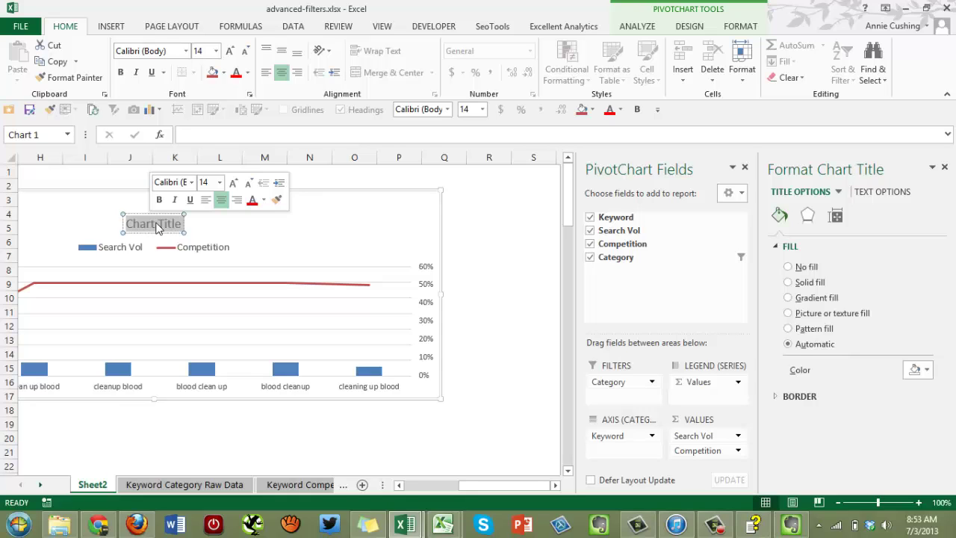
type("Title")
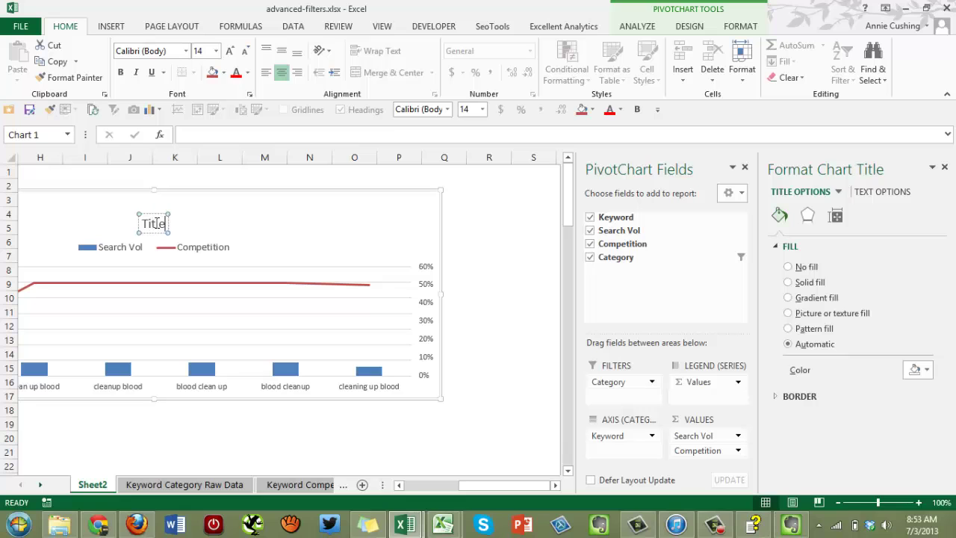
left_click(488, 226)
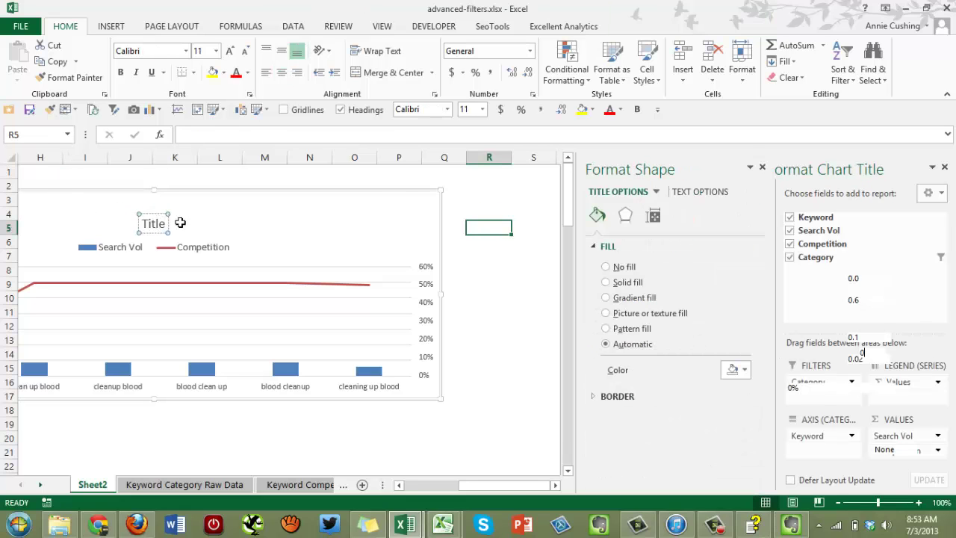
- Filter the PivotChart by the Death category
left_click_drag(619, 490, 570, 493)
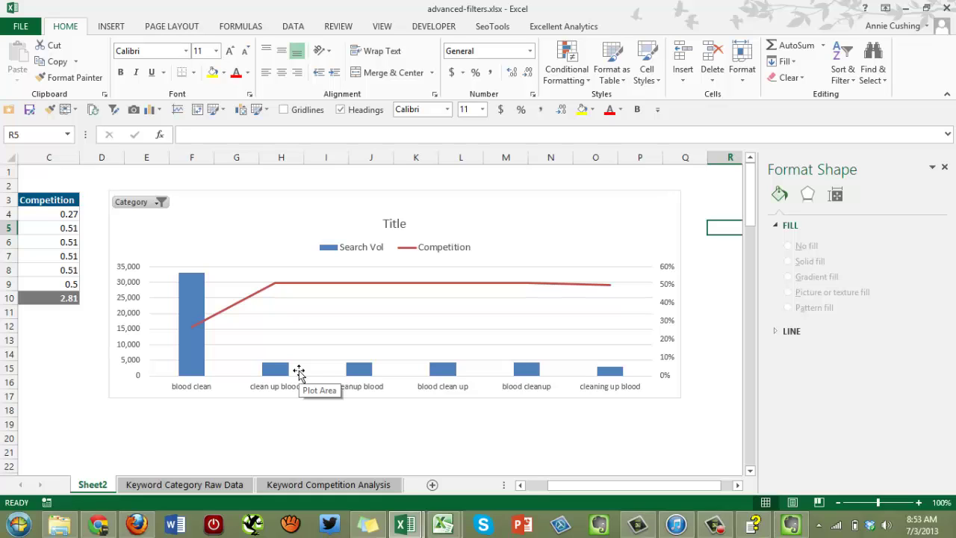
left_click(161, 201)
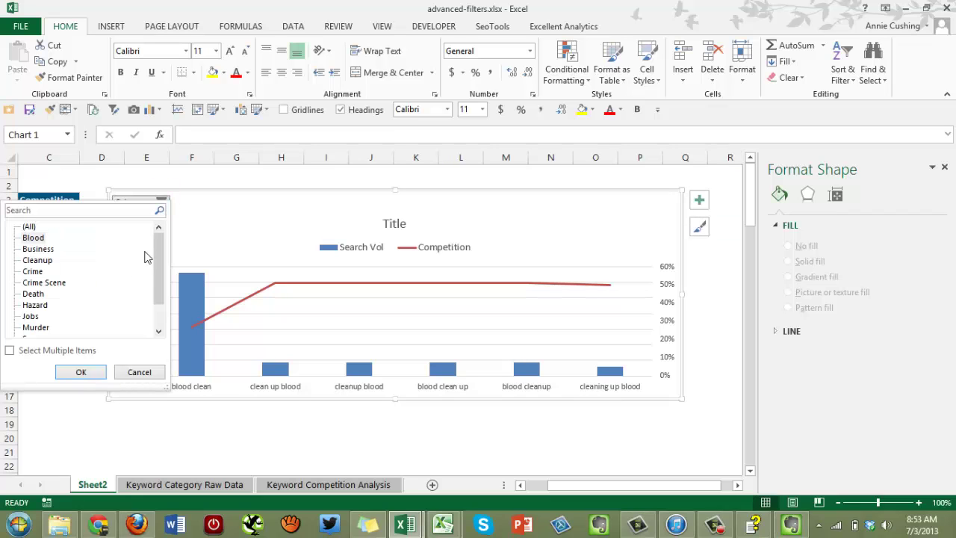
left_click(33, 294)
left_click(80, 371)
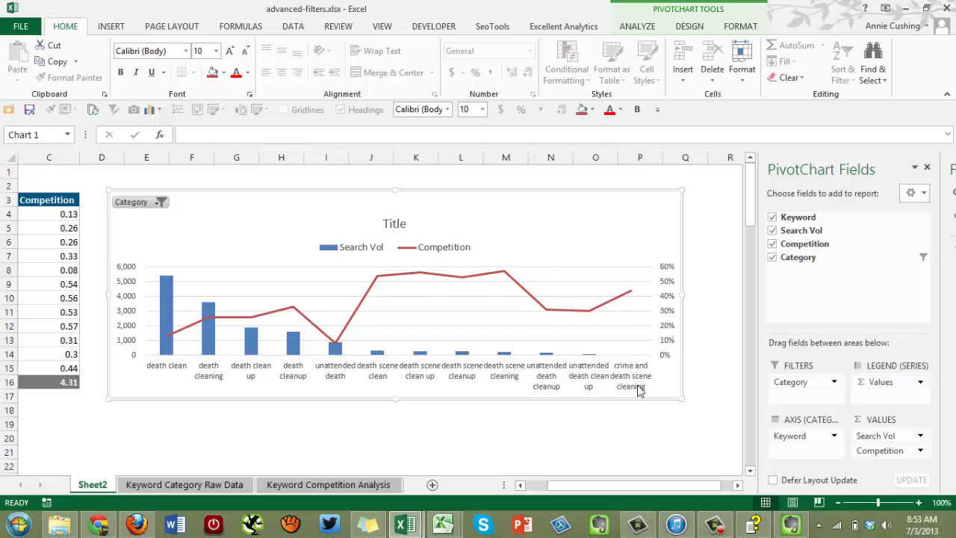
- Set the custom angle of the keyword axis labels to -45 and make the PivotChart taller, extending it to about row 21
double_click(639, 390)
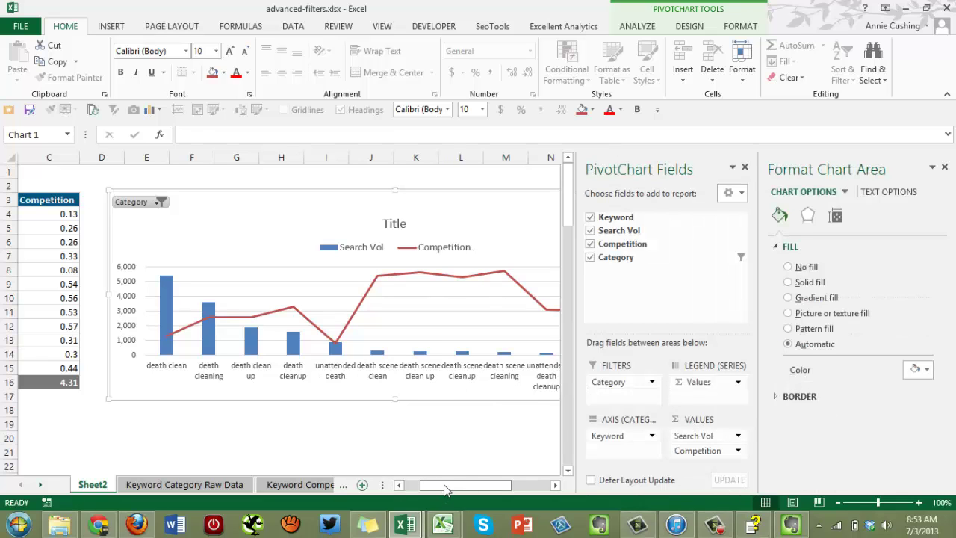
left_click_drag(445, 489, 480, 486)
left_click(273, 371)
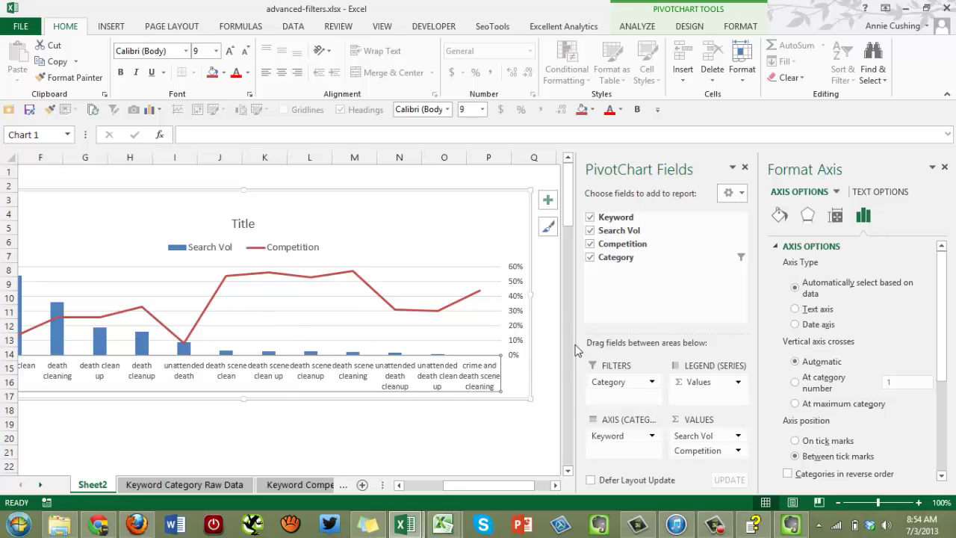
left_click(836, 218)
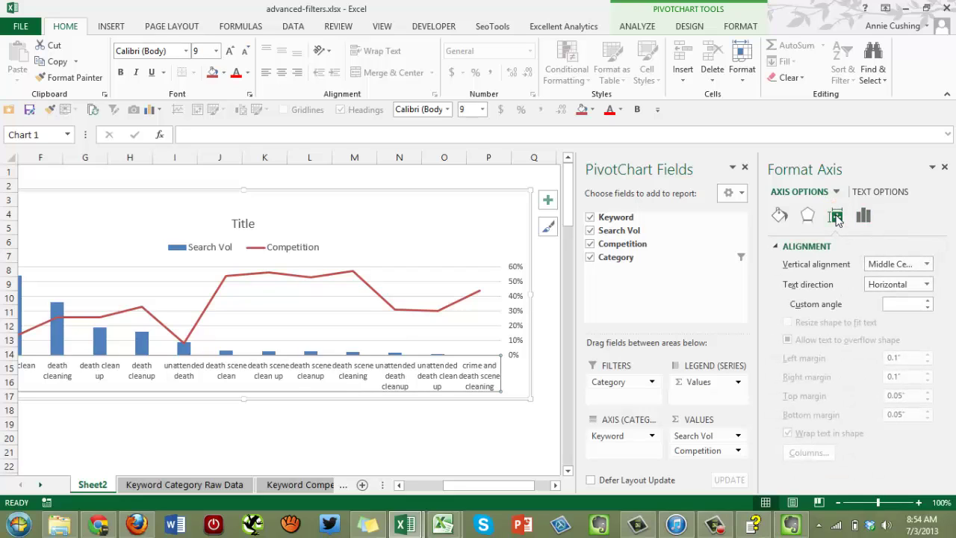
left_click(926, 286)
left_click(926, 285)
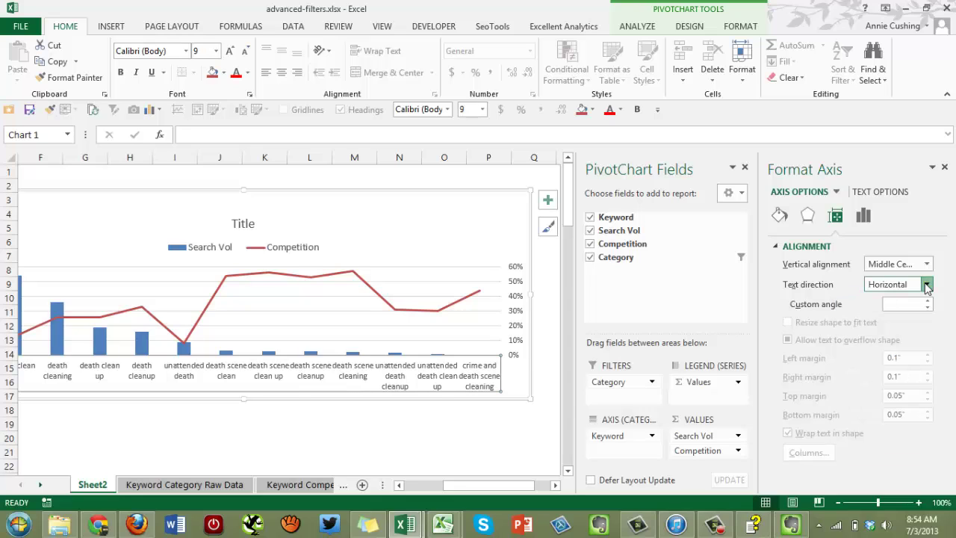
left_click(890, 304)
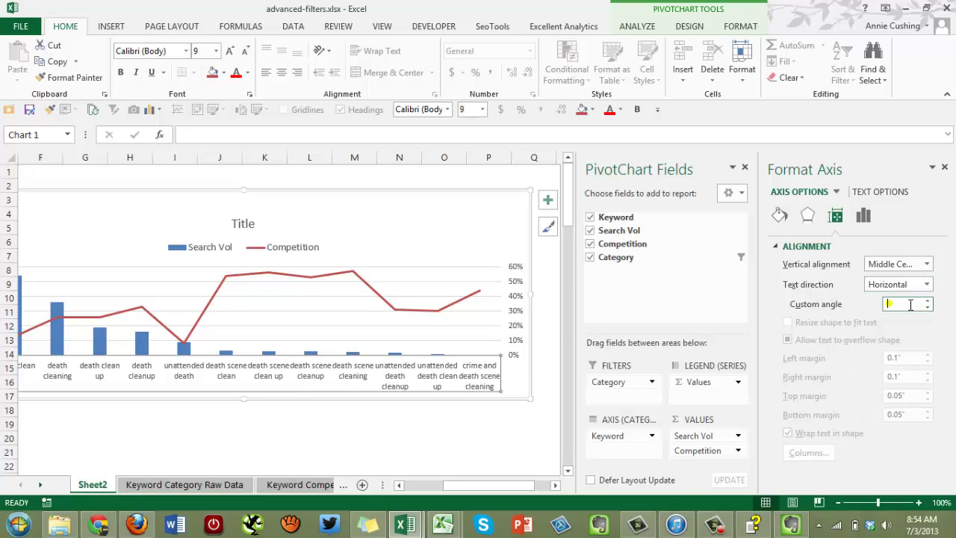
type("-45")
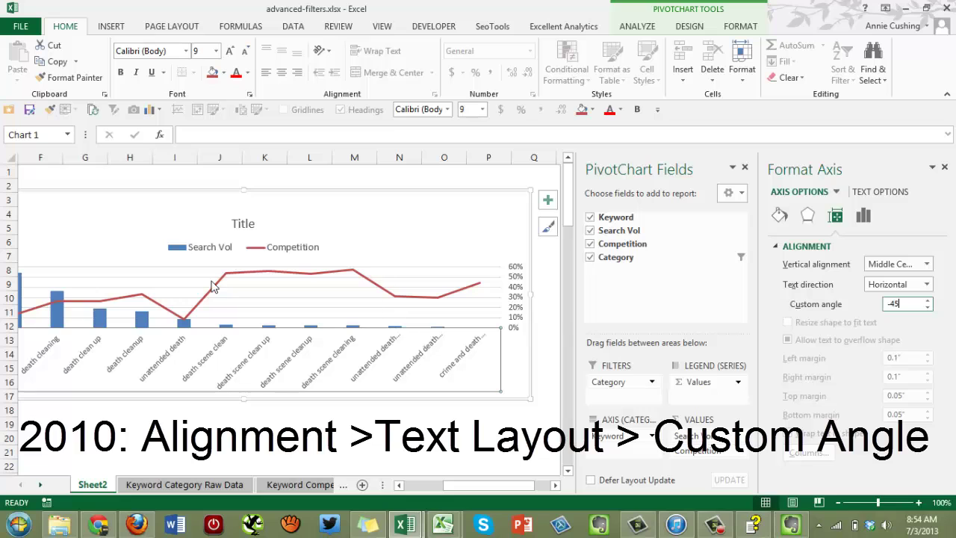
left_click(171, 282)
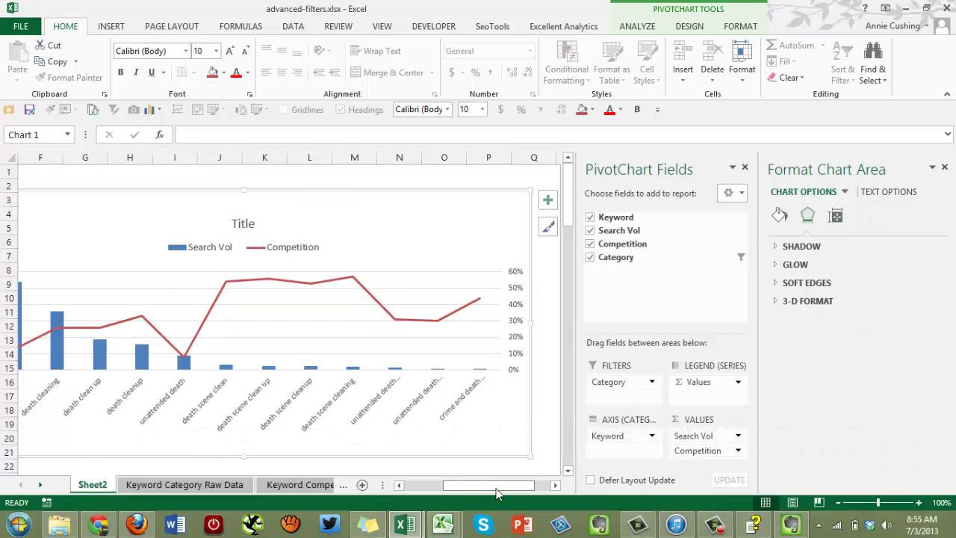
left_click_drag(498, 486, 476, 492)
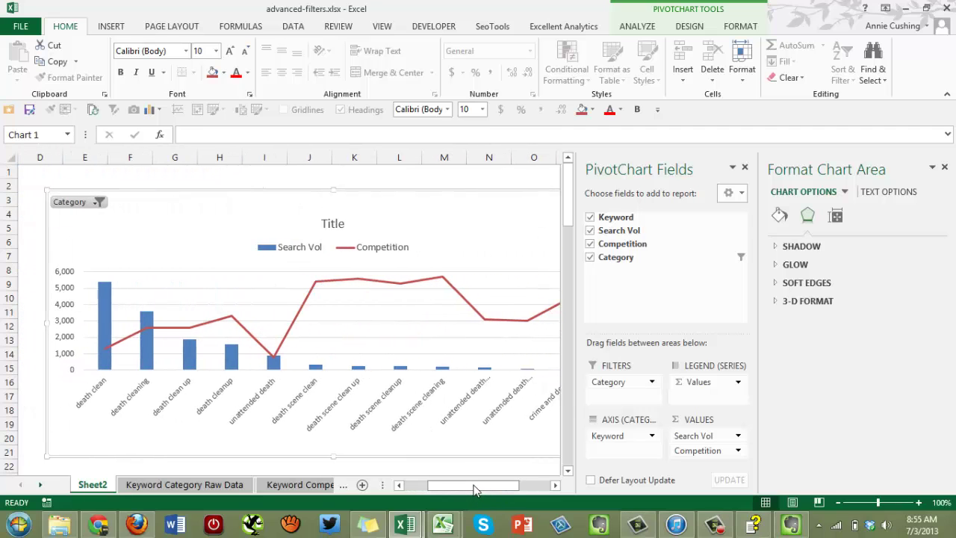